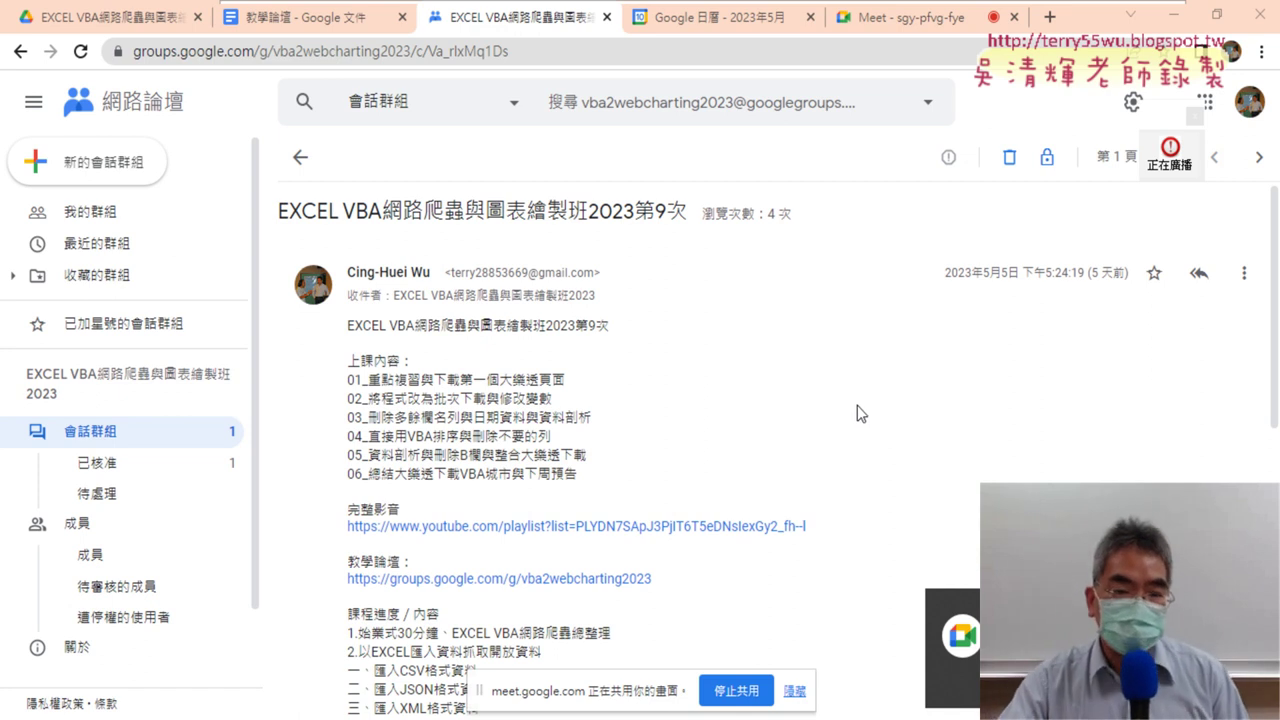
- Highlight 第9次 and the lotto-page topic 大樂透 in the ninth-session class post
left_click_drag(609, 324, 580, 330)
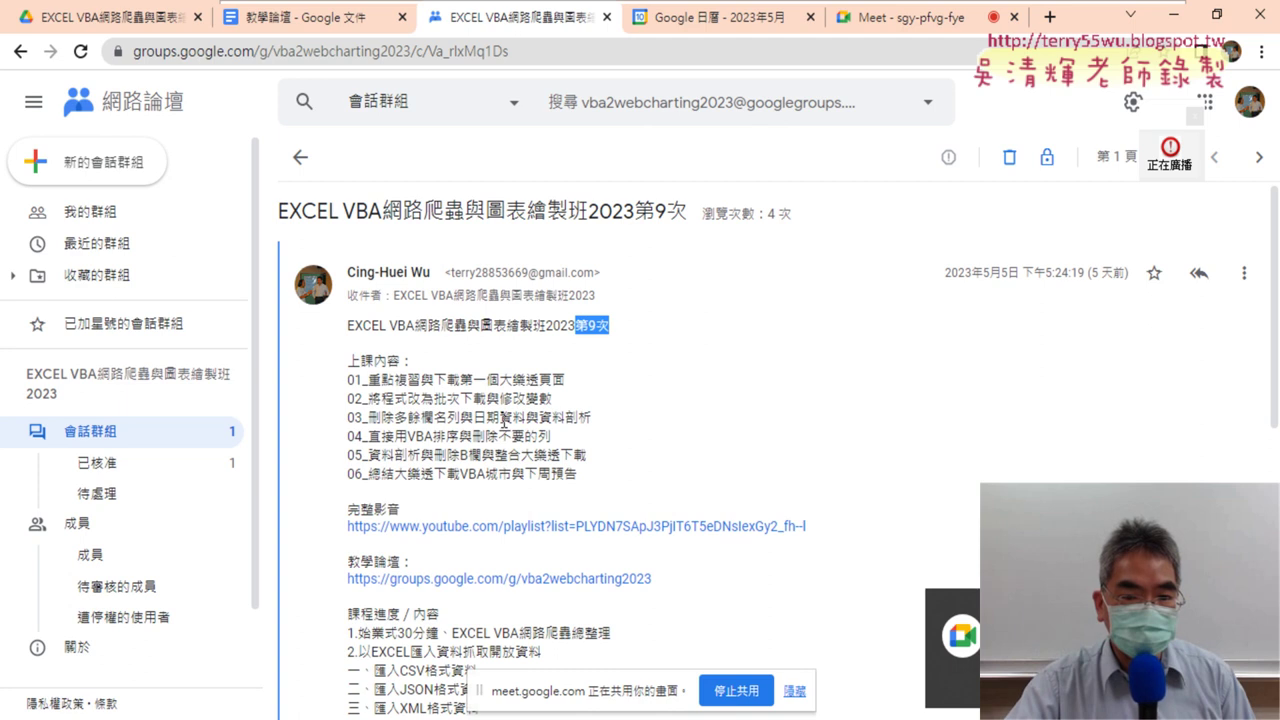
left_click_drag(463, 383, 561, 383)
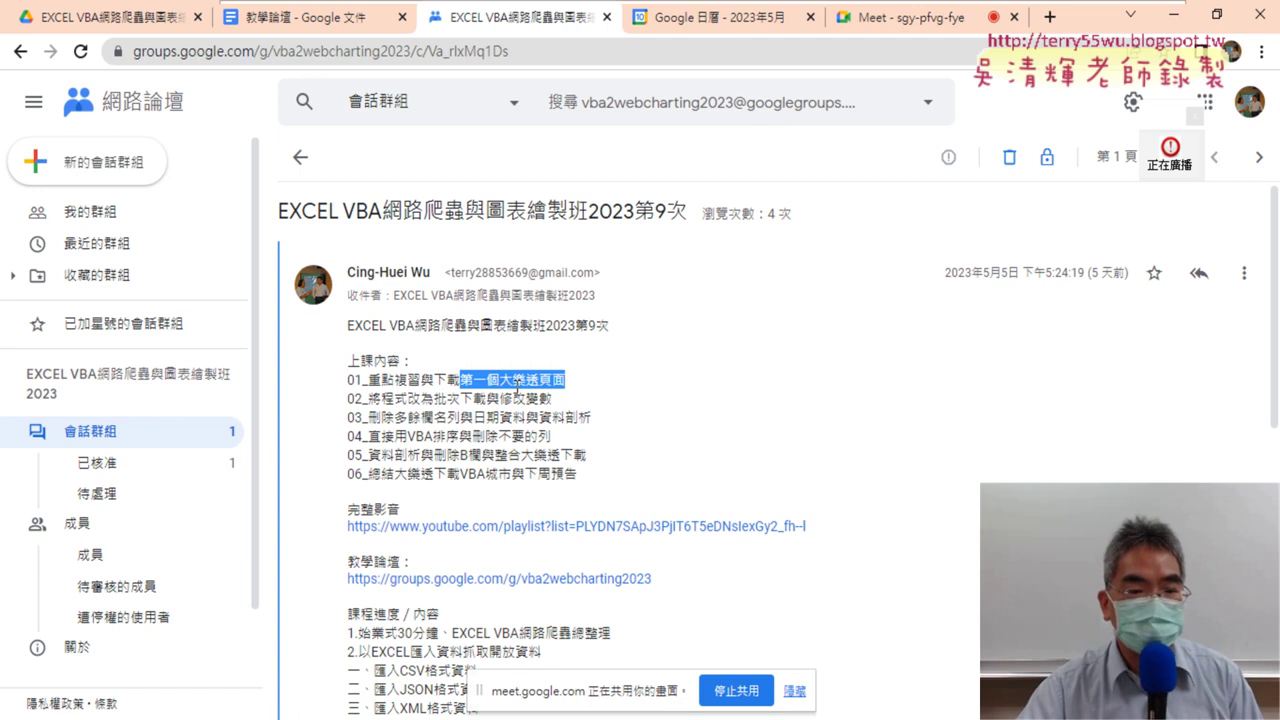
left_click(528, 385)
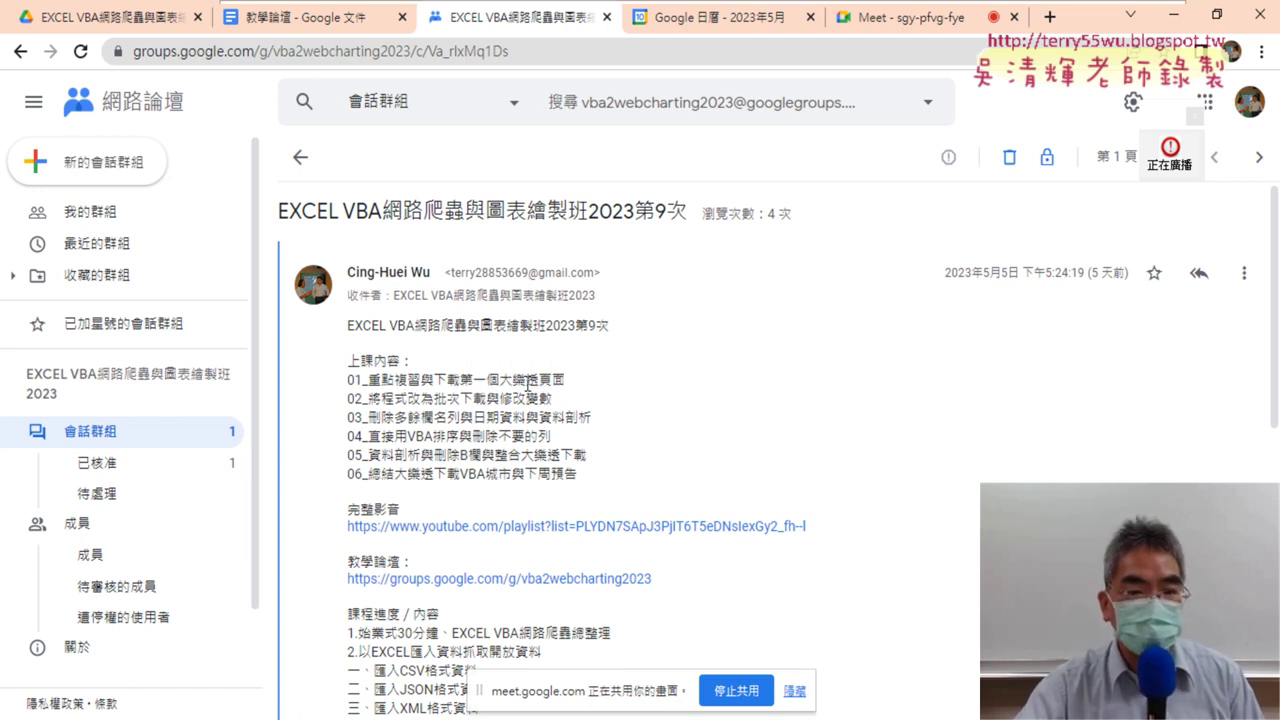
double_click(505, 381)
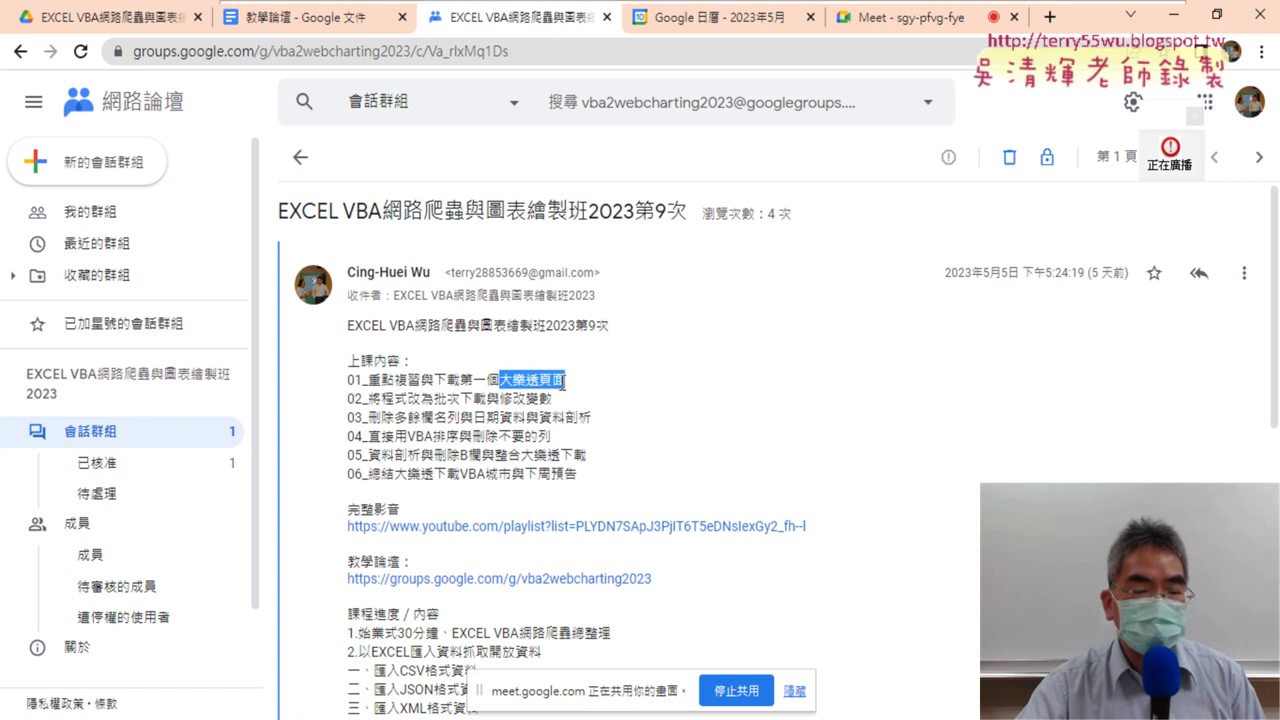
- Open the _雲端白板 Drive folder and its 02_用QueryTables下載大樂特歷史資料 document
left_click(161, 25)
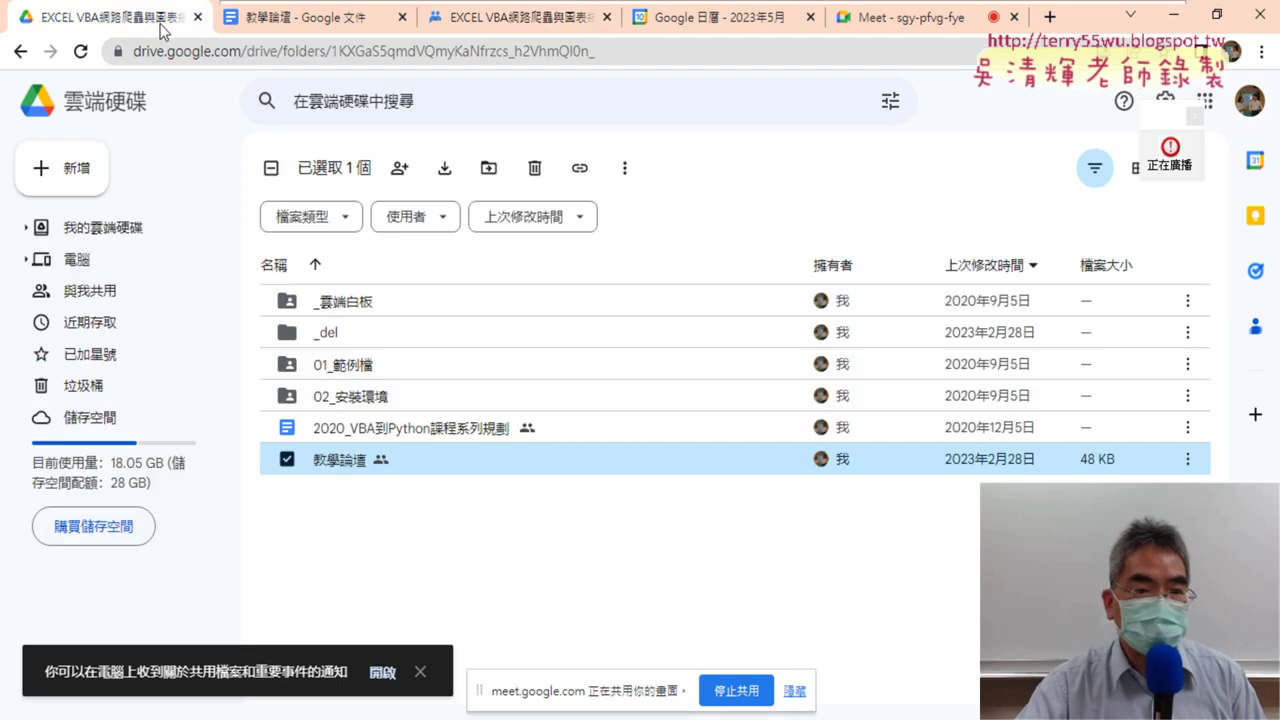
double_click(366, 301)
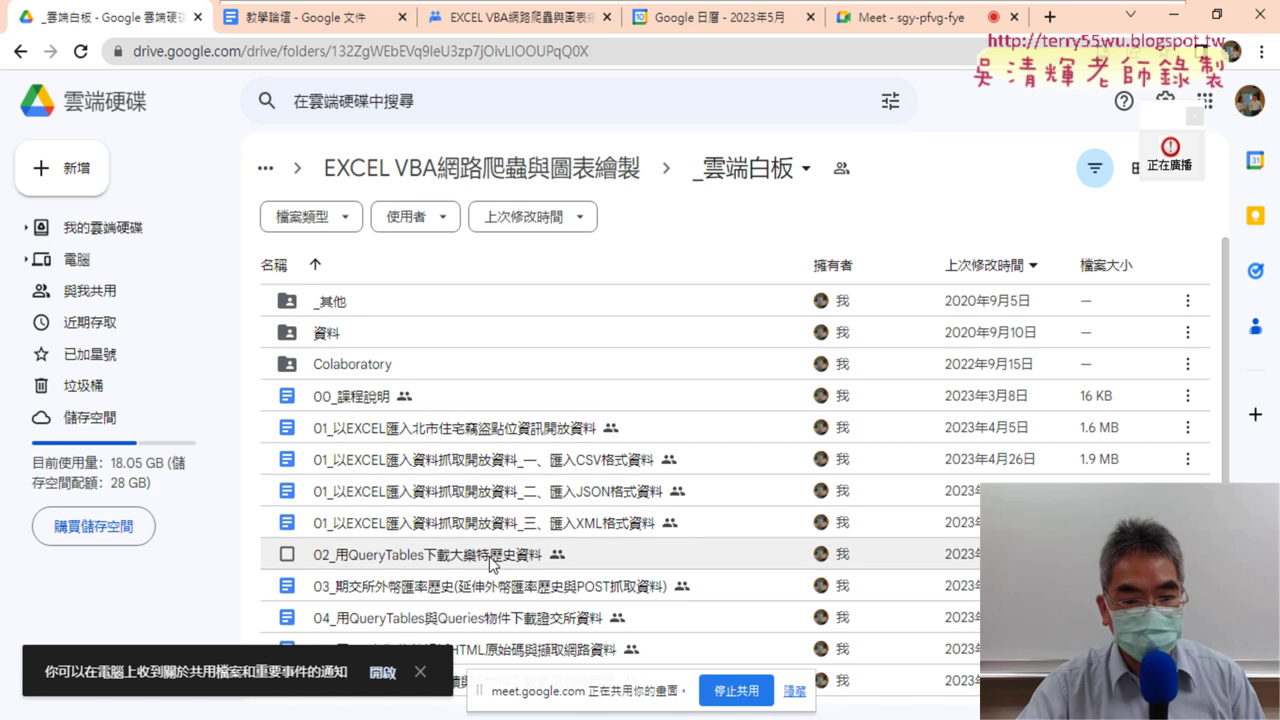
double_click(489, 557)
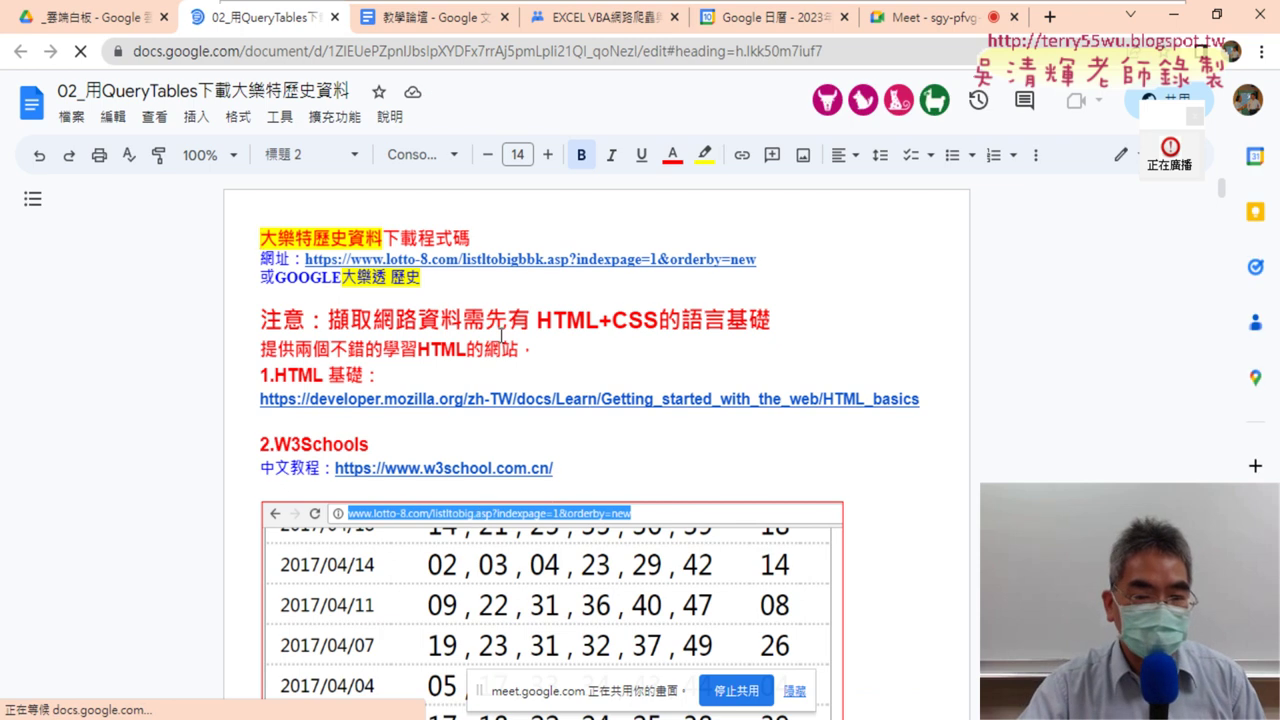
- Open the lotto-8 draw-history page from the document's link and inspect its 日期 header cell
left_click(574, 262)
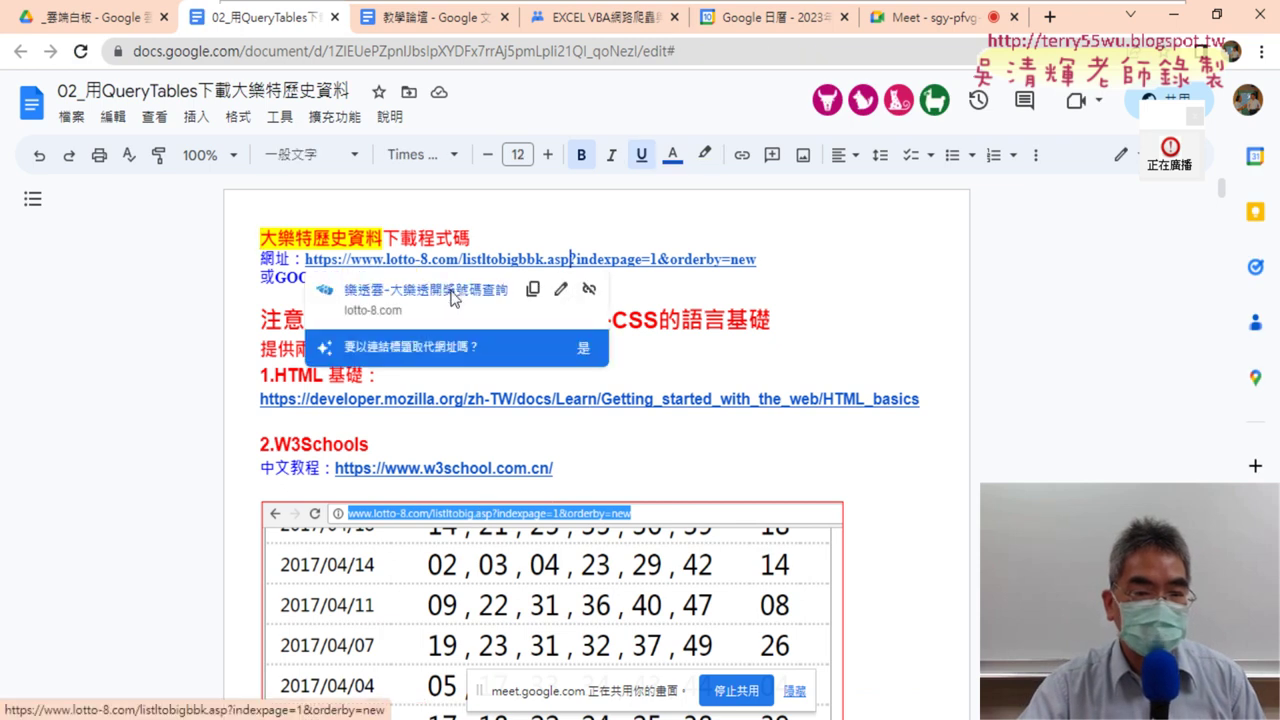
left_click(455, 295)
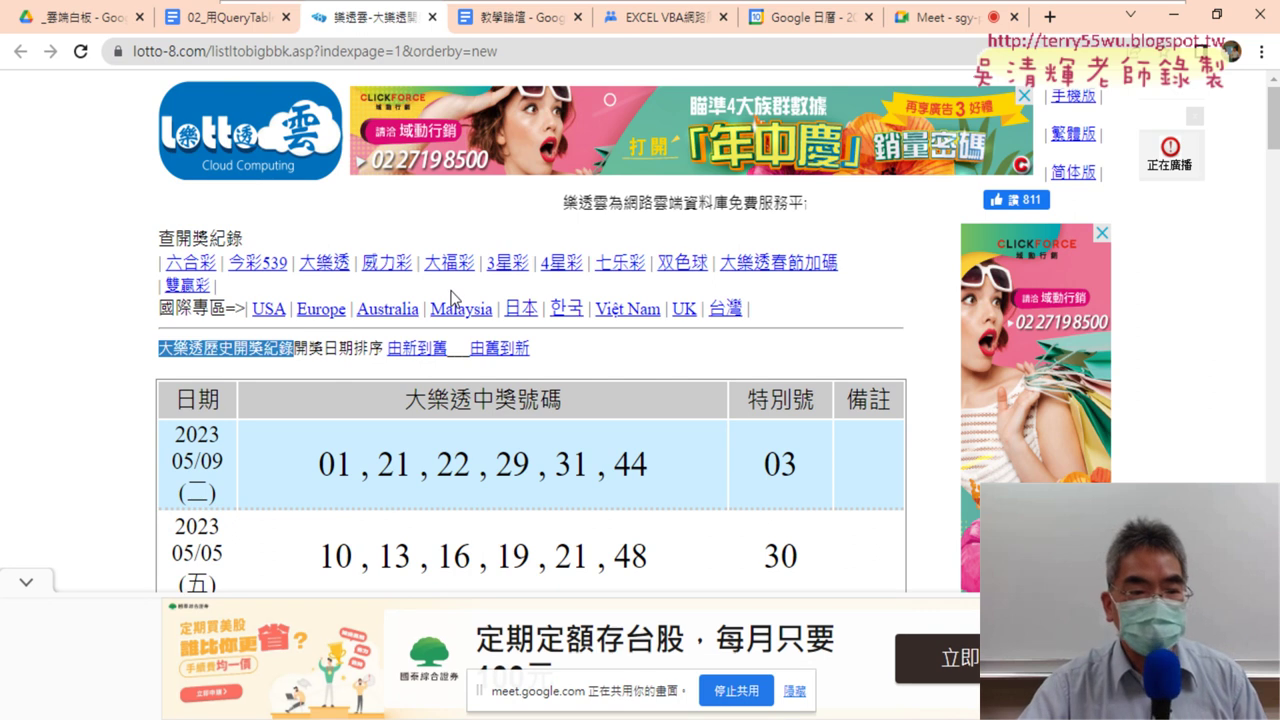
left_click_drag(221, 400, 176, 400)
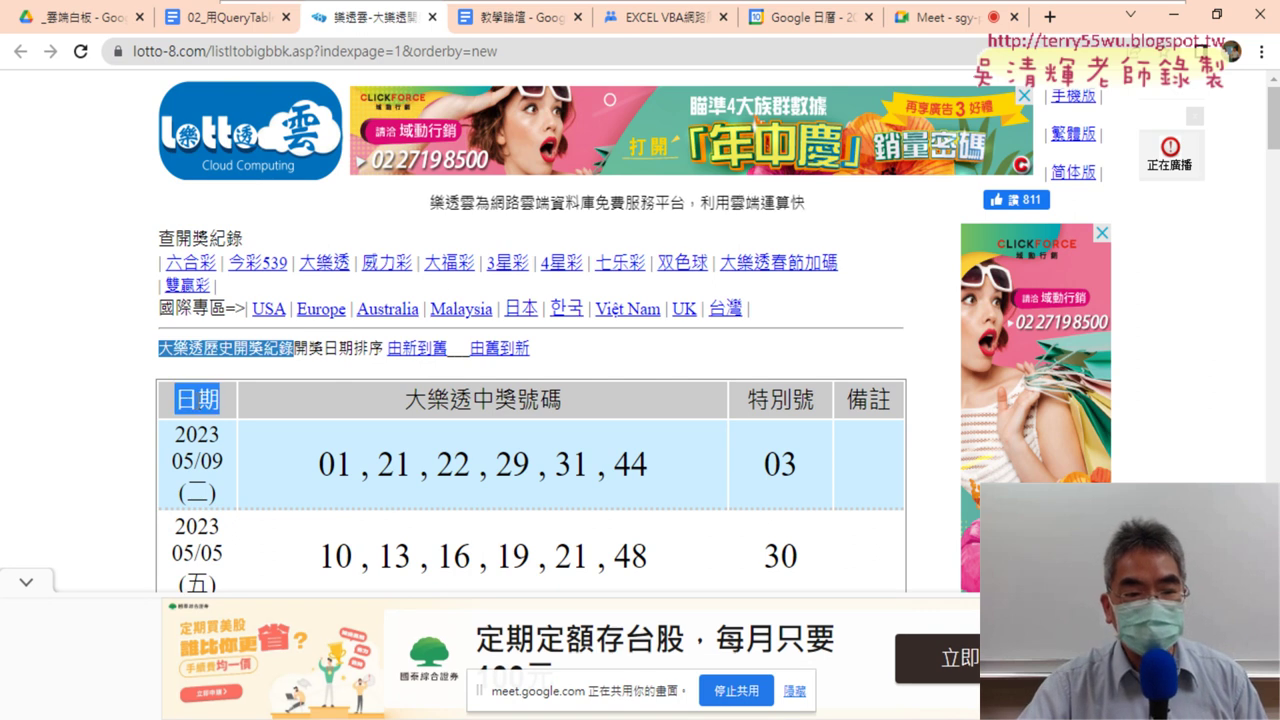
right_click(196, 403)
left_click(233, 545)
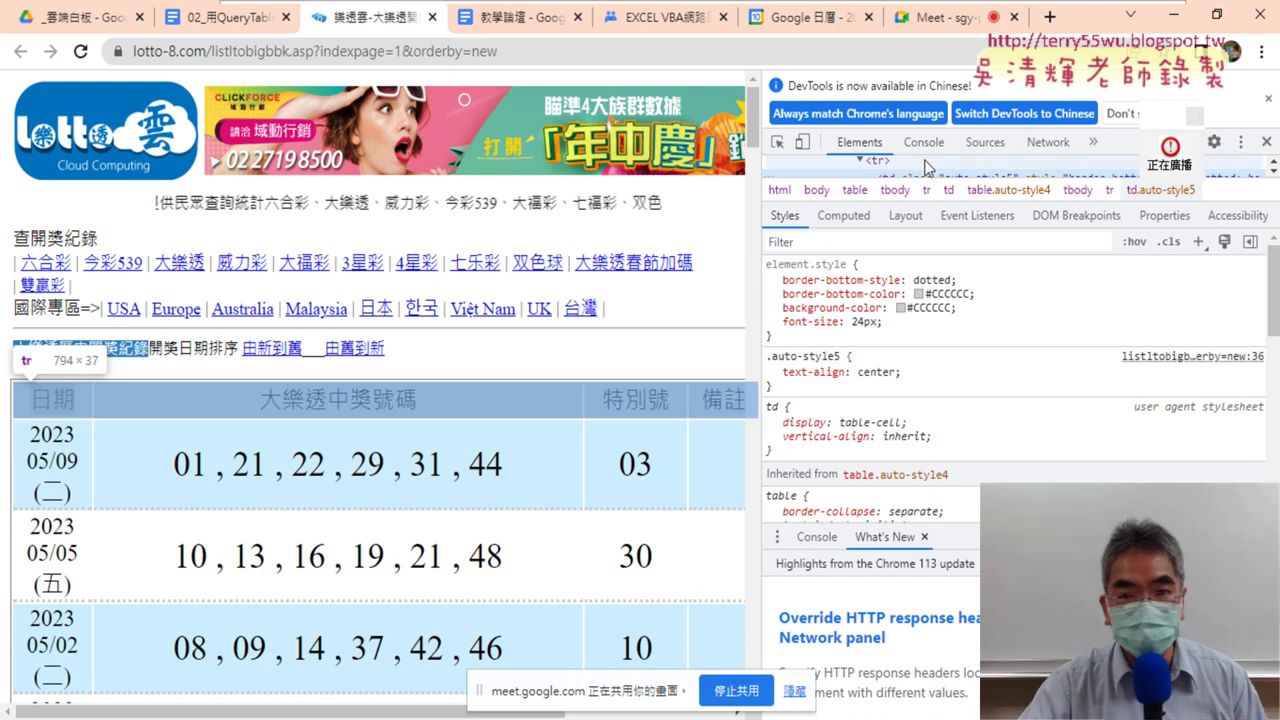
- Re-inspect 日期, enlarge the element tree, and select the table.auto-style4 element
right_click(34, 406)
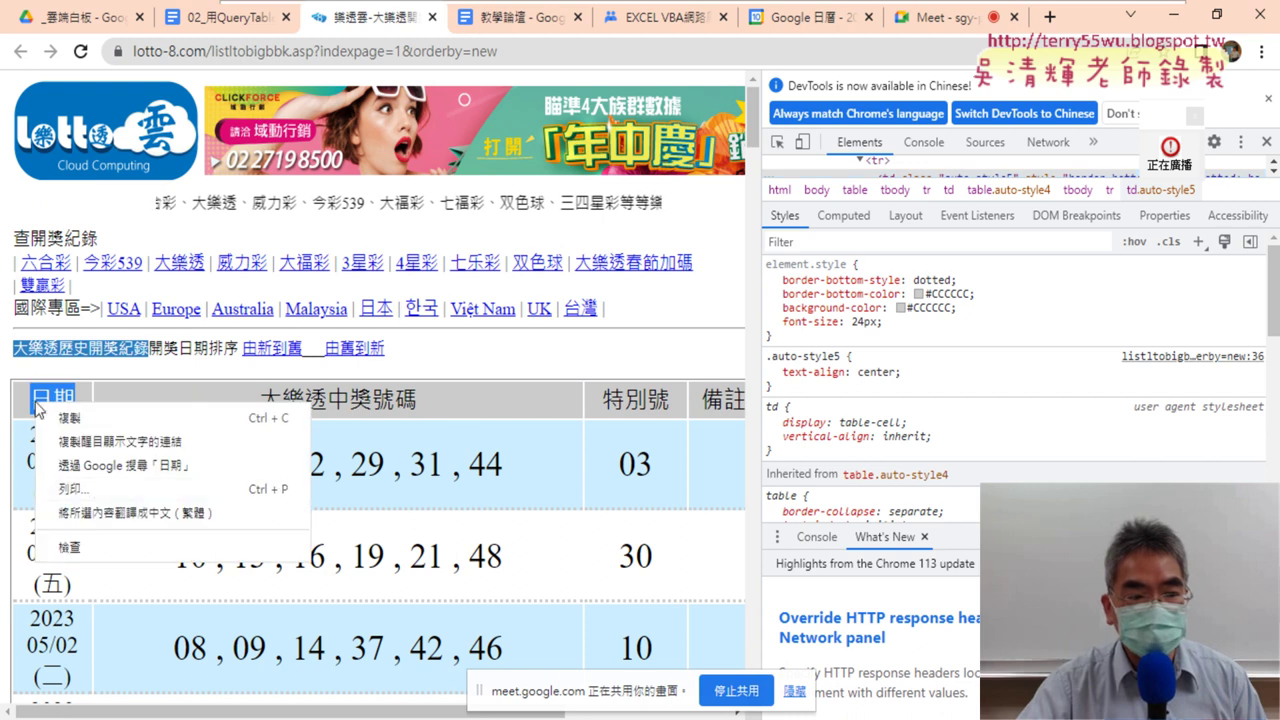
left_click(100, 545)
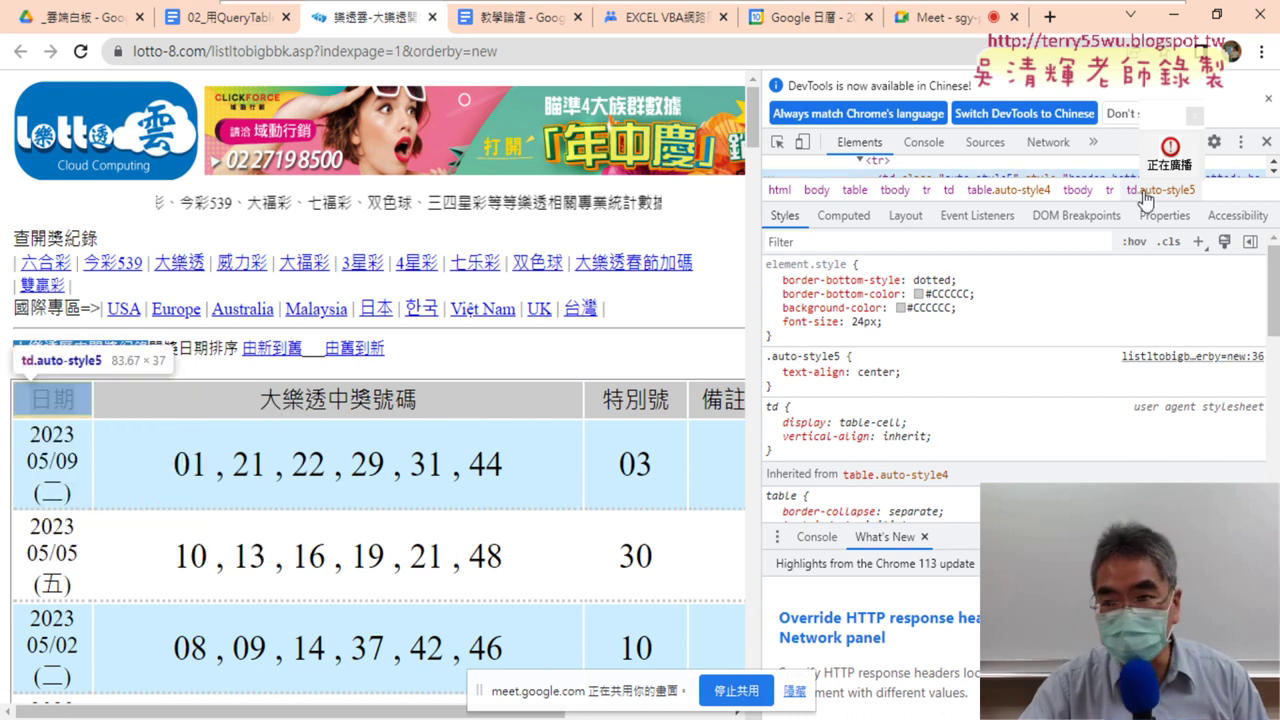
left_click_drag(1231, 200, 1236, 466)
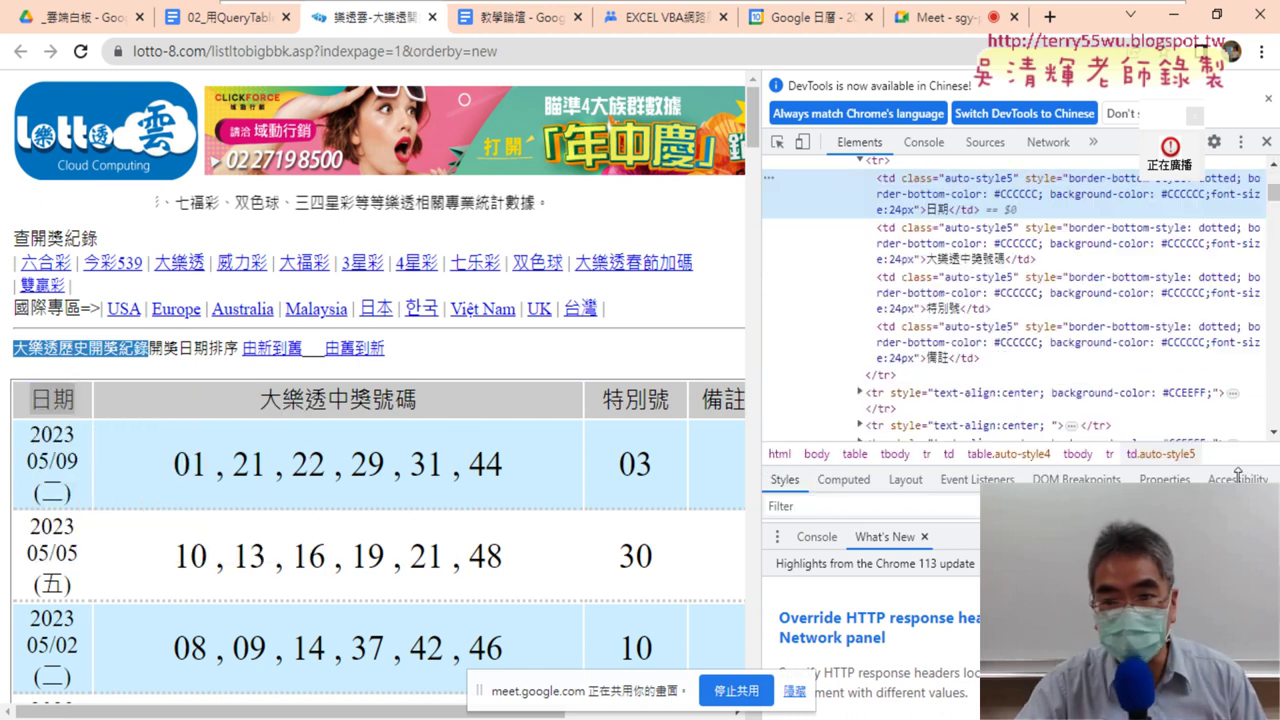
scroll(895, 215, "up", 2)
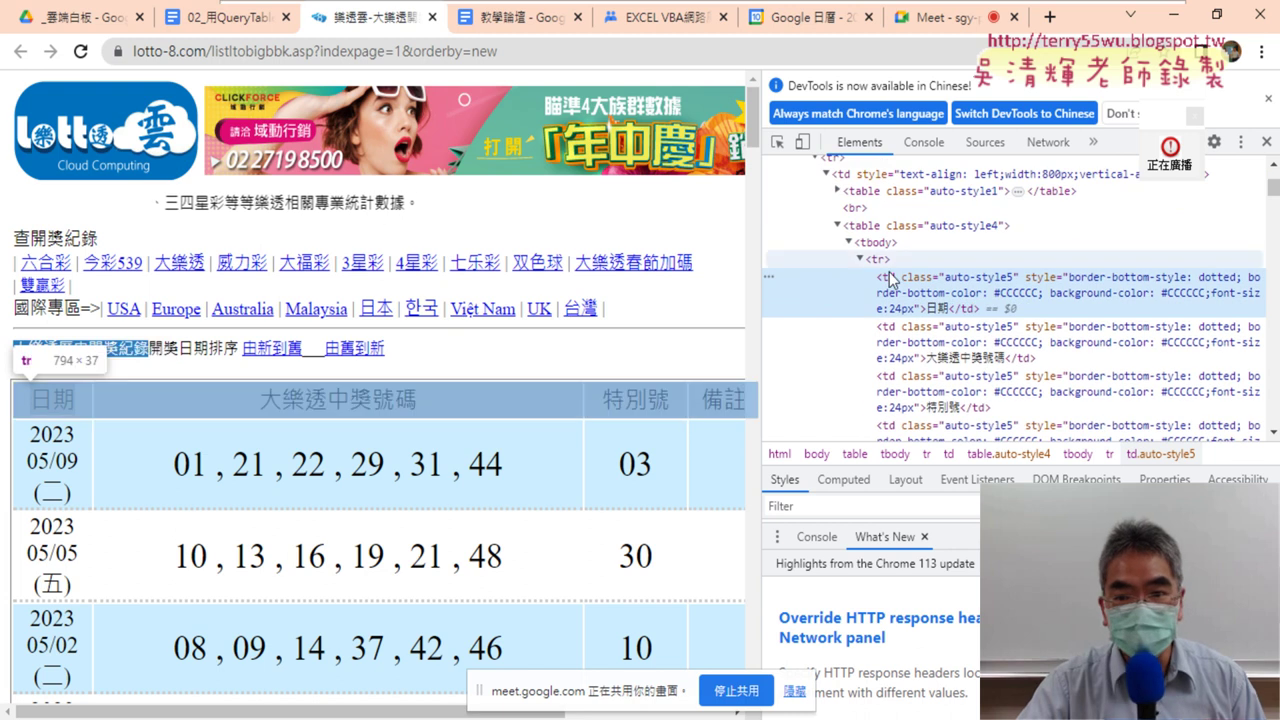
left_click(856, 230)
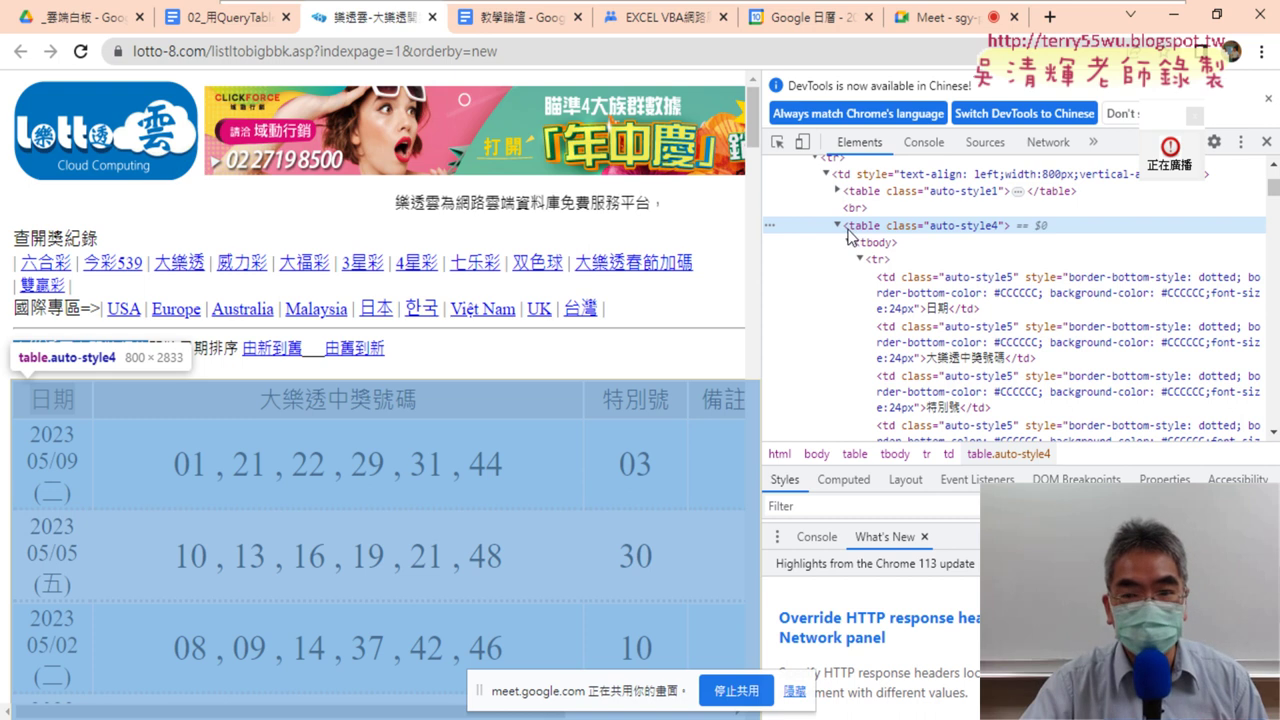
double_click(859, 228)
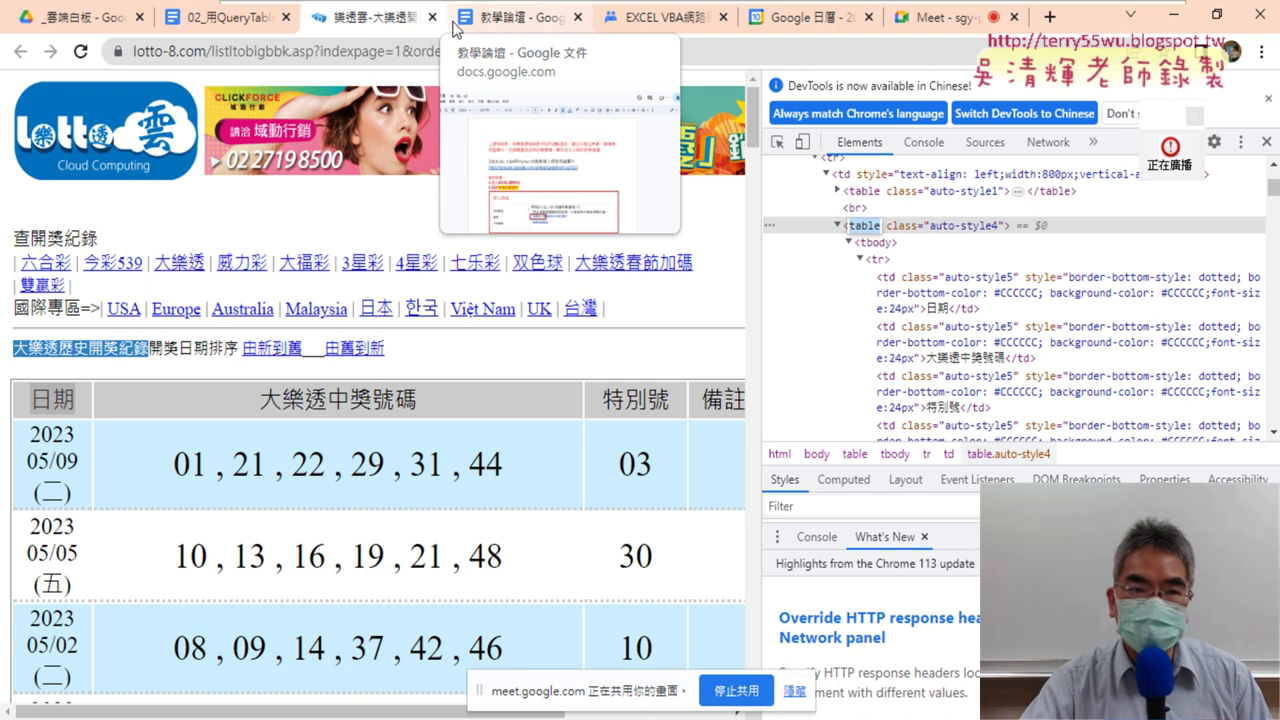
- In the lesson document, select the 範例程式碼 Sub 大樂透下載() block through End Sub
left_click(240, 18)
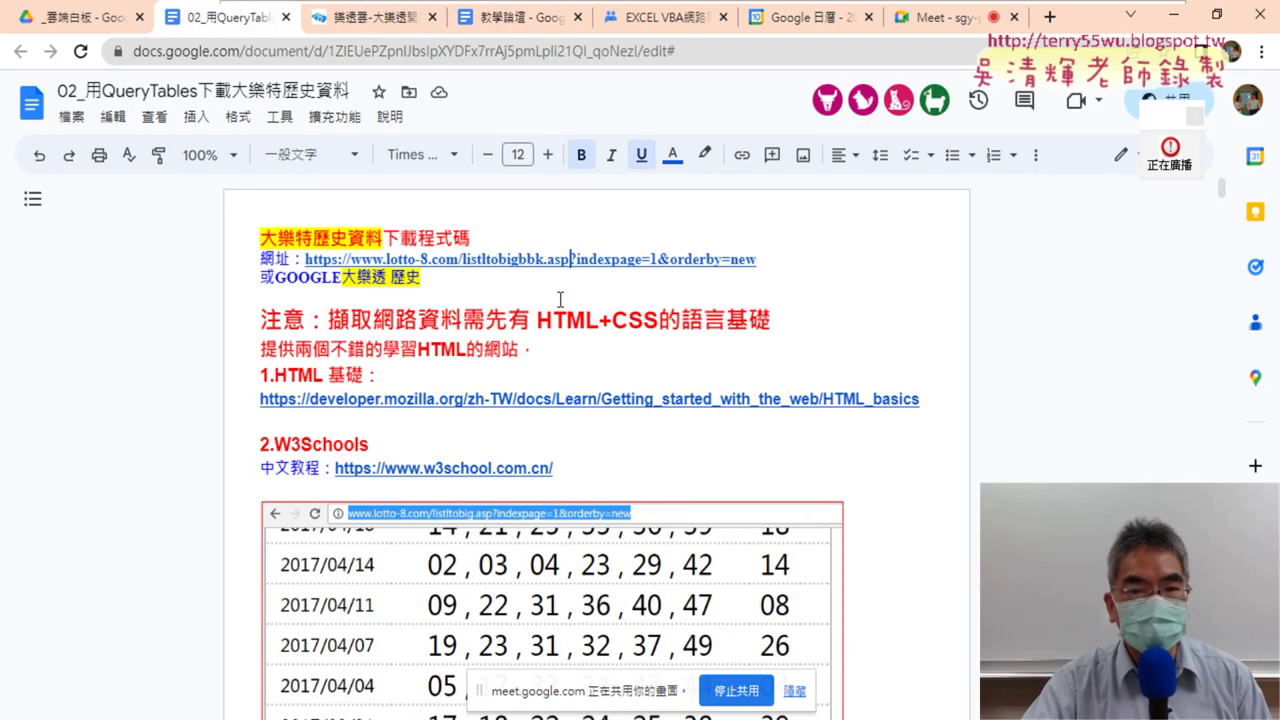
scroll(767, 343, "down", 3)
scroll(767, 343, "down", 3)
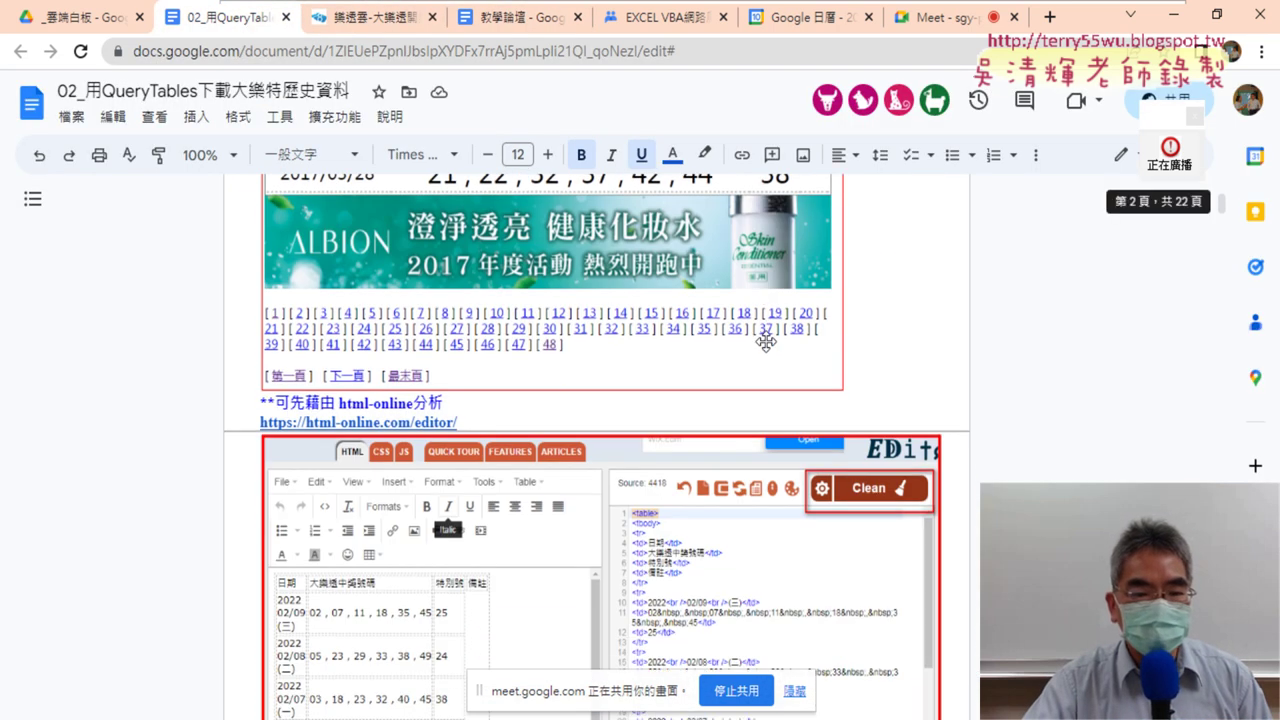
scroll(766, 342, "down", 3)
scroll(766, 342, "down", 3)
scroll(766, 342, "down", 3)
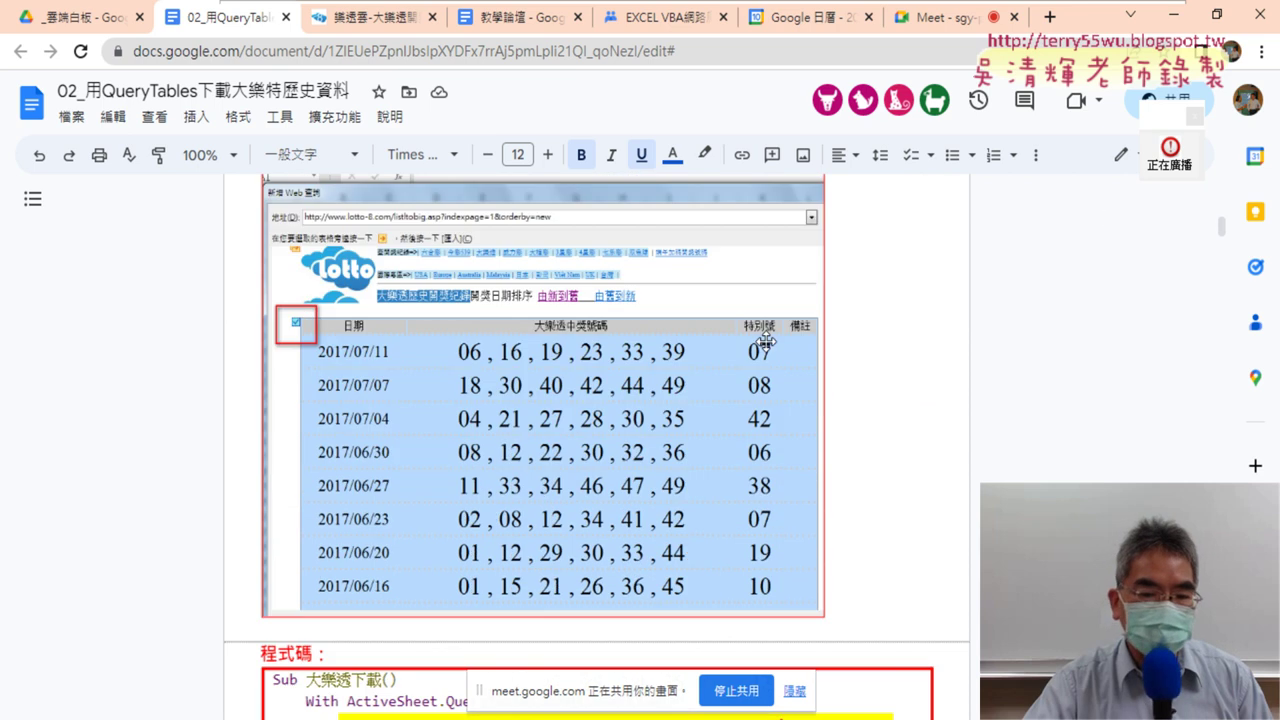
scroll(768, 346, "down", 3)
scroll(766, 342, "down", 3)
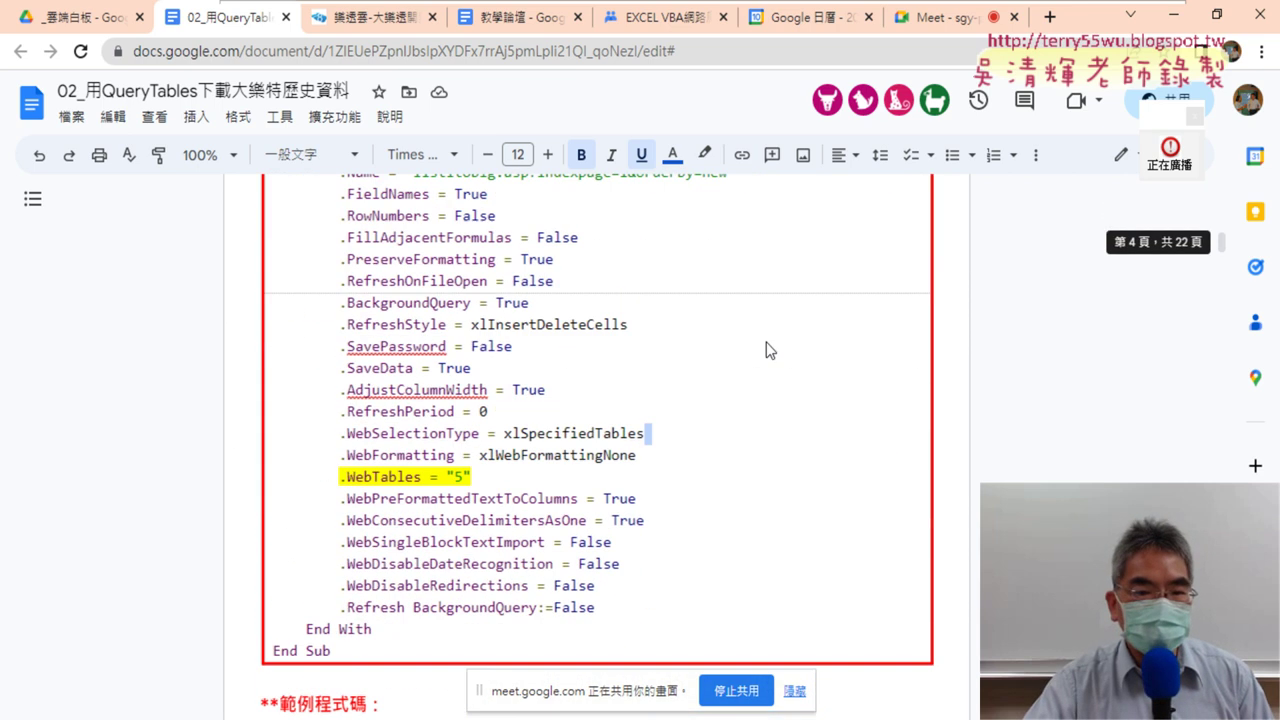
scroll(766, 342, "down", 3)
scroll(766, 342, "down", 2)
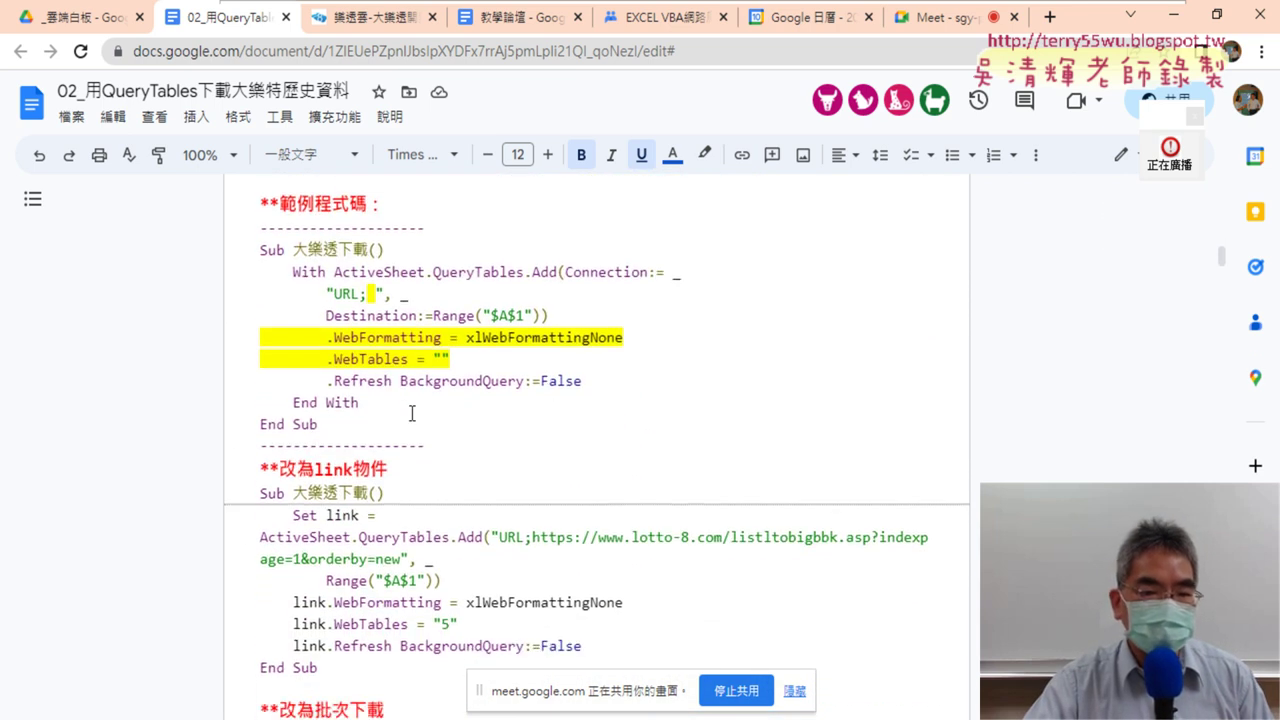
left_click_drag(320, 424, 254, 259)
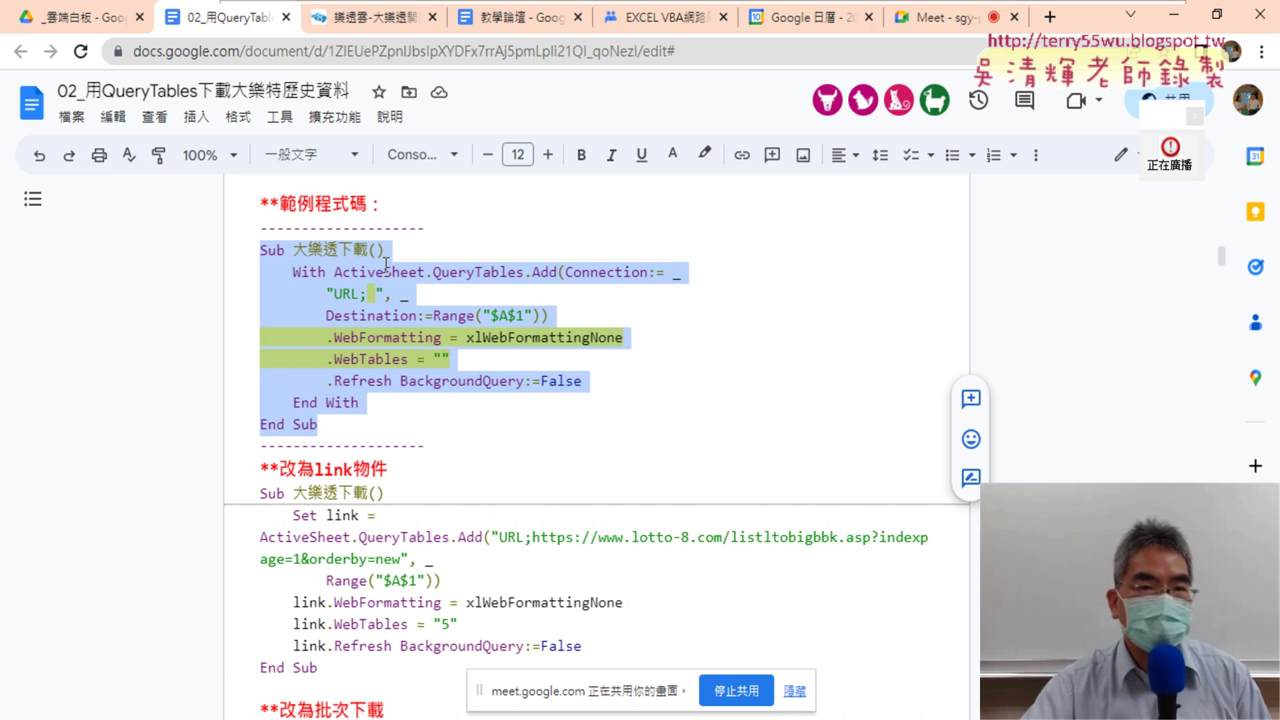
- Back on the lotto-8 page, select the 大樂透中獎號碼 header cell element in DevTools
left_click(388, 22)
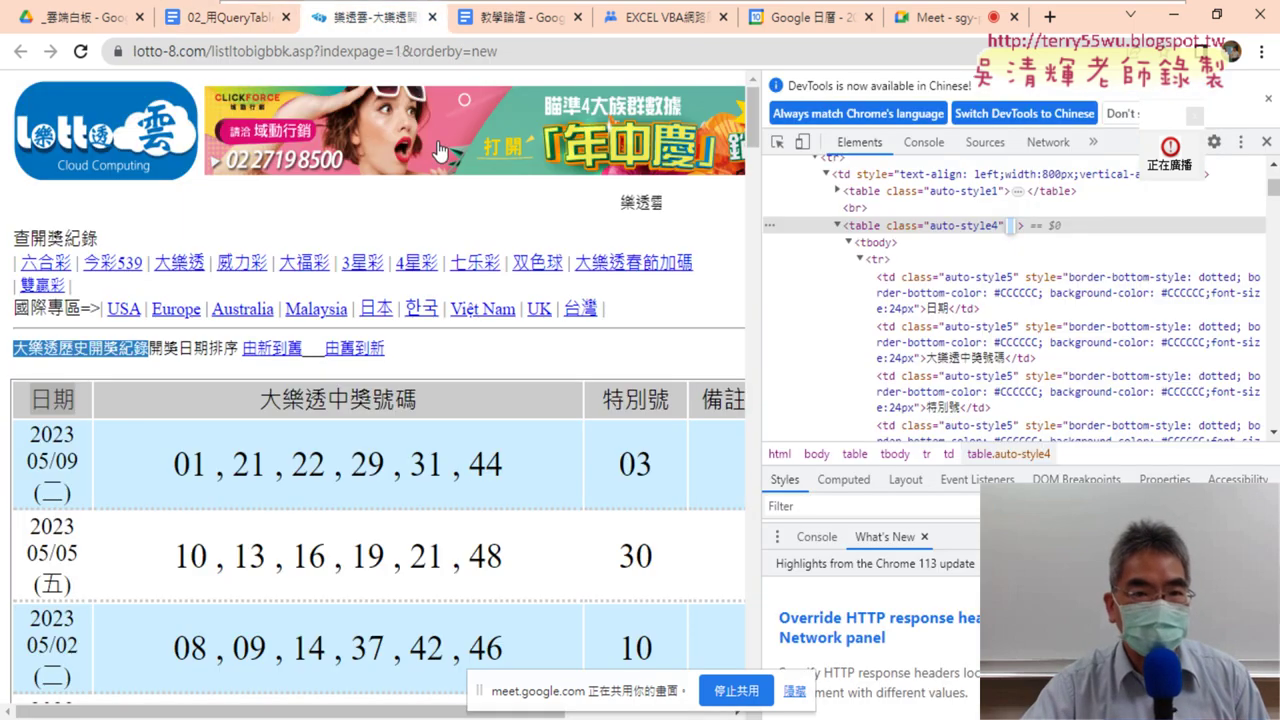
left_click(414, 51)
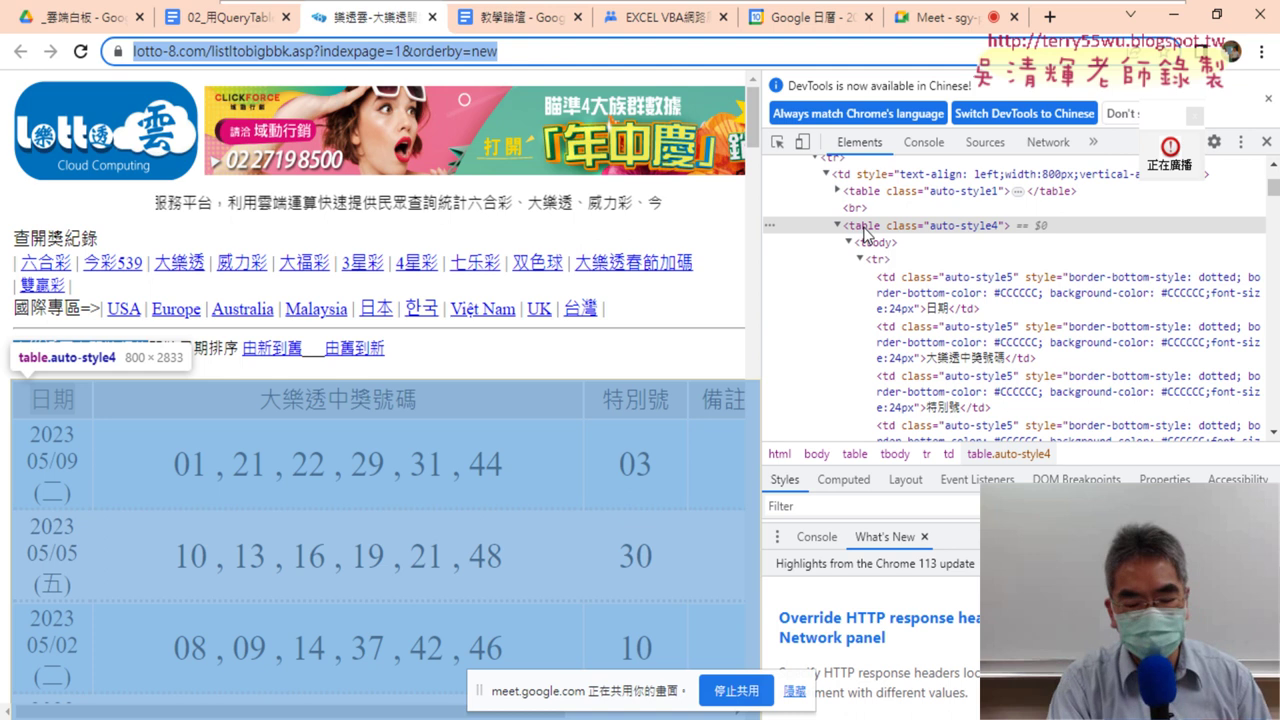
key("ctrl+f")
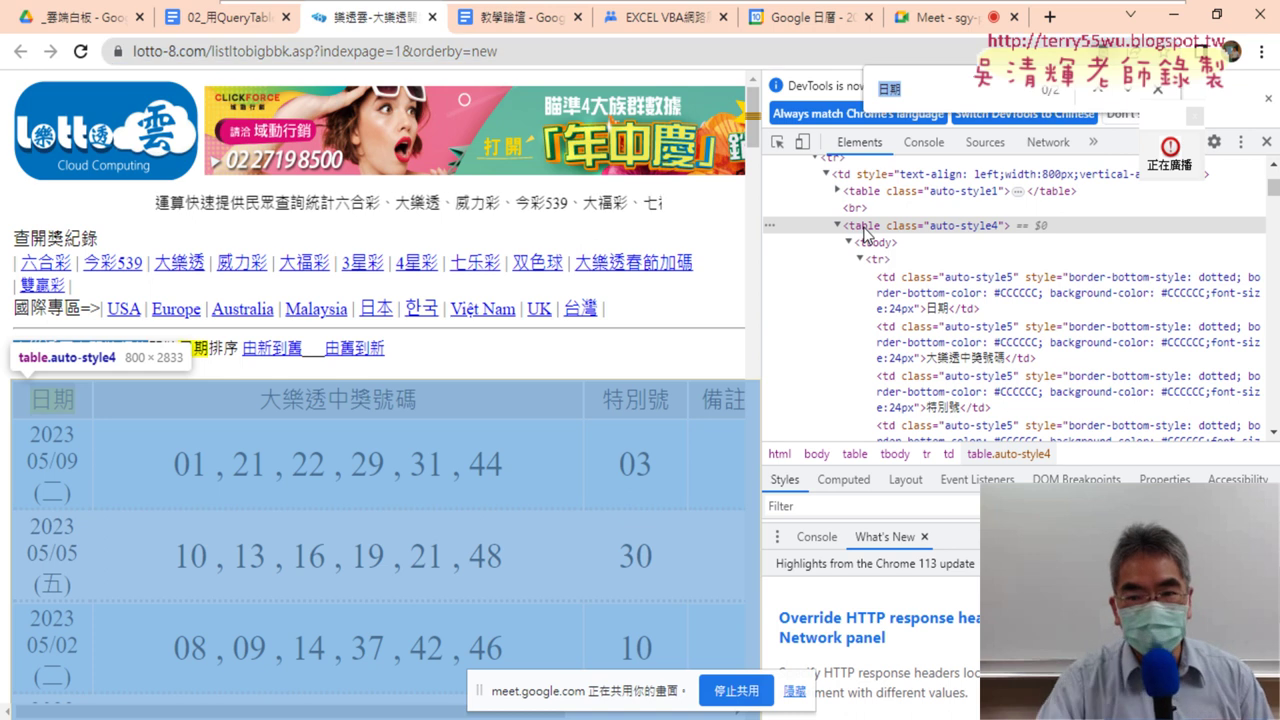
left_click(839, 330)
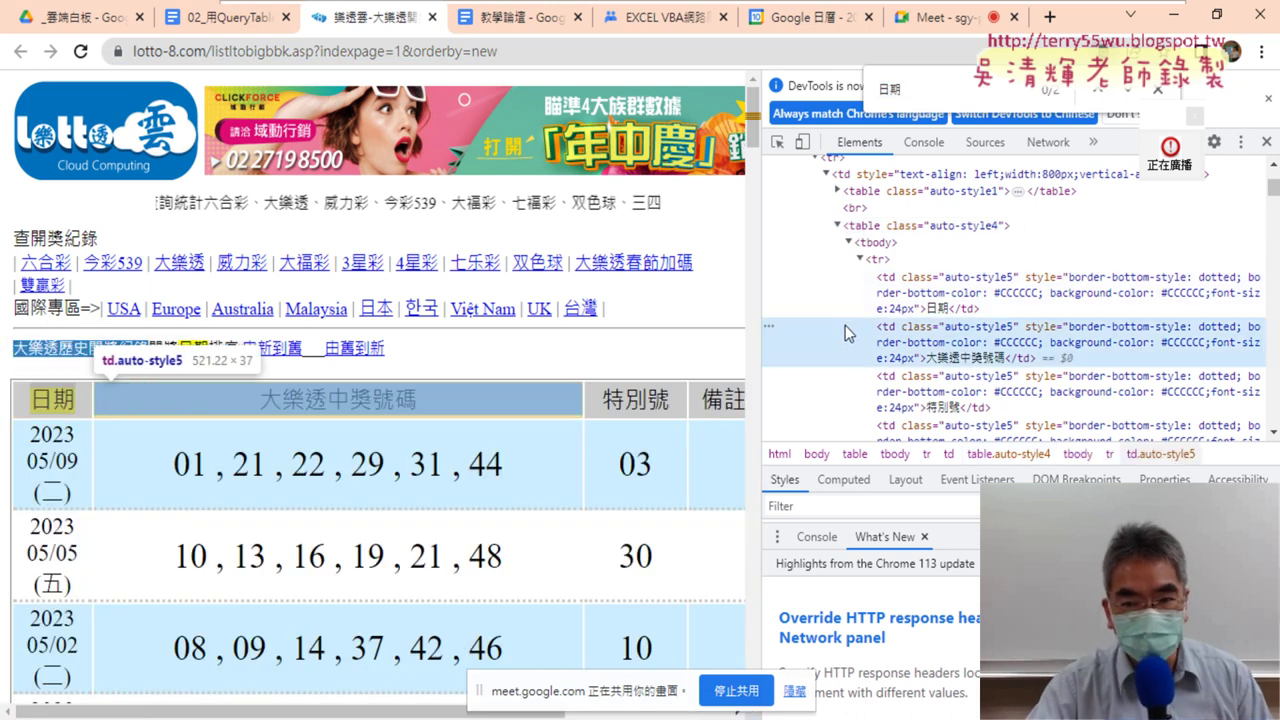
- Search the elements for "table" and step to match 5 of 7, the draw-results table
key("ctrl+f")
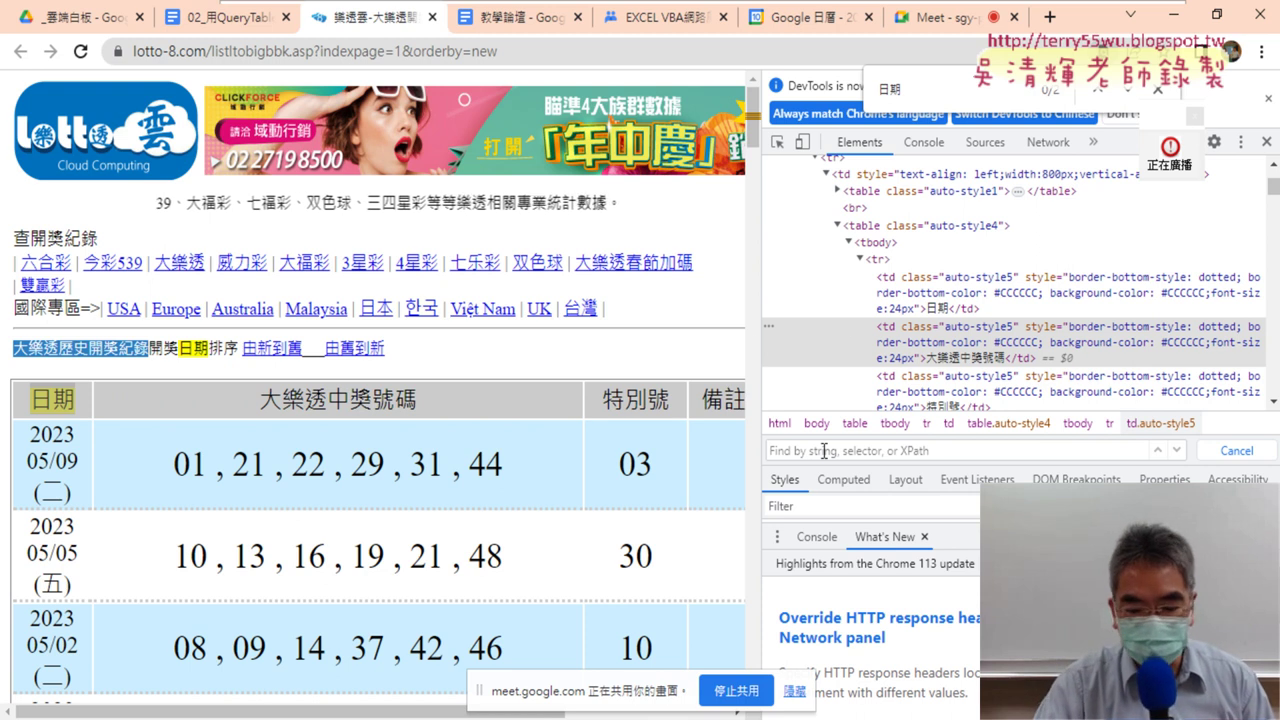
type("<ㄊㄚ")
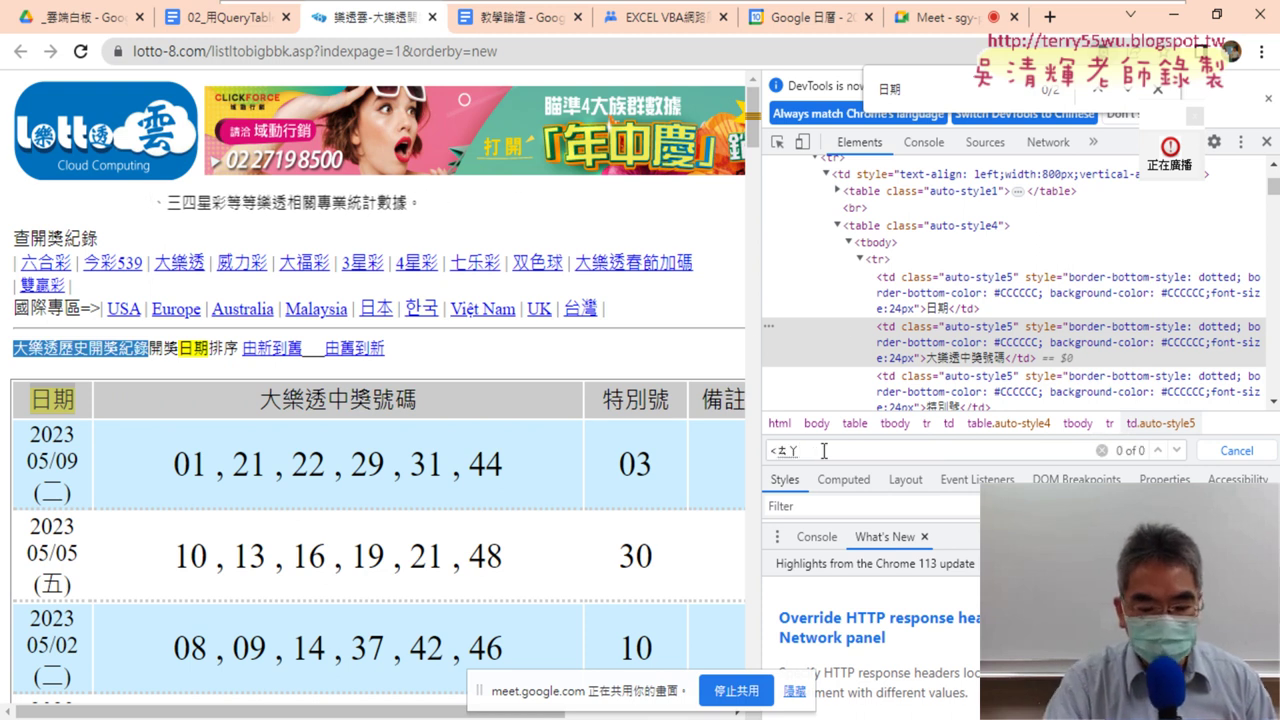
key("BackSpace")
type("ta")
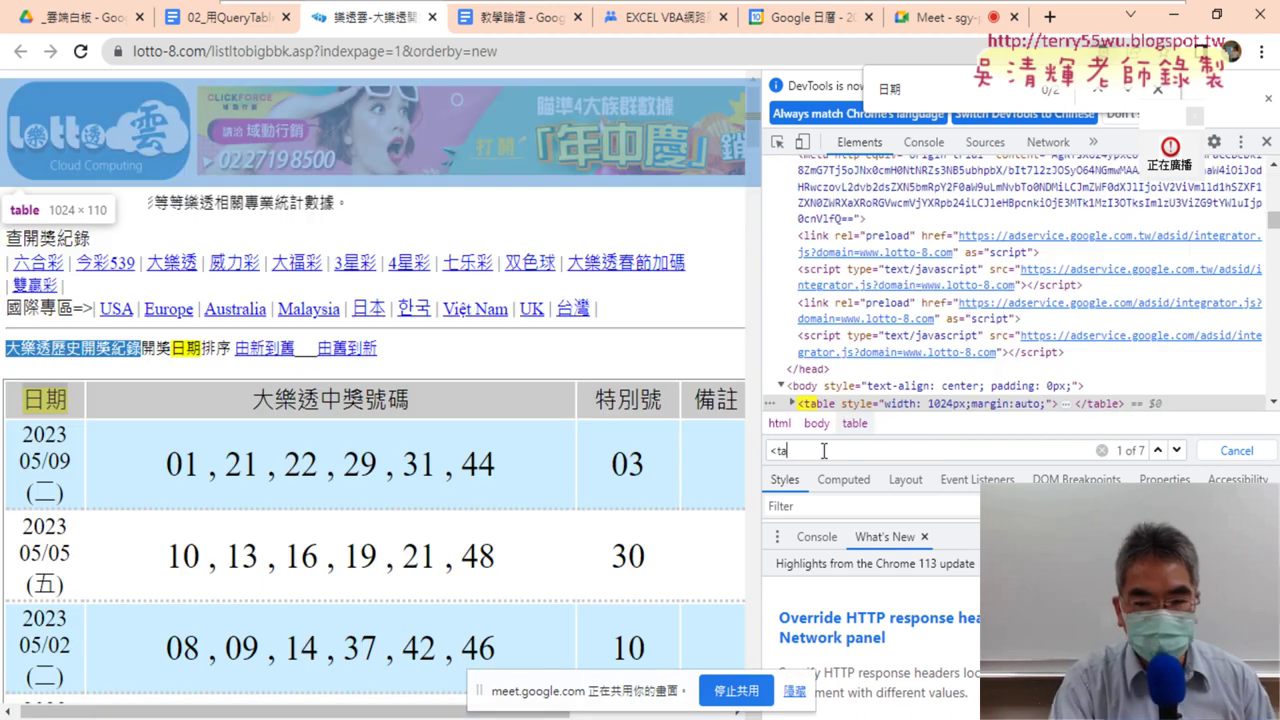
type("bl")
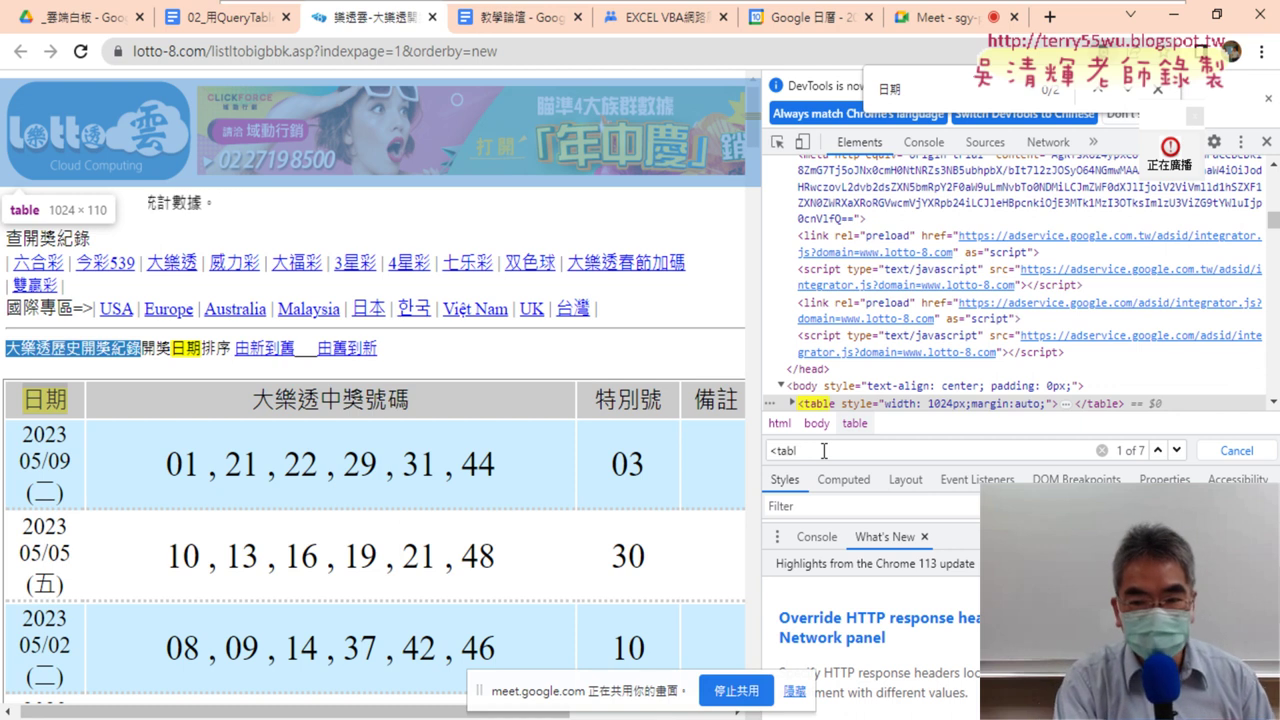
type("e")
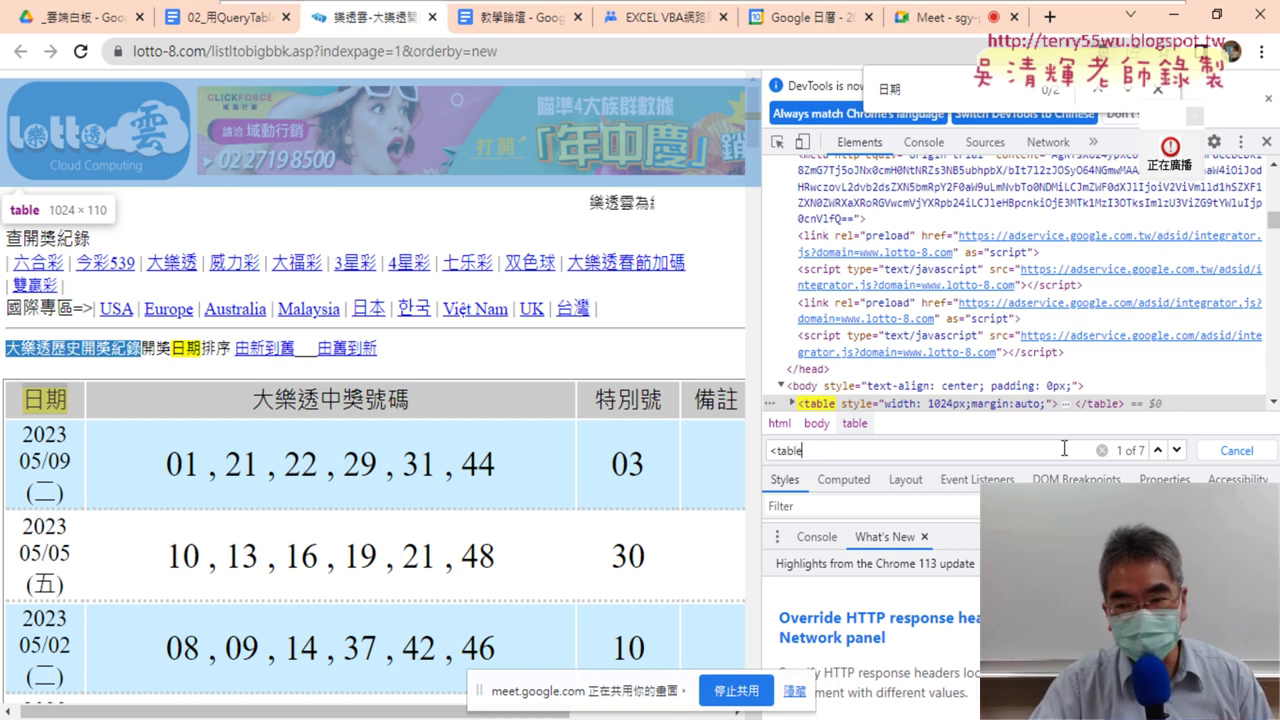
left_click(1177, 451)
left_click(1177, 451)
left_click(1177, 451)
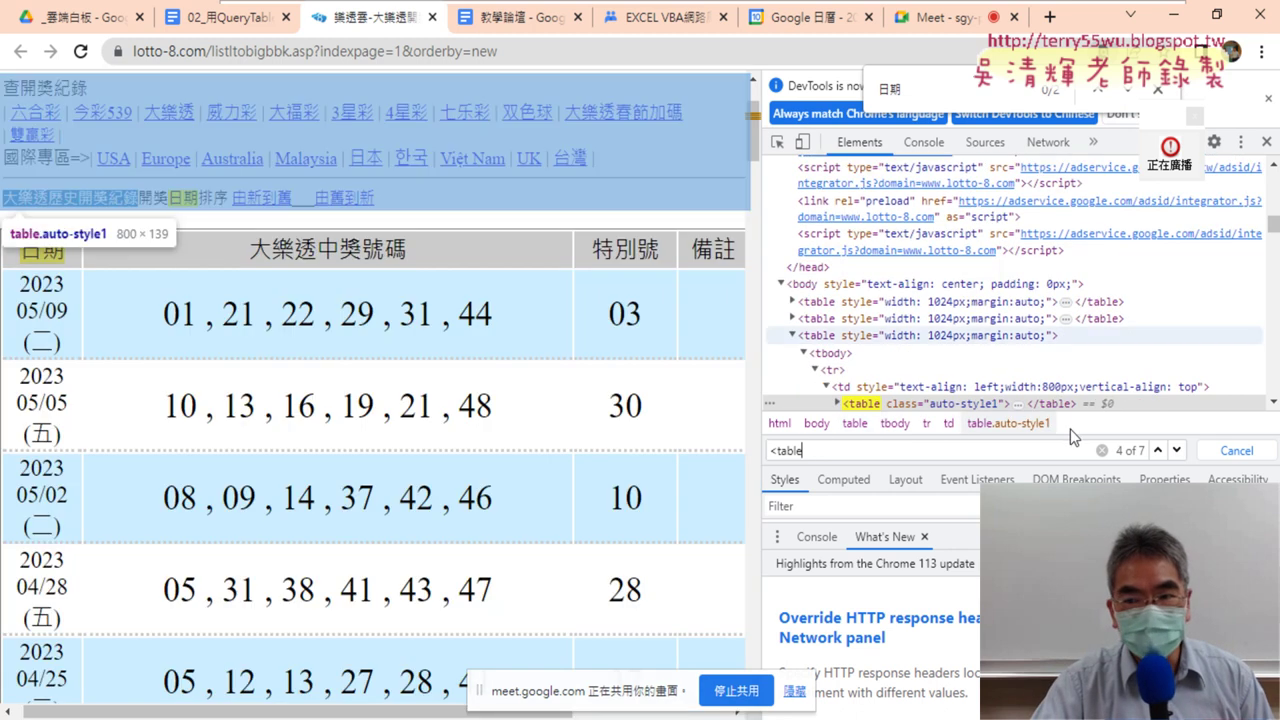
left_click(1177, 451)
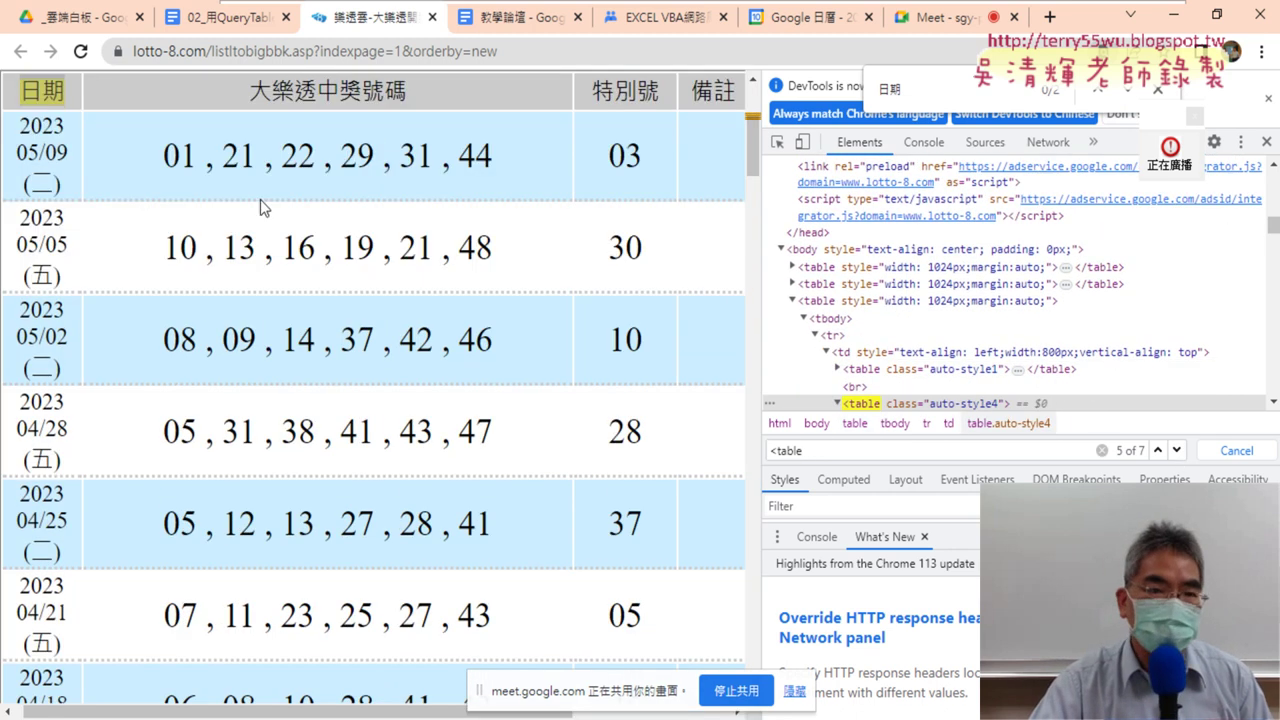
left_click(229, 20)
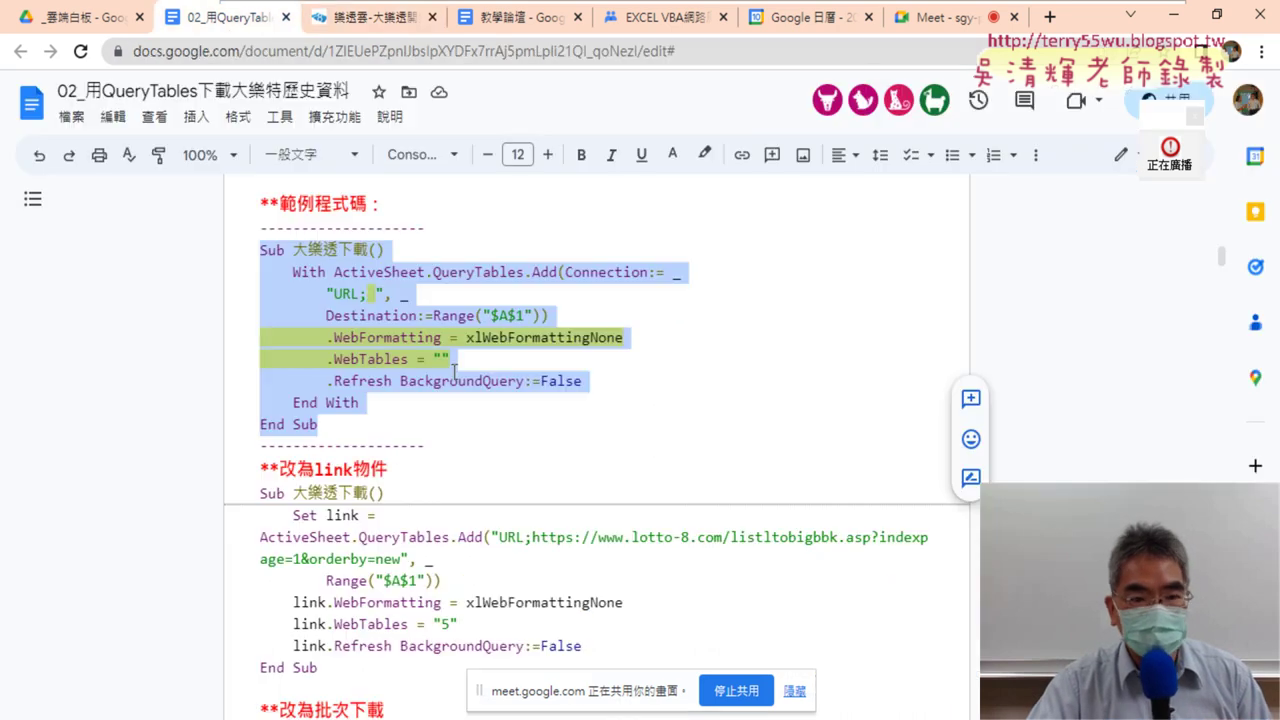
left_click(434, 405)
left_click(441, 359)
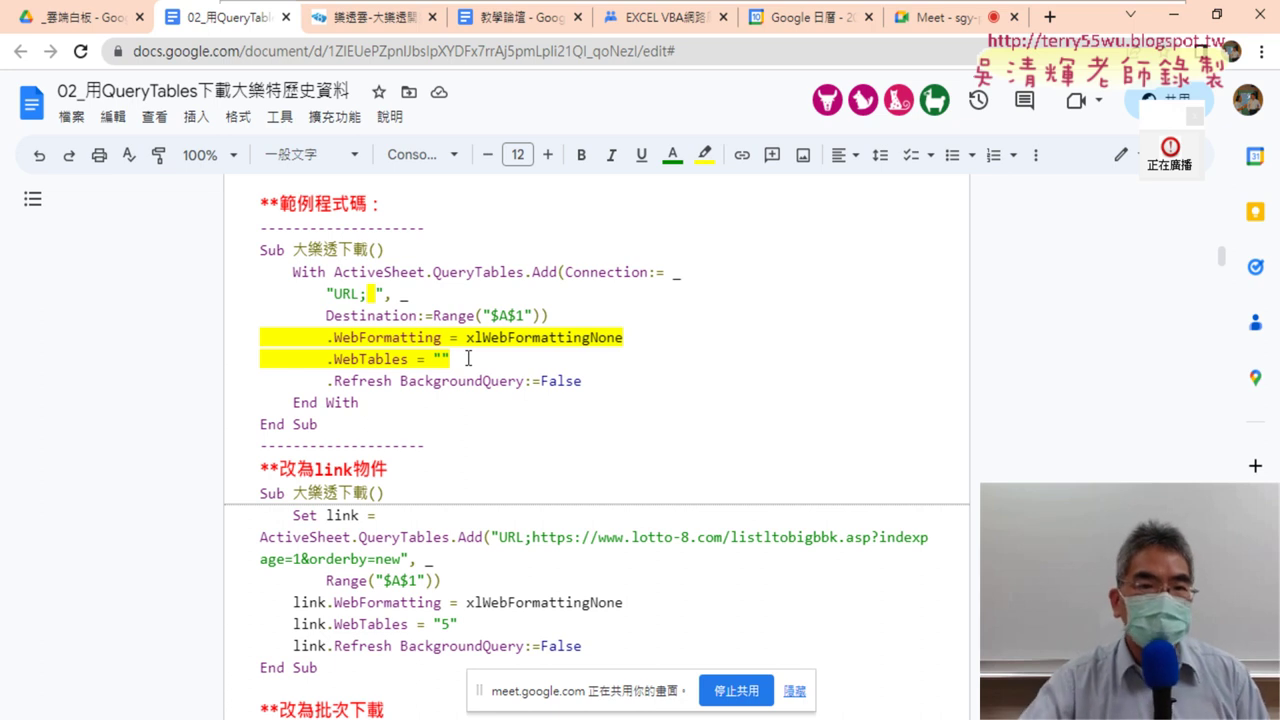
- Close DevTools on the lotto-8 tab and show the full listltobigbbk.asp?indexpage=1&orderby=new address
left_click(378, 25)
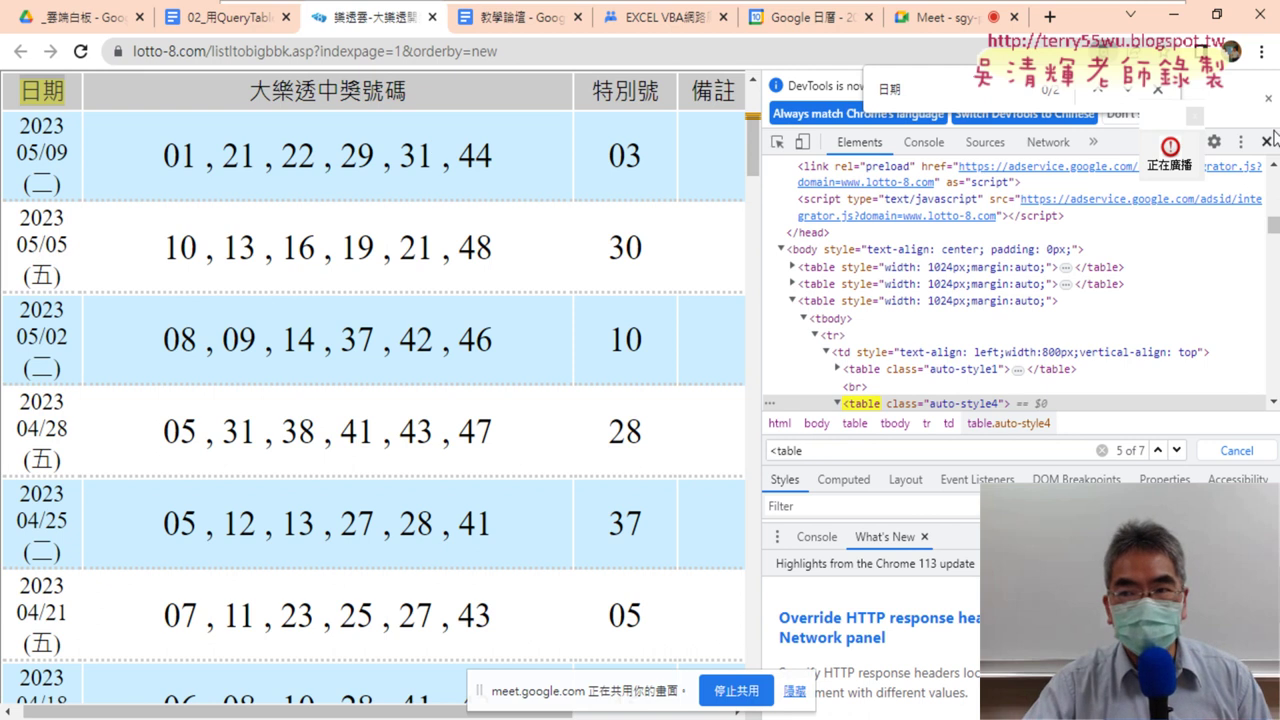
key("F12")
left_click(505, 51)
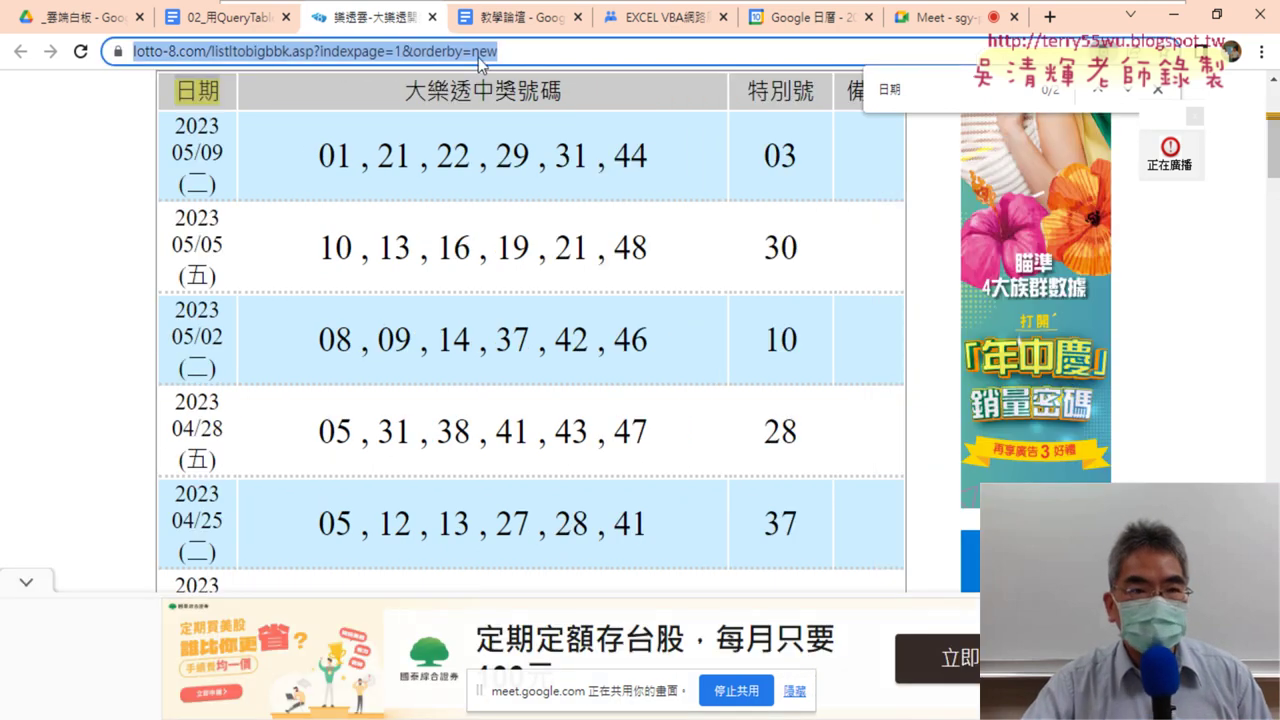
left_click(280, 52)
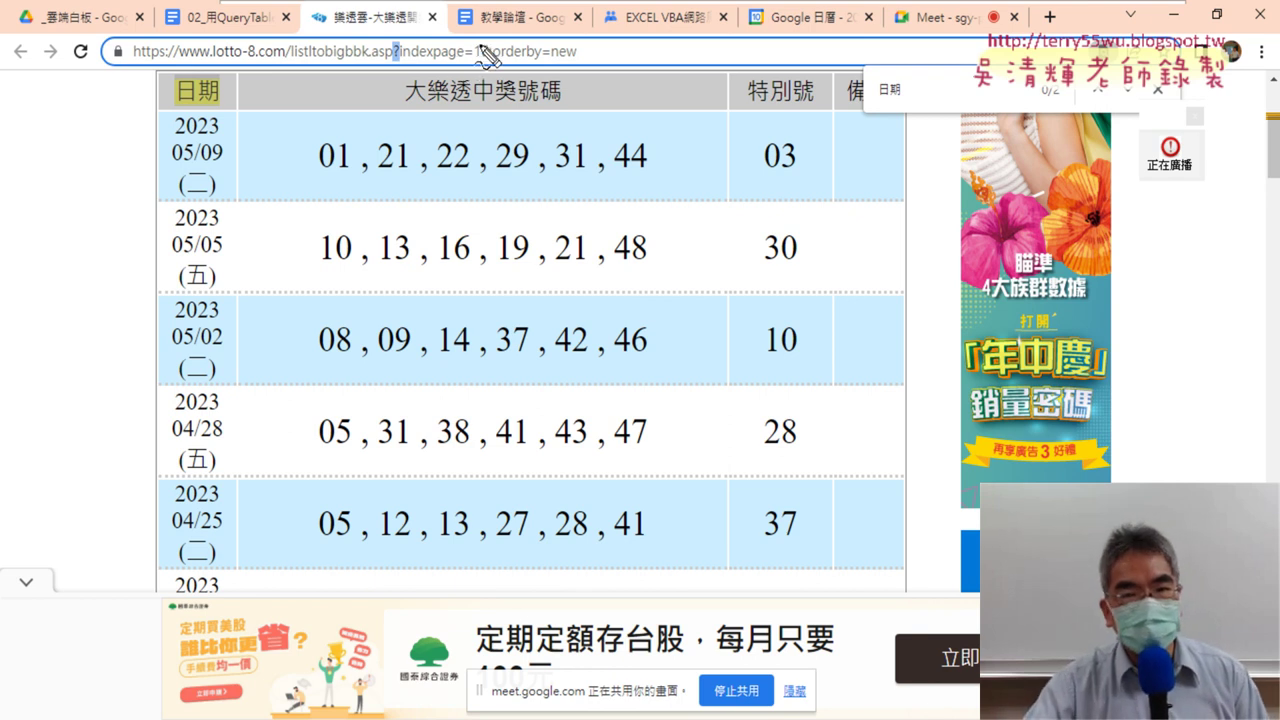
left_click_drag(400, 42, 402, 44)
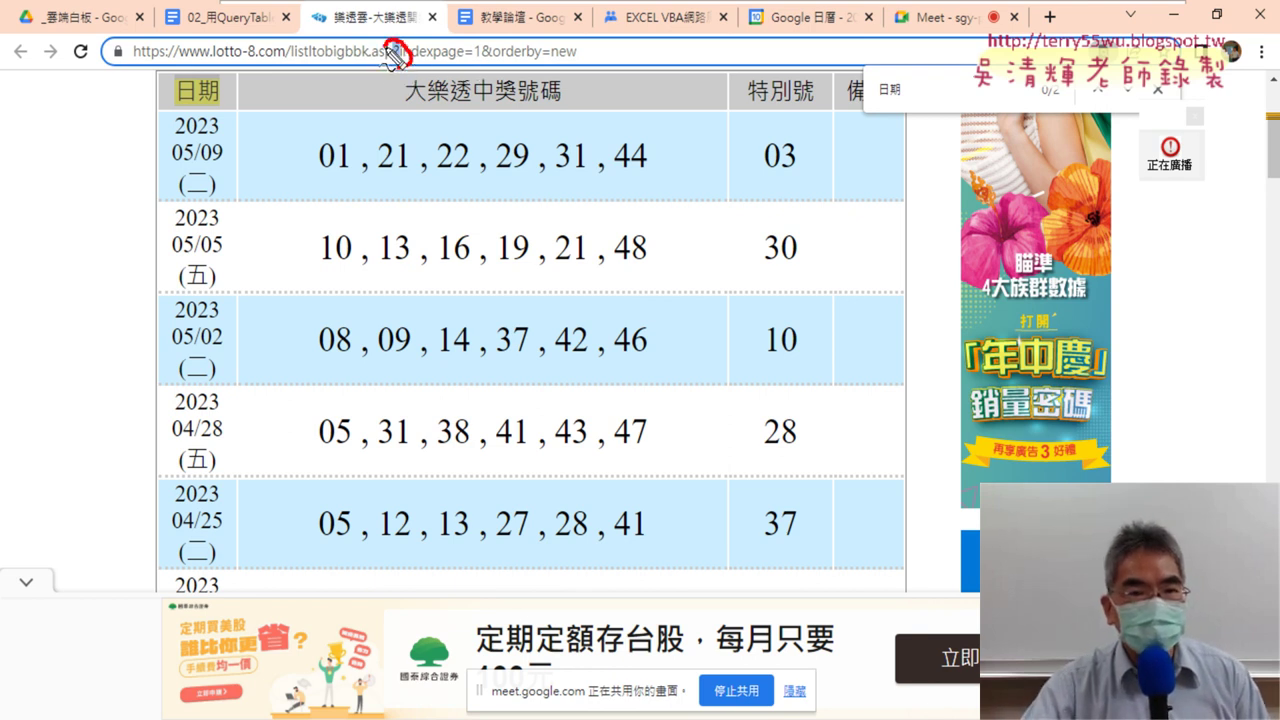
left_click_drag(382, 88, 388, 130)
left_click_drag(388, 140, 388, 148)
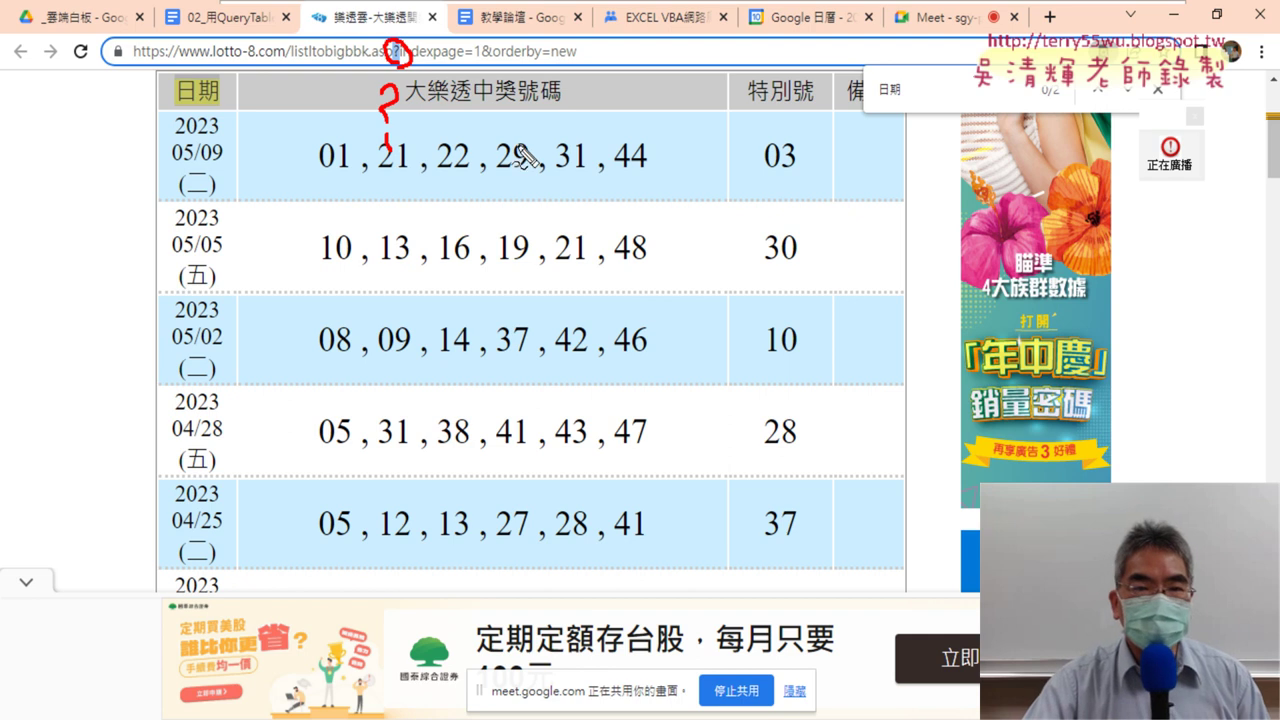
left_click_drag(414, 69, 463, 68)
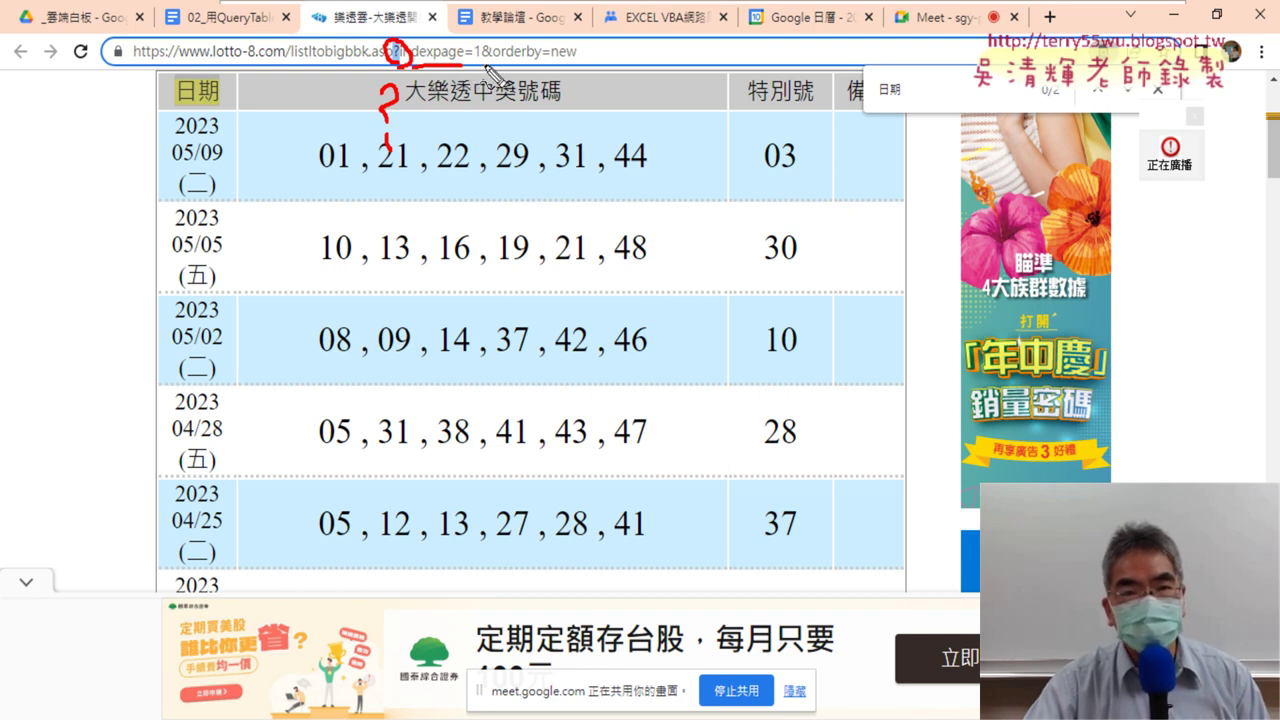
mouse_move(483, 65)
left_mouse_down()
mouse_move(495, 45)
mouse_move(493, 64)
left_mouse_up()
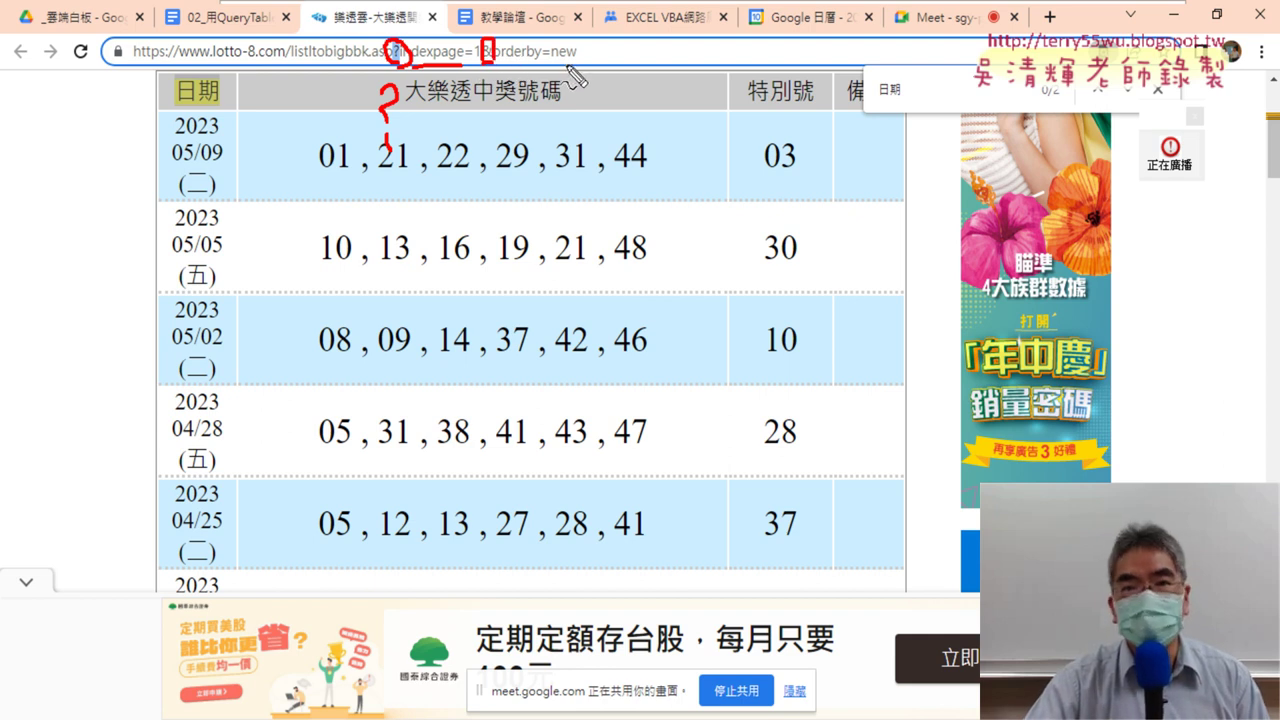
left_click_drag(574, 62, 589, 63)
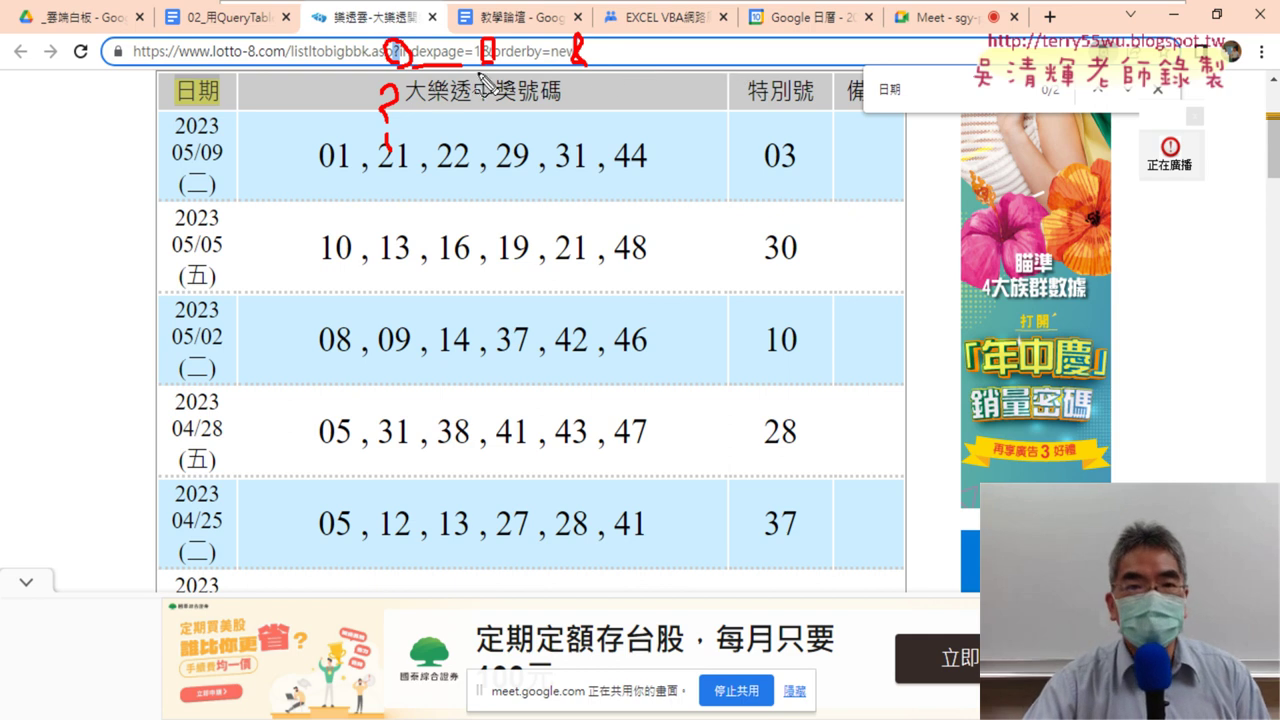
left_click_drag(415, 73, 625, 73)
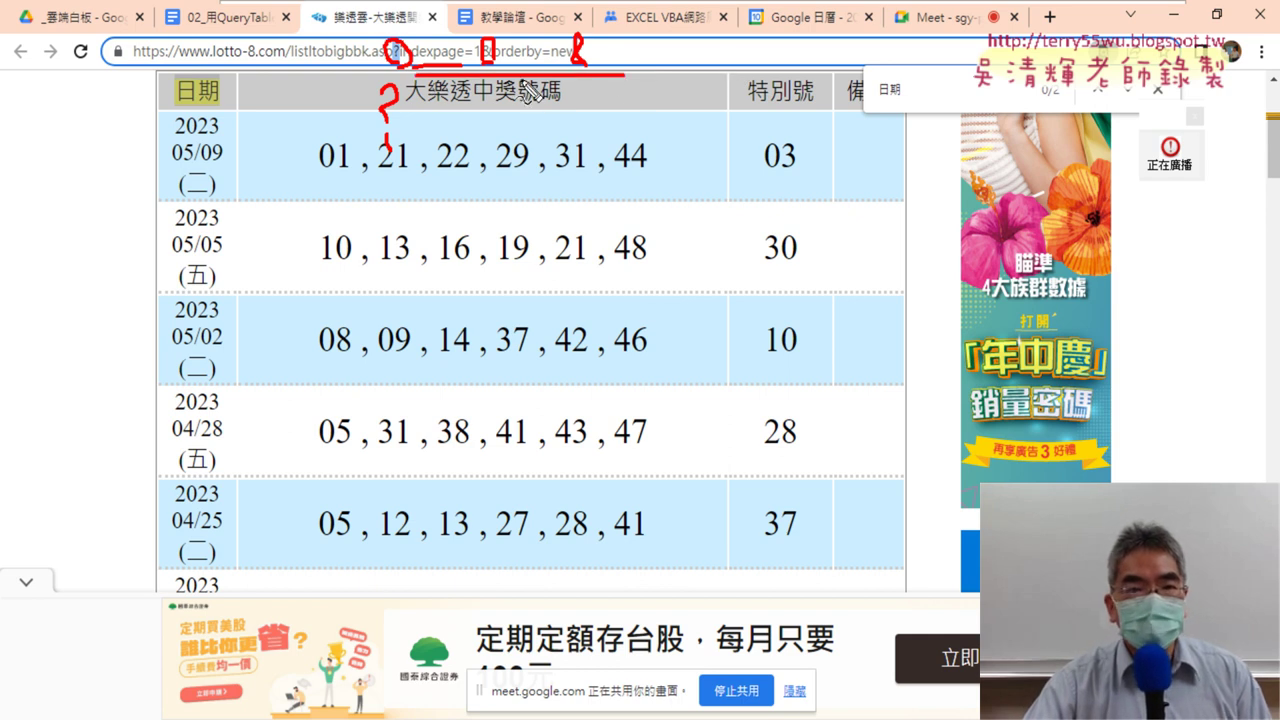
left_click_drag(520, 92, 370, 80)
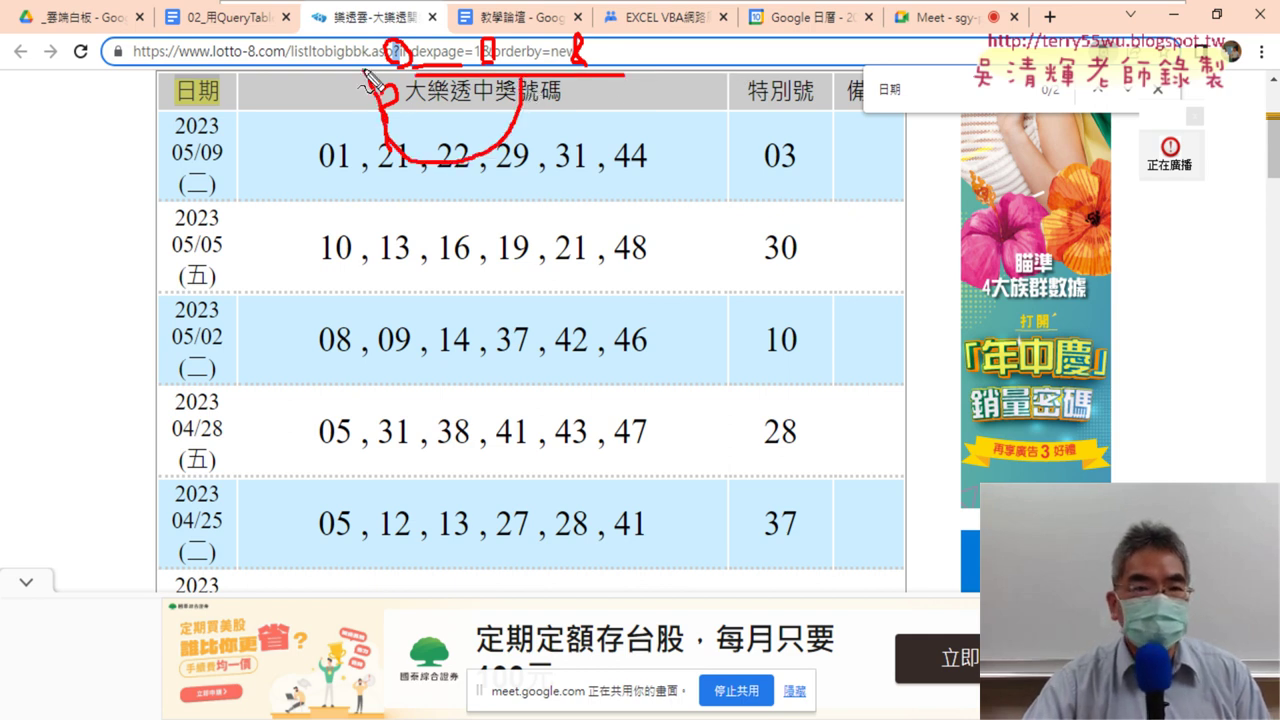
left_click_drag(290, 62, 372, 63)
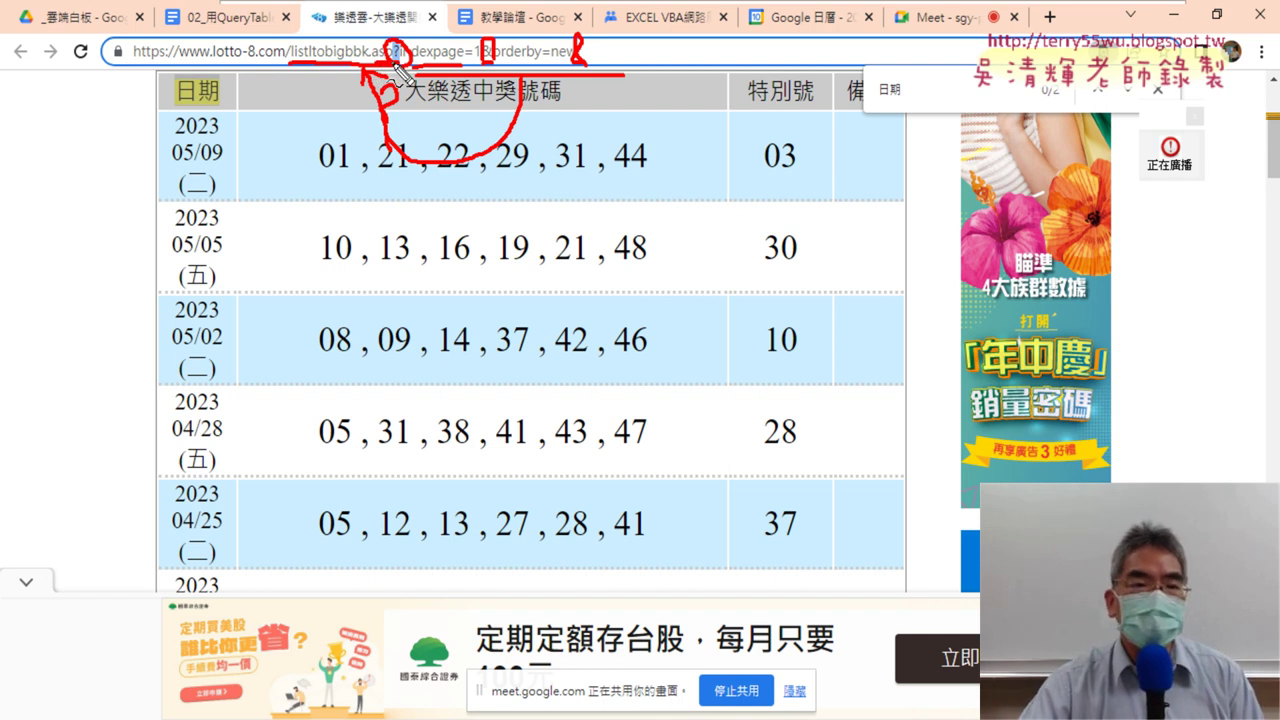
left_click_drag(180, 61, 276, 62)
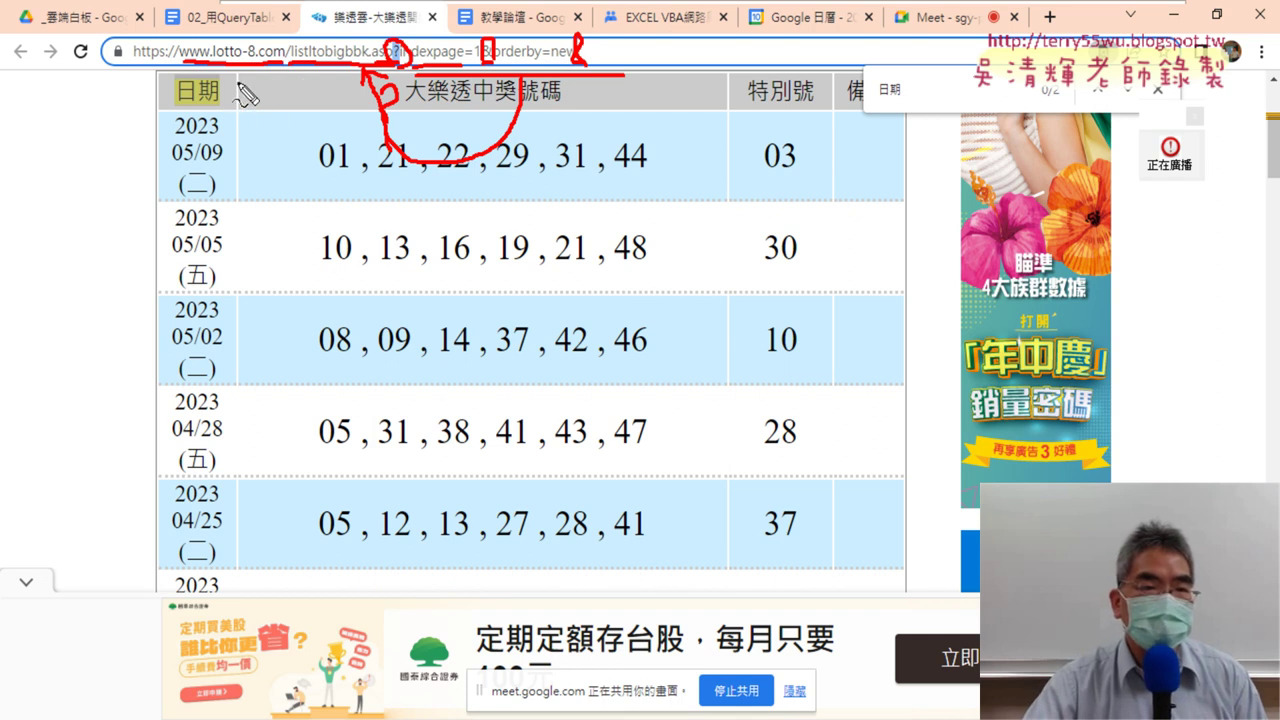
mouse_move(312, 96)
left_mouse_down()
mouse_move(260, 76)
mouse_move(258, 95)
left_mouse_up()
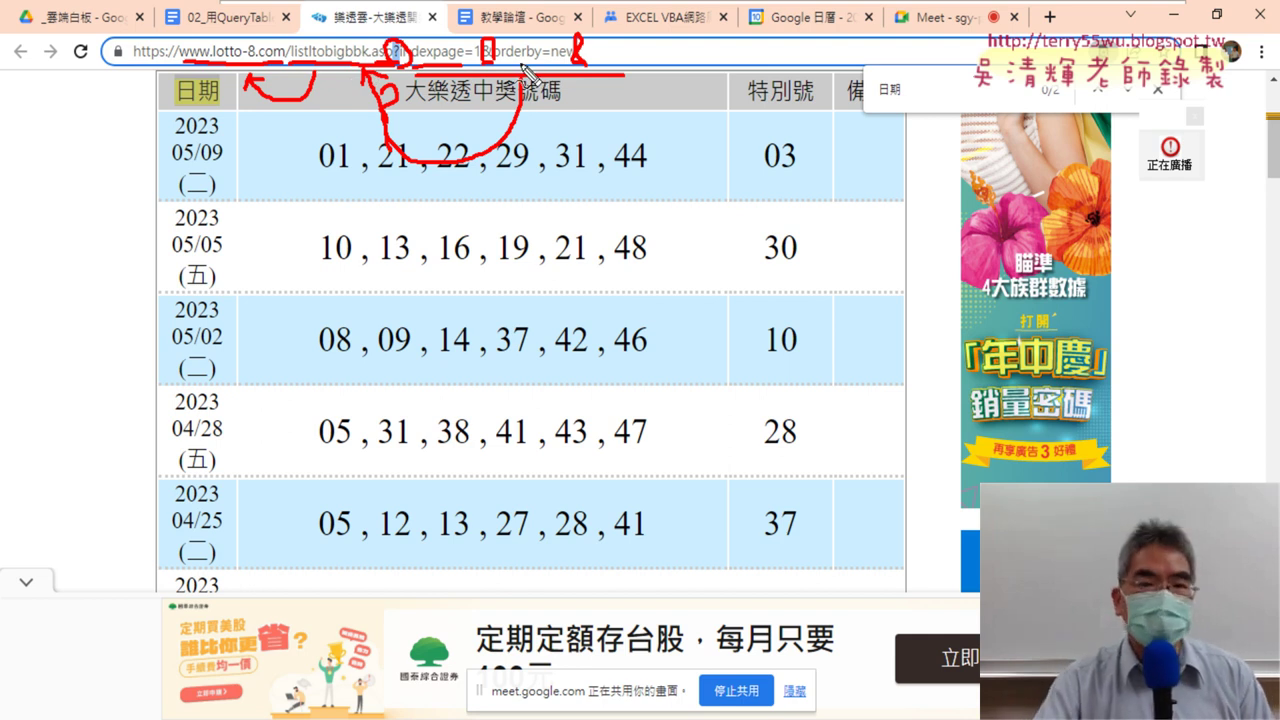
key("Escape")
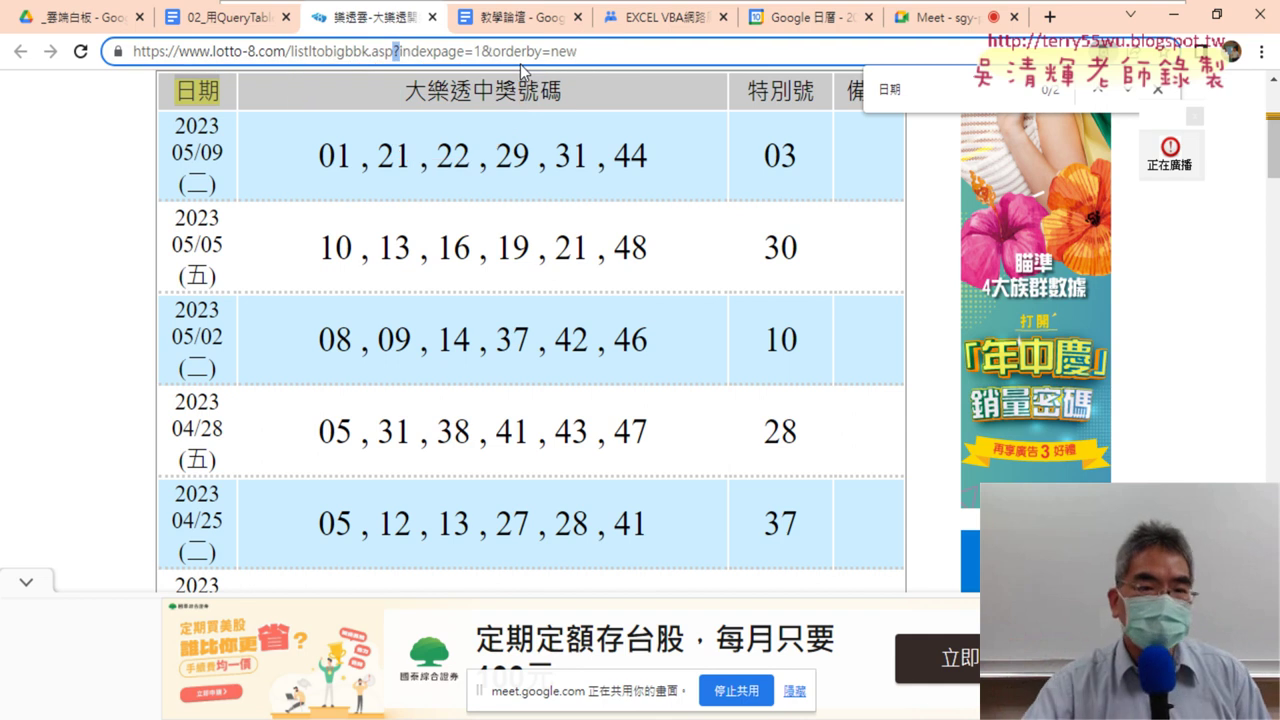
- Scroll through the draw-history table and open page 2
scroll(620, 230, "down", 3)
scroll(651, 274, "down", 6)
scroll(651, 274, "down", 6)
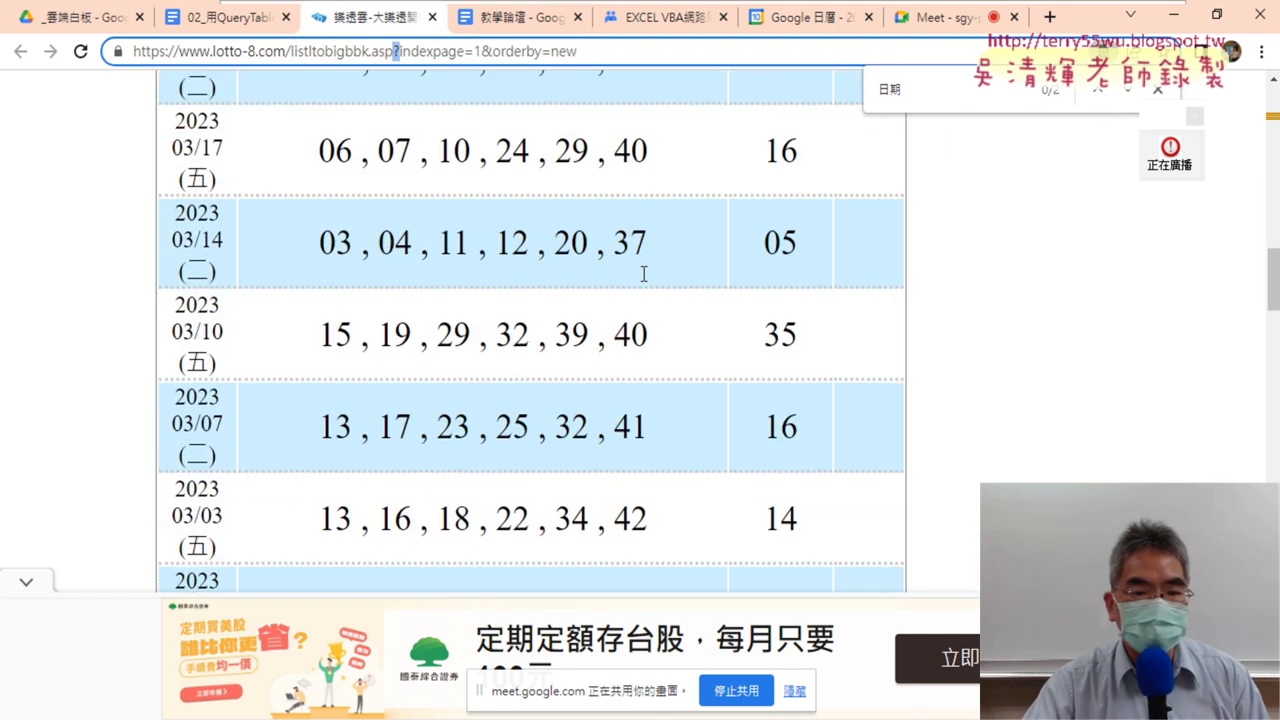
scroll(645, 280, "down", 6)
scroll(641, 284, "down", 4)
scroll(640, 274, "down", 6)
scroll(509, 269, "up", 2)
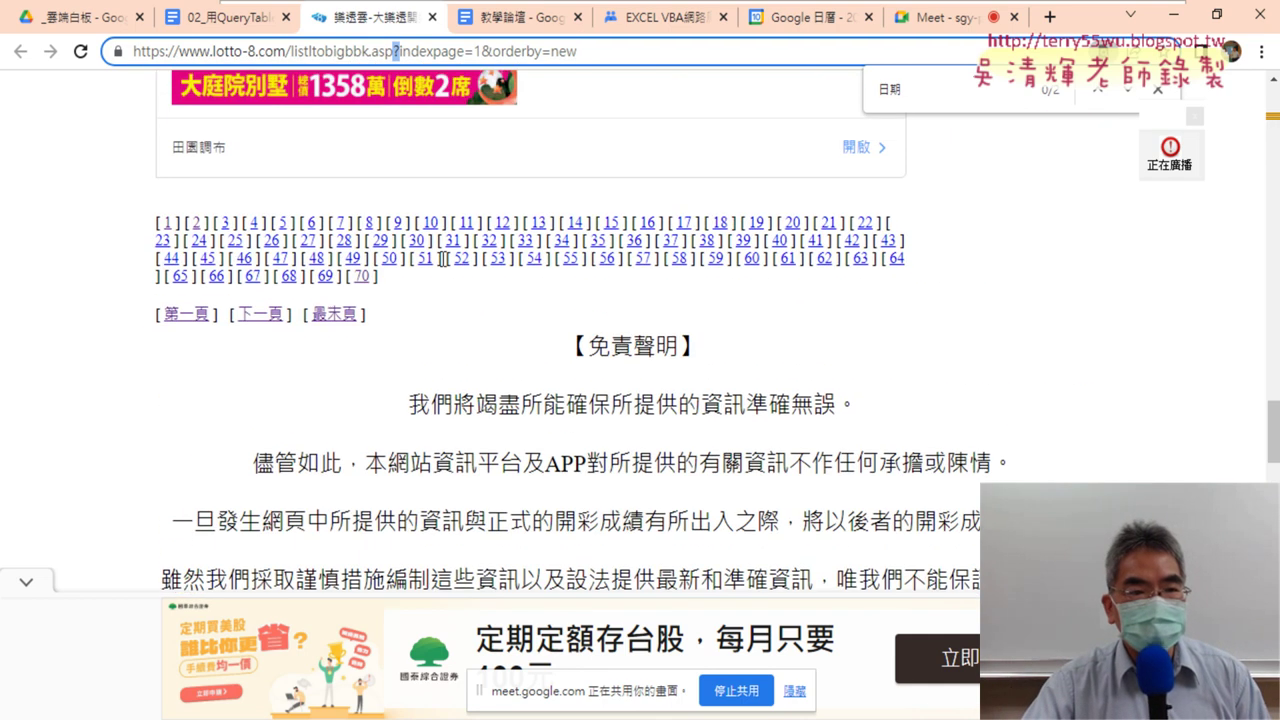
left_click(197, 228)
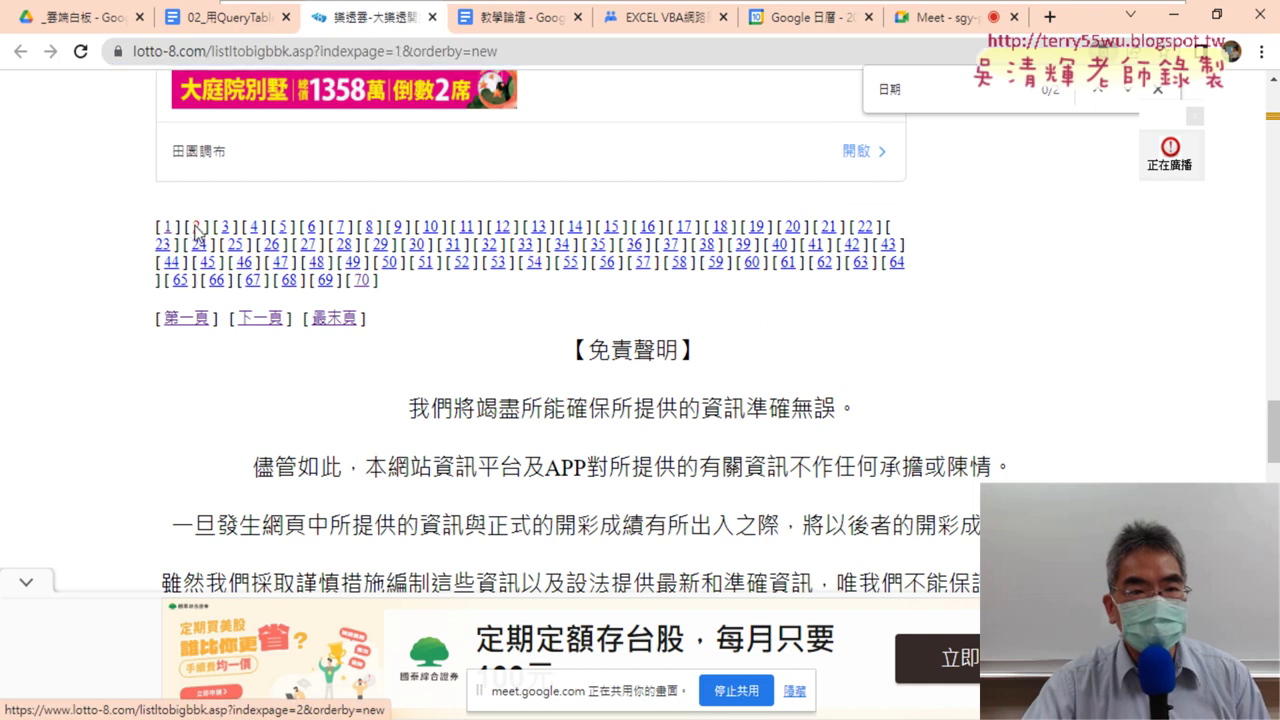
- Change the address to indexpage=3 and select the ?indexpage=3&orderby=new query string
left_click(405, 51)
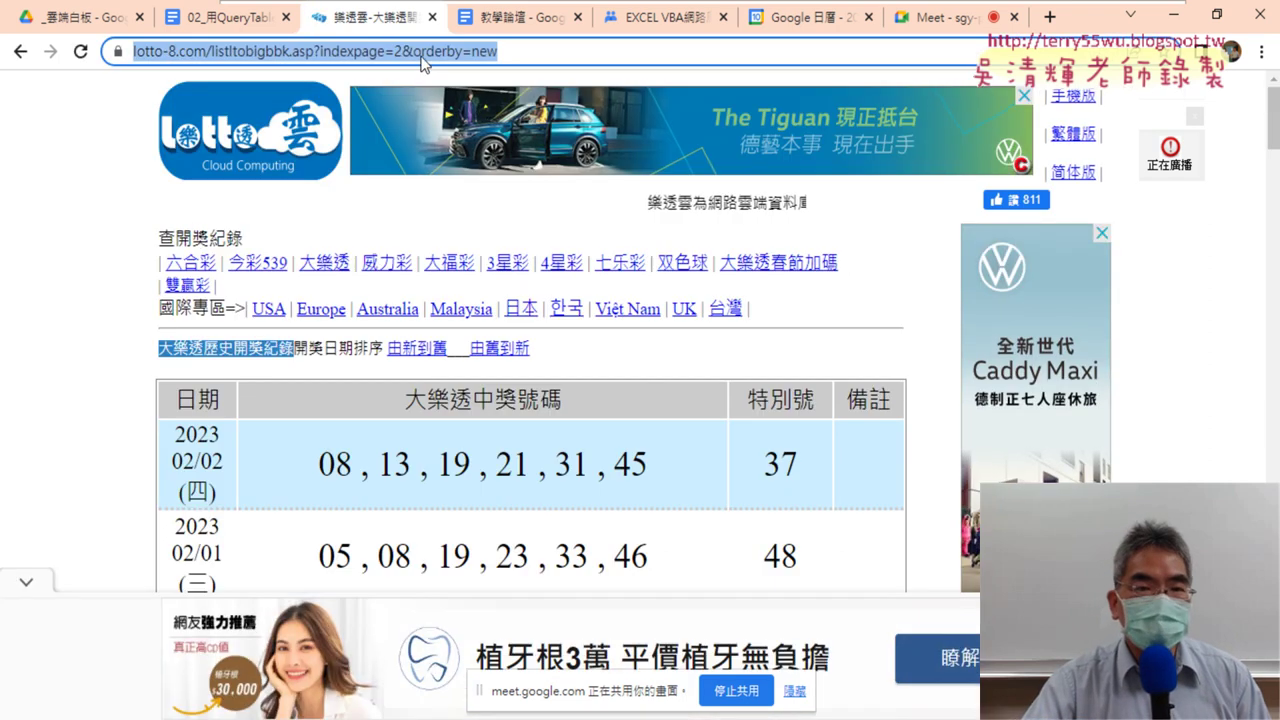
double_click(477, 51)
type("3")
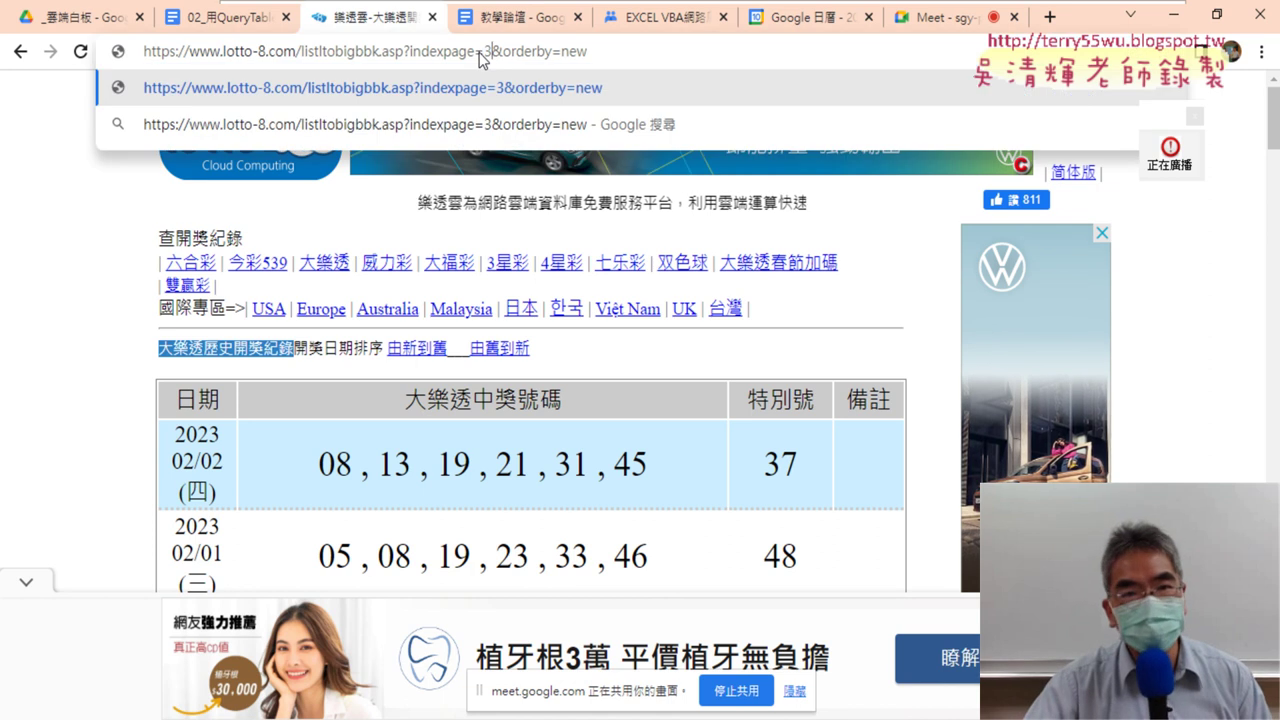
key("Return")
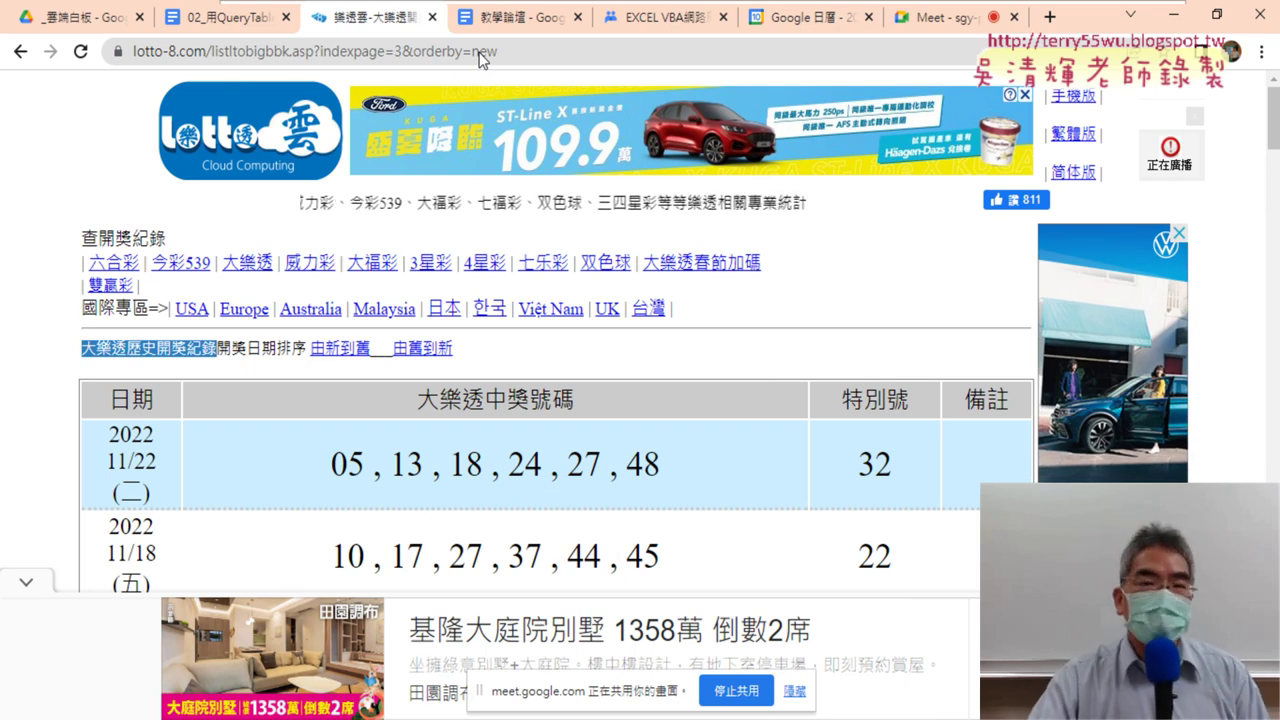
left_click(480, 52)
left_click(450, 52)
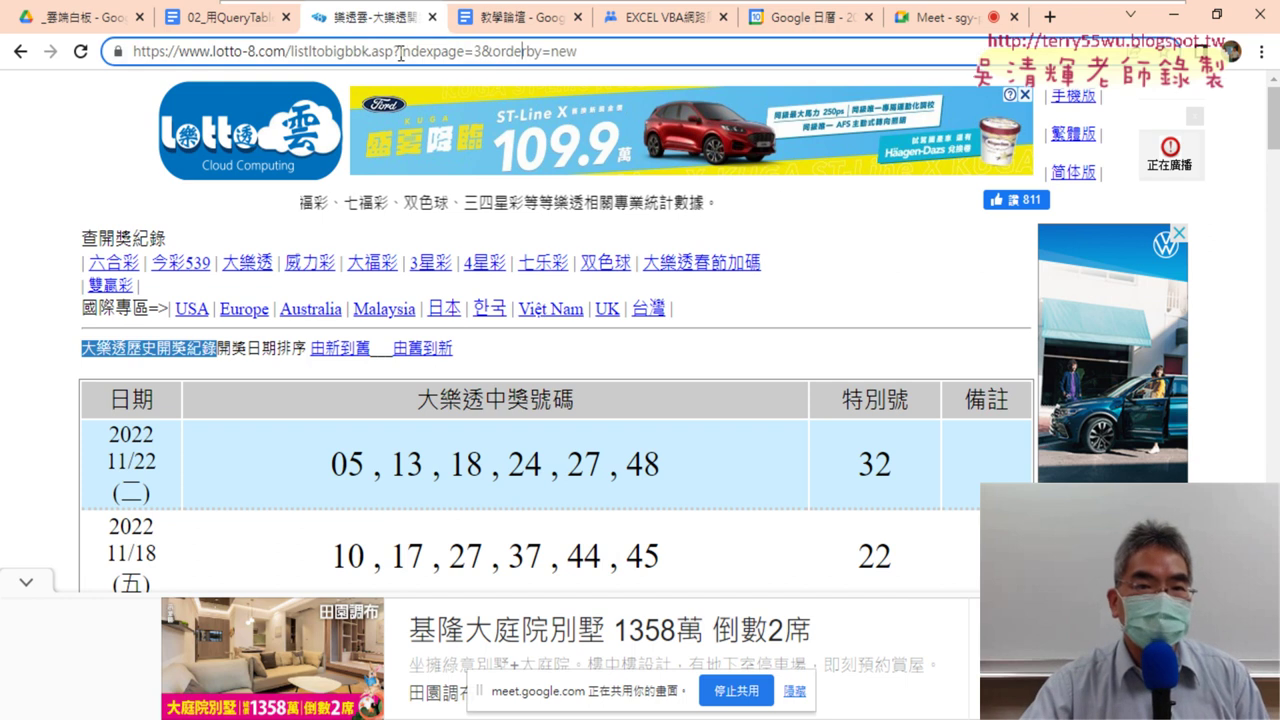
left_click_drag(393, 52, 577, 52)
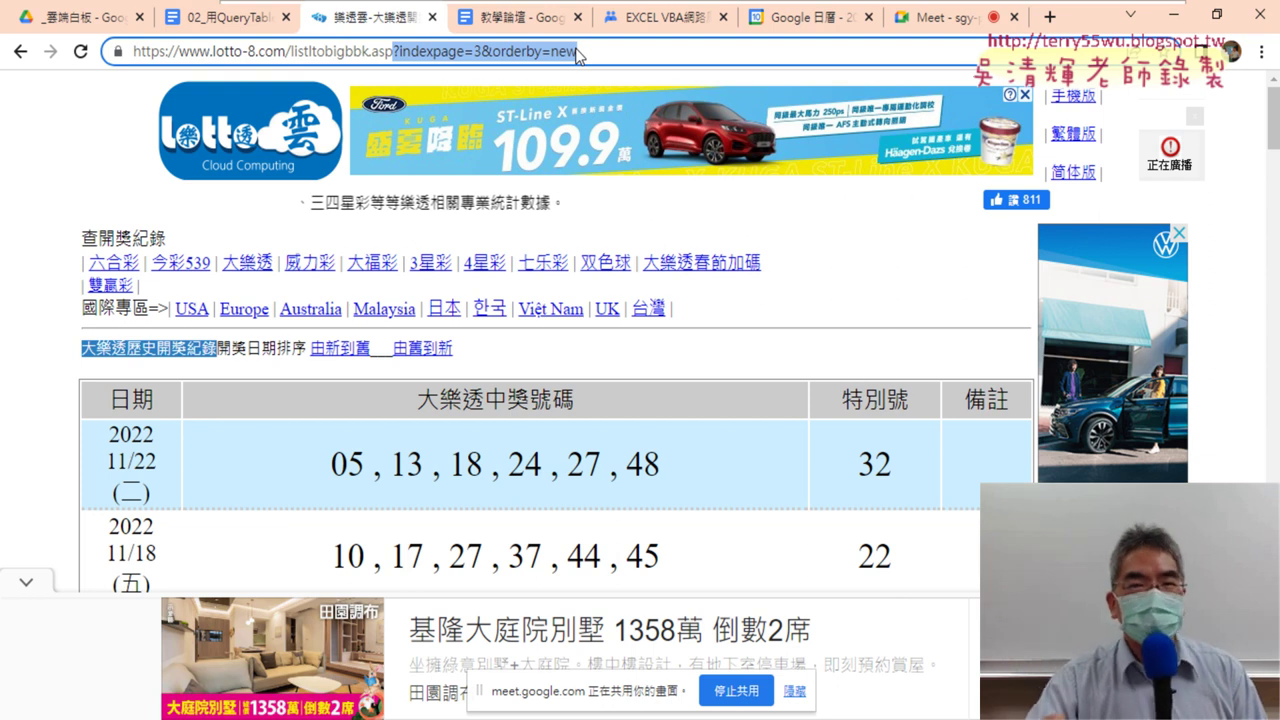
left_click(105, 30)
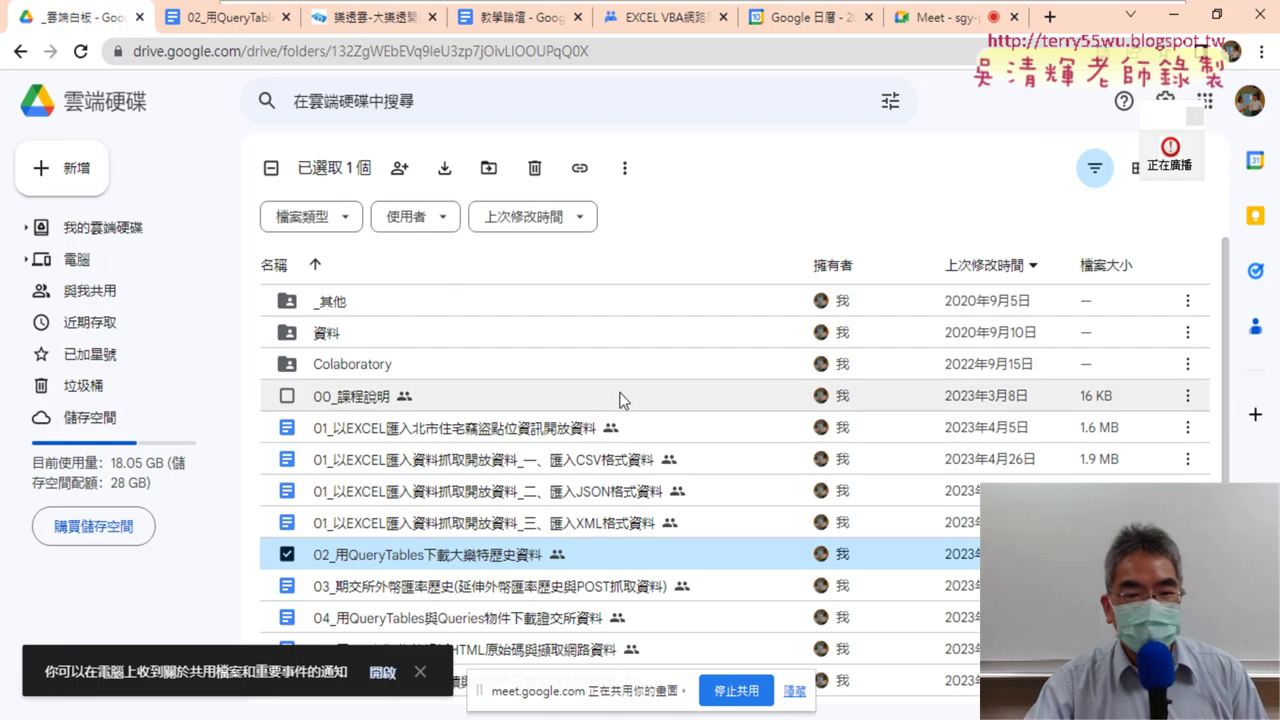
scroll(600, 402, "down", 2)
scroll(580, 400, "down", 1)
scroll(560, 400, "up", 1)
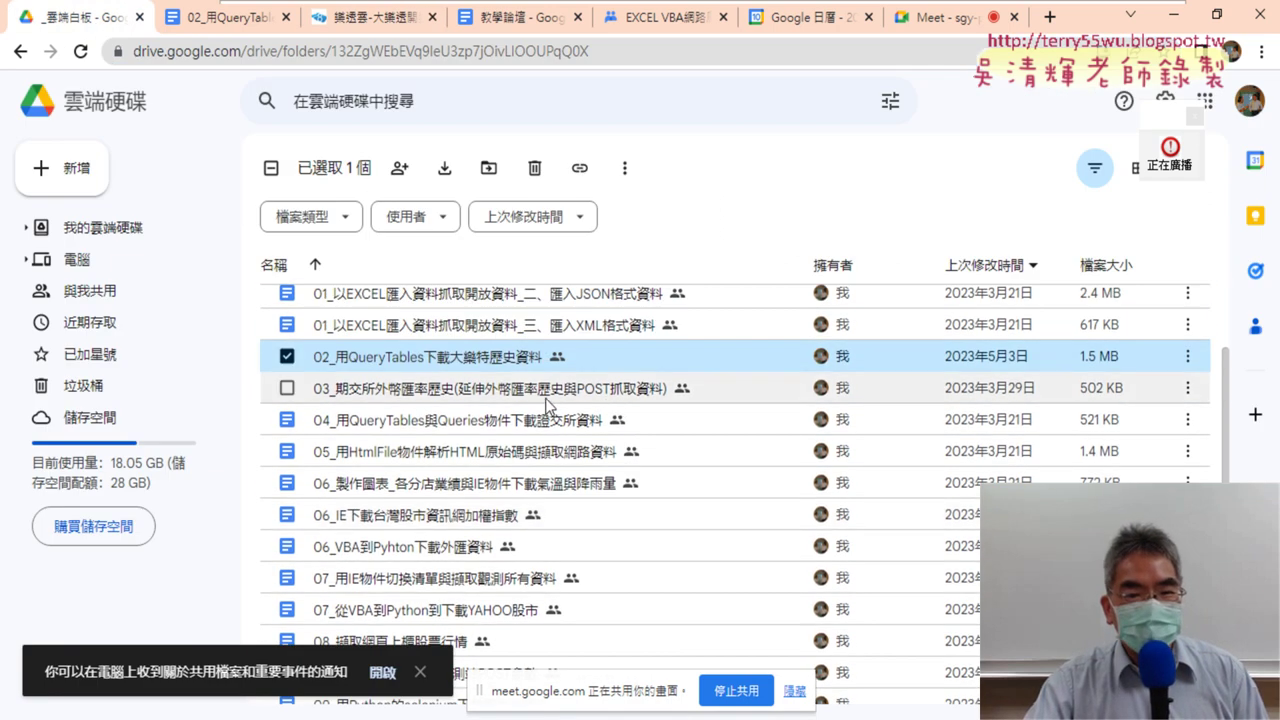
left_click(532, 398)
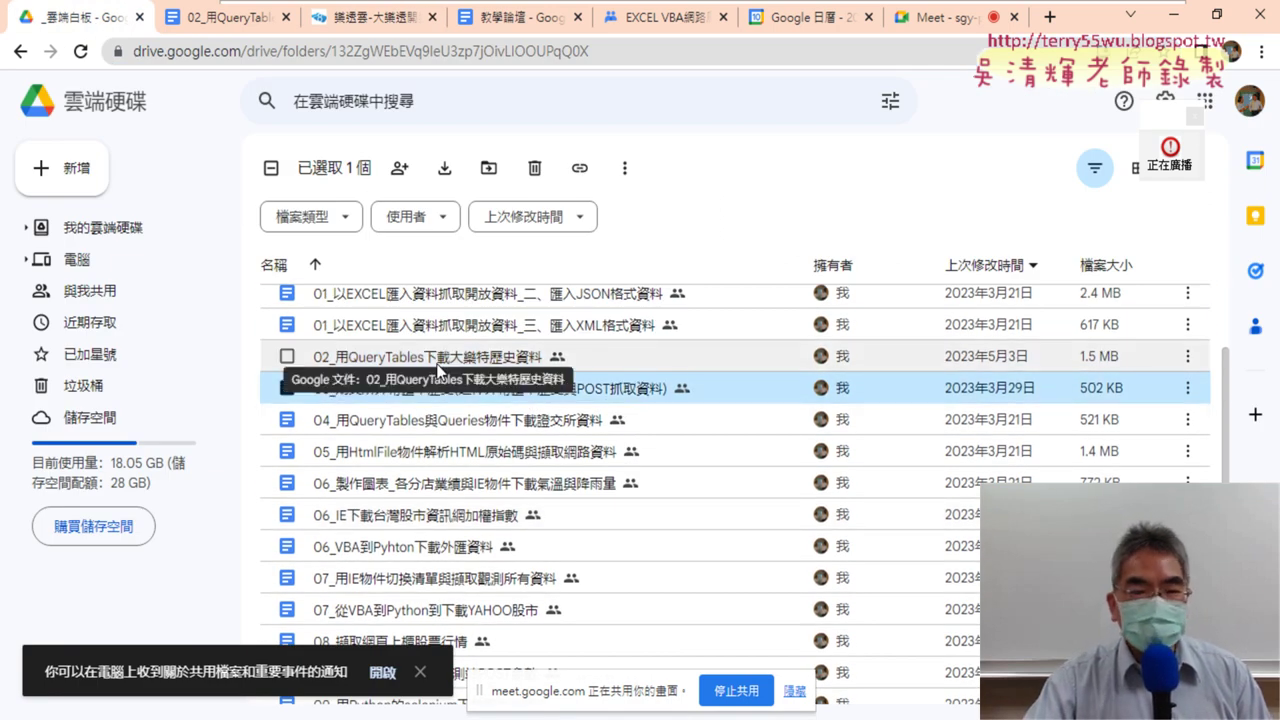
left_click(379, 20)
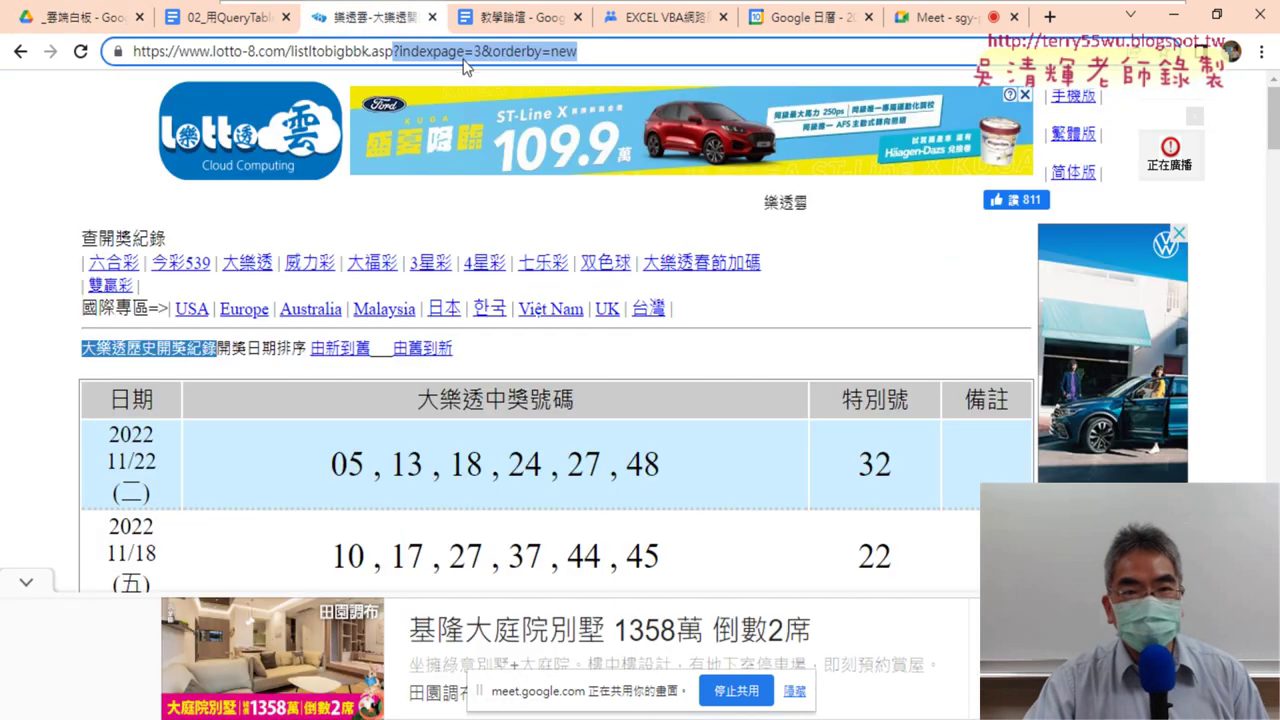
- Switch to the Google Drive _雲端白板 folder tab
left_click(85, 17)
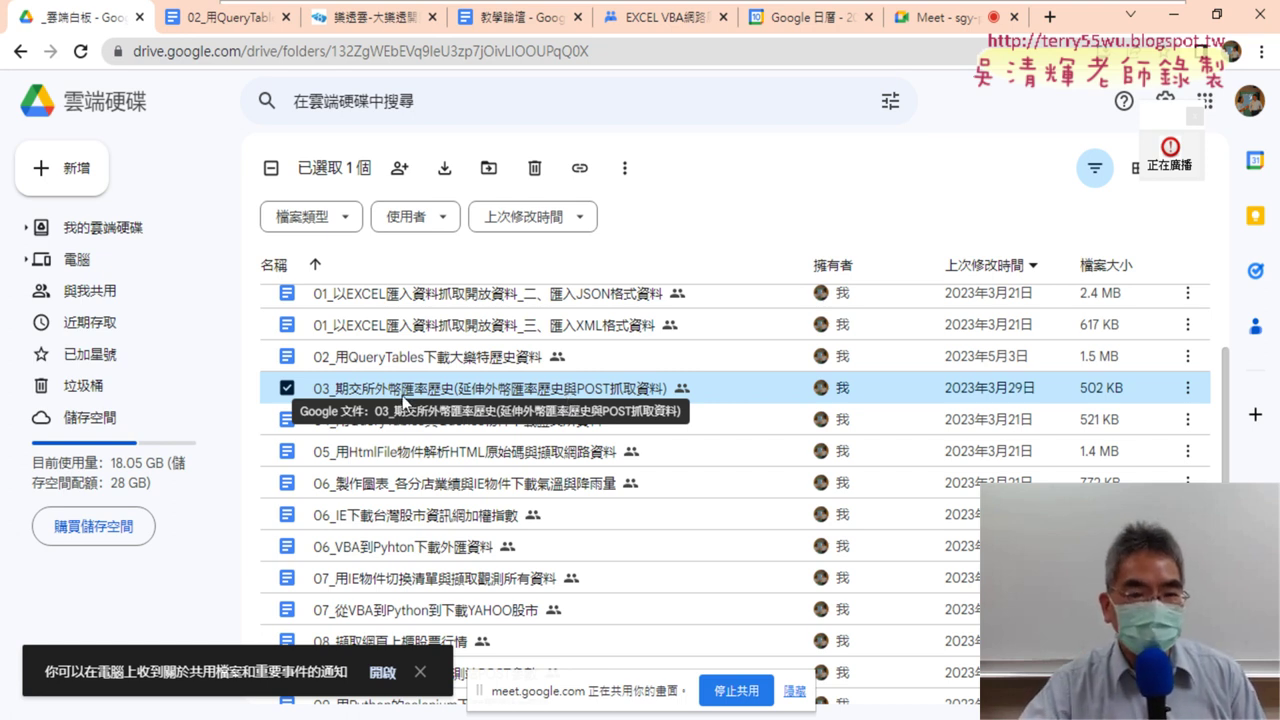
- Open the 03_期交所外幣匯率歷史 document, mark 匯率 in its heading, then go back to Drive
double_click(462, 390)
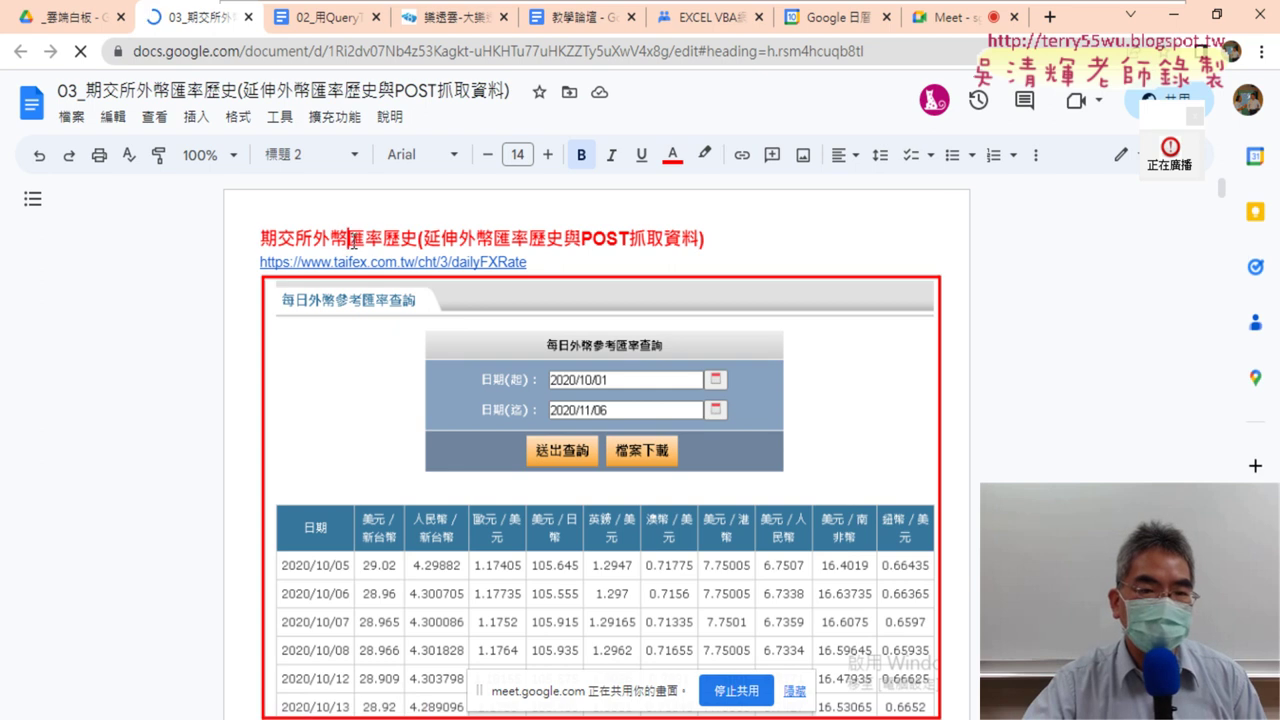
left_click_drag(349, 241, 383, 242)
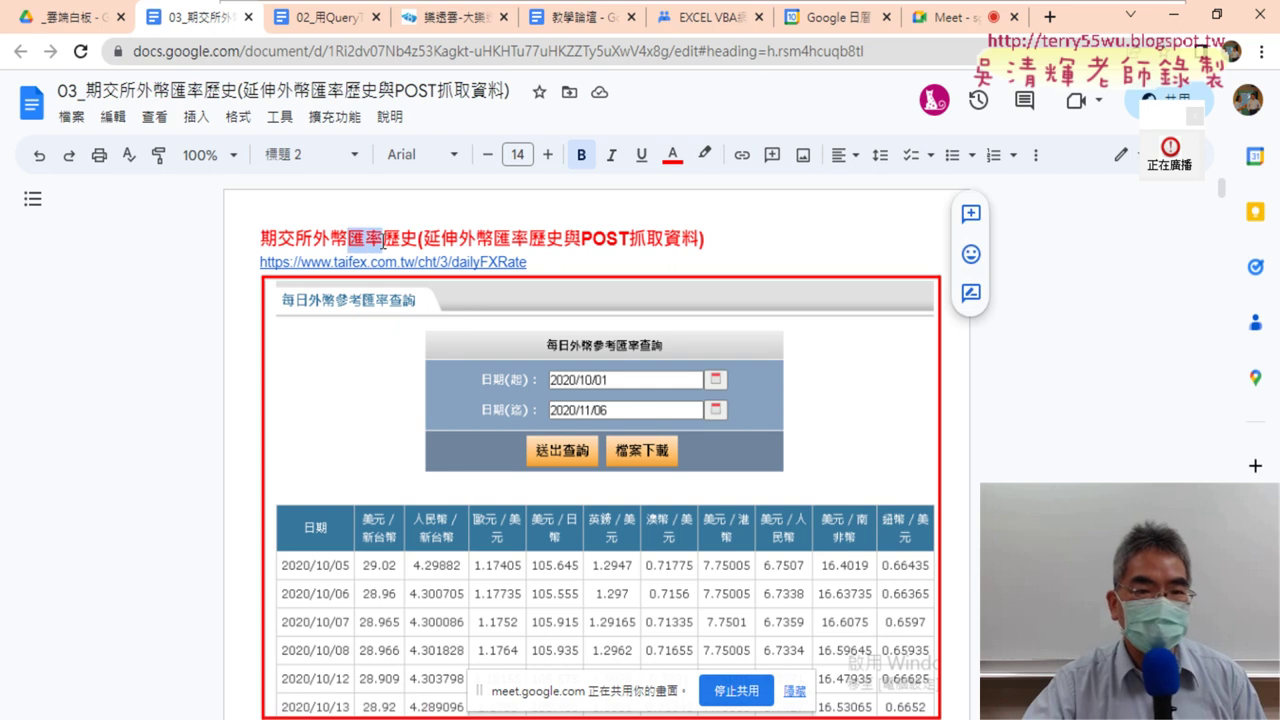
left_click(85, 17)
scroll(484, 307, "up", 2)
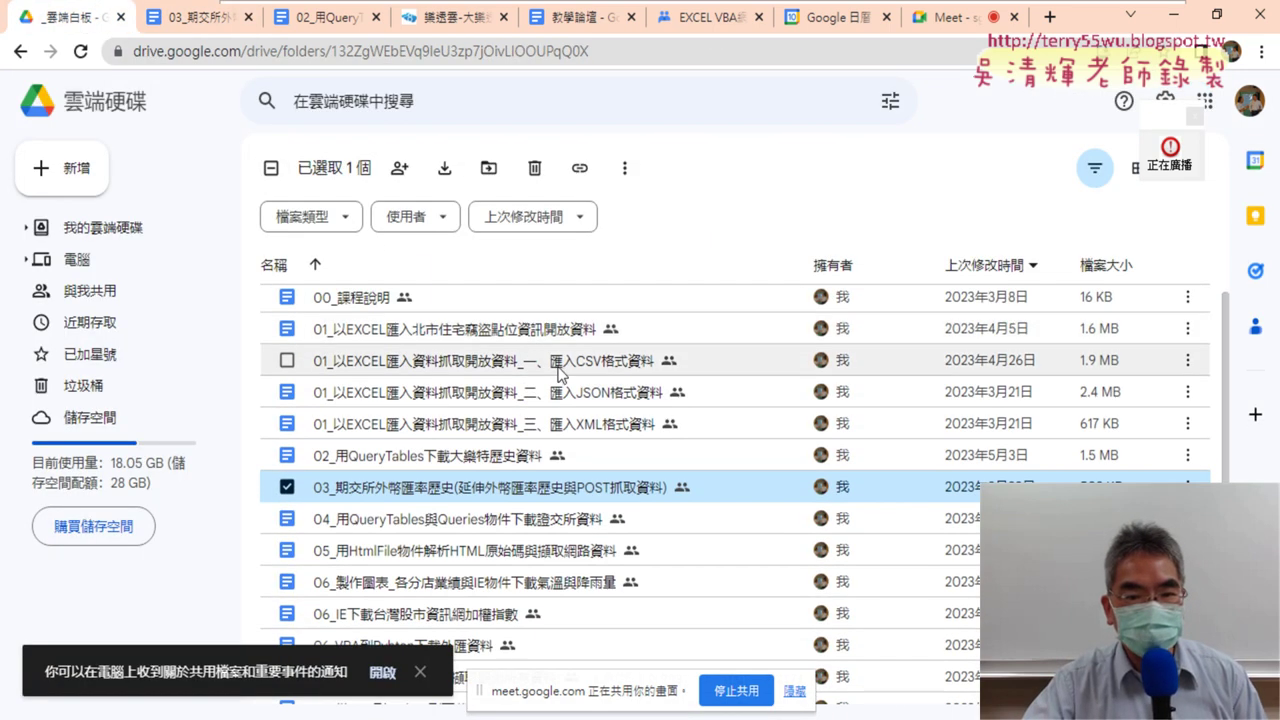
- Open the 01 CSV-import document from the Drive list
left_click(501, 368)
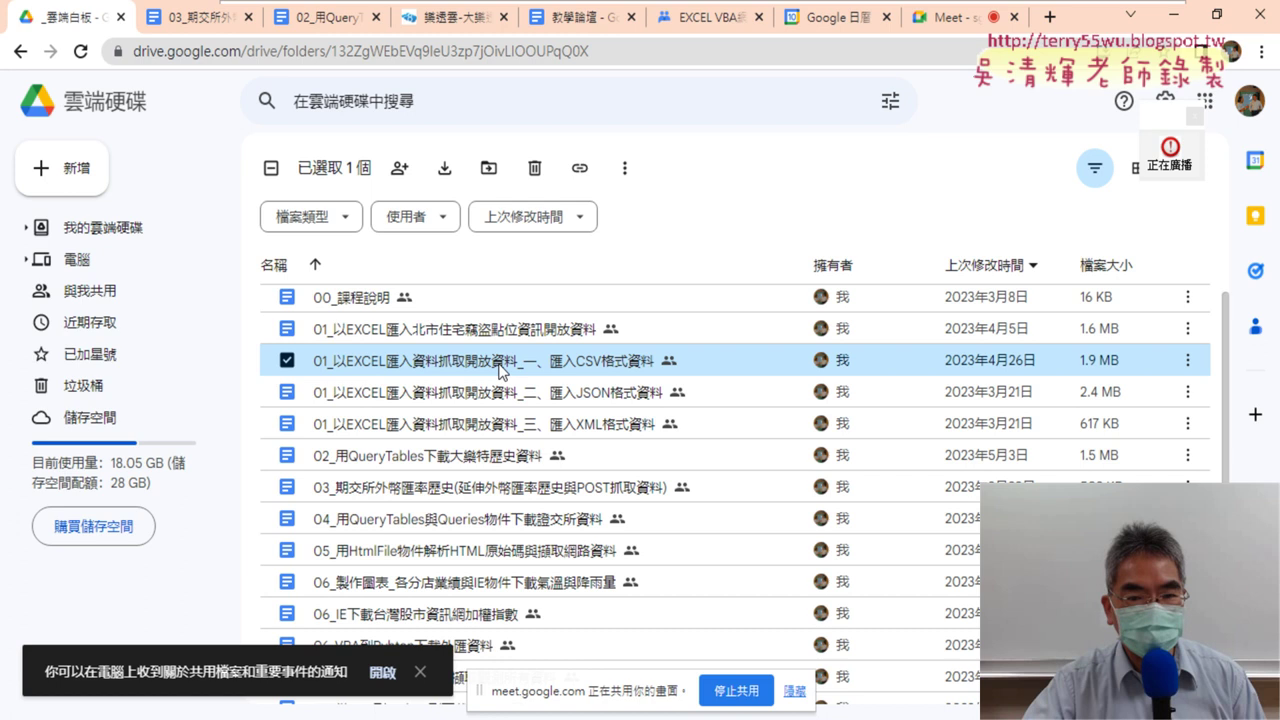
double_click(587, 373)
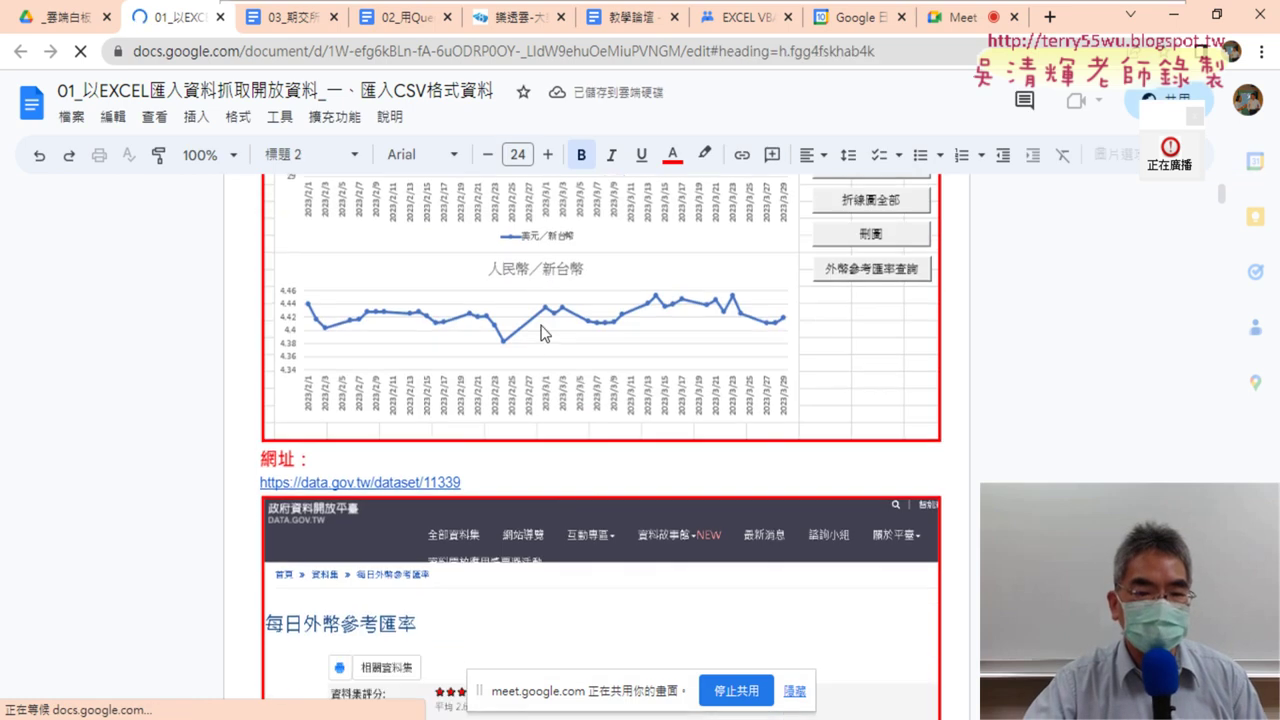
scroll(545, 333, "down", 3)
- Open the linked data.gov.tw 每日外幣參考匯率 dataset page, then return to the Drive list
left_click(395, 209)
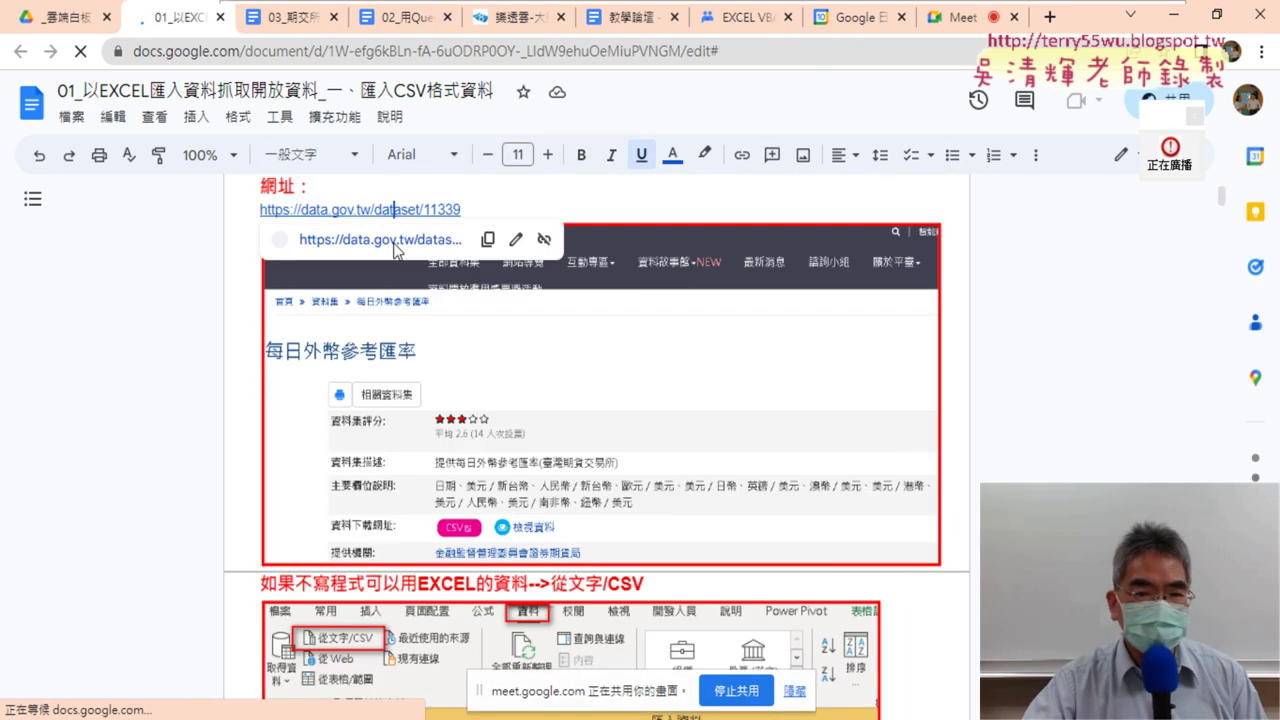
left_click(395, 248)
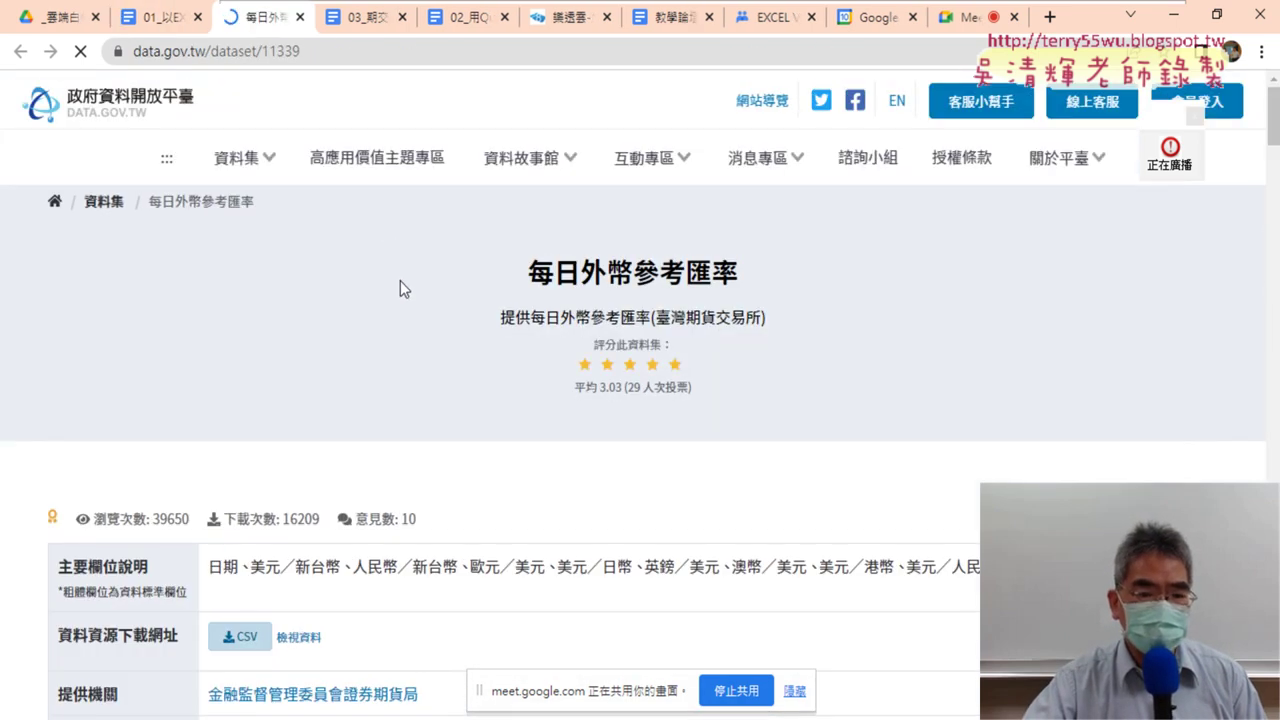
scroll(400, 281, "down", 2)
scroll(400, 281, "down", 1)
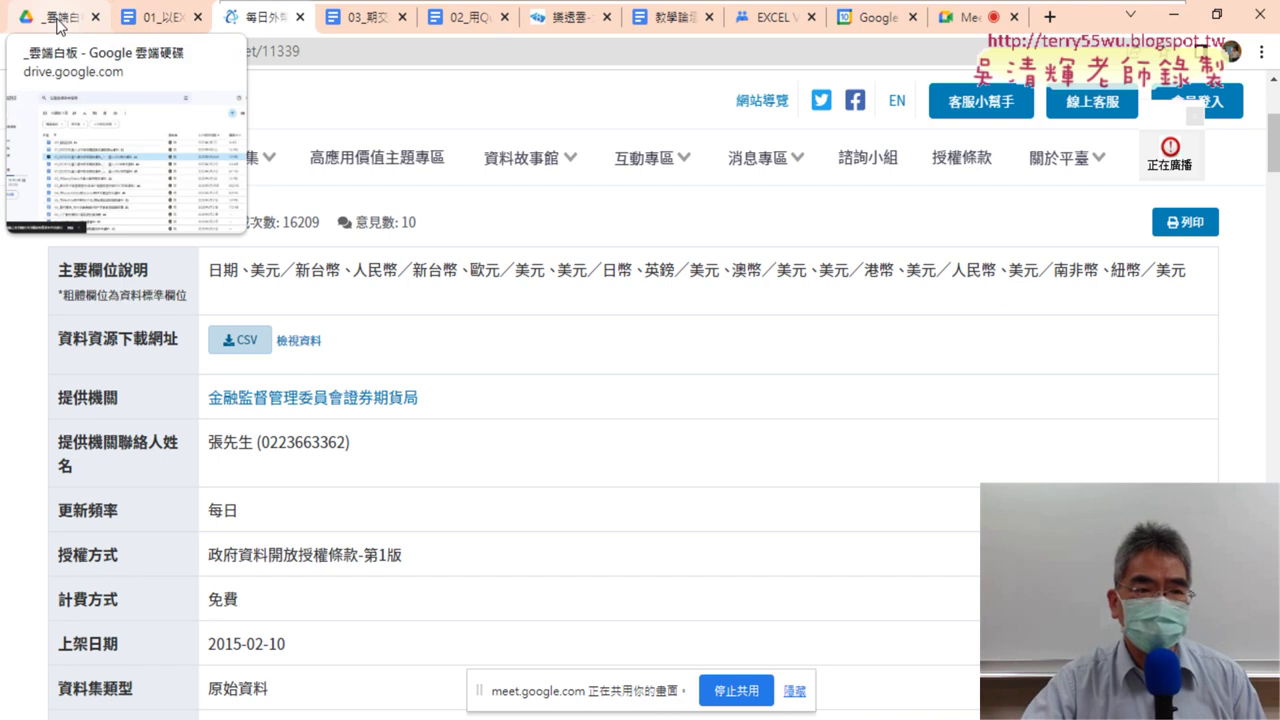
left_click(155, 17)
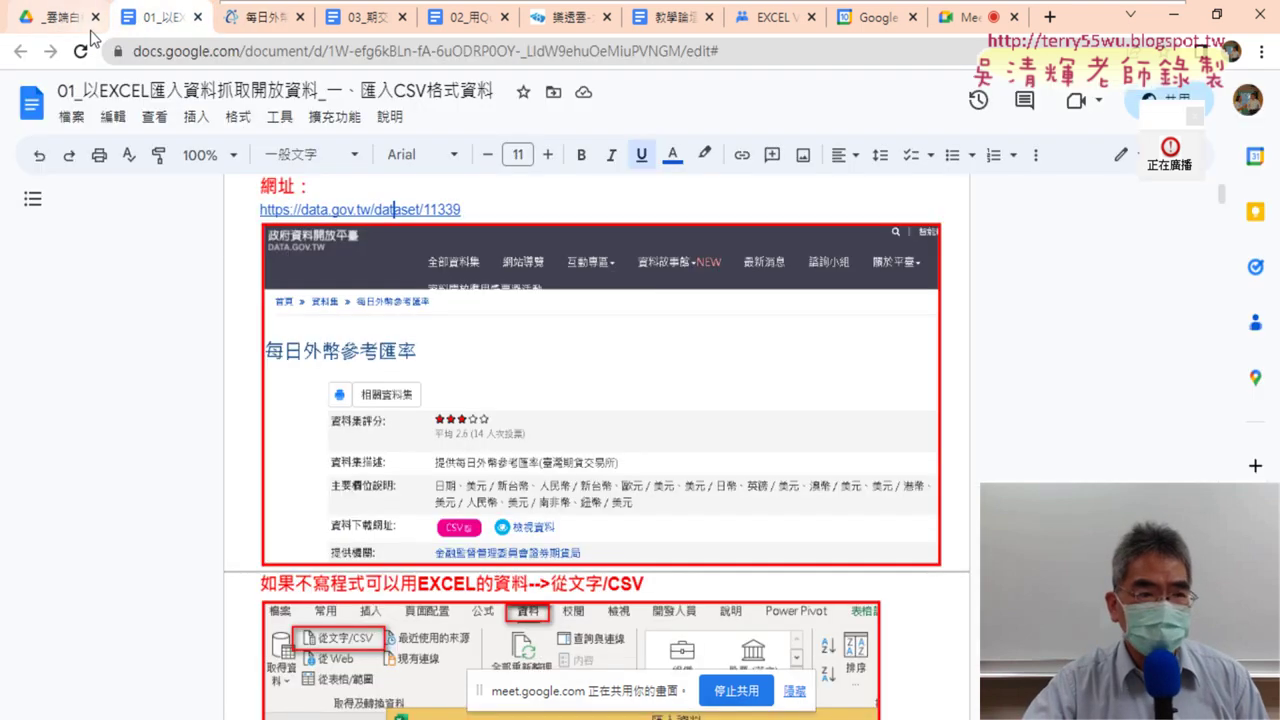
left_click(60, 18)
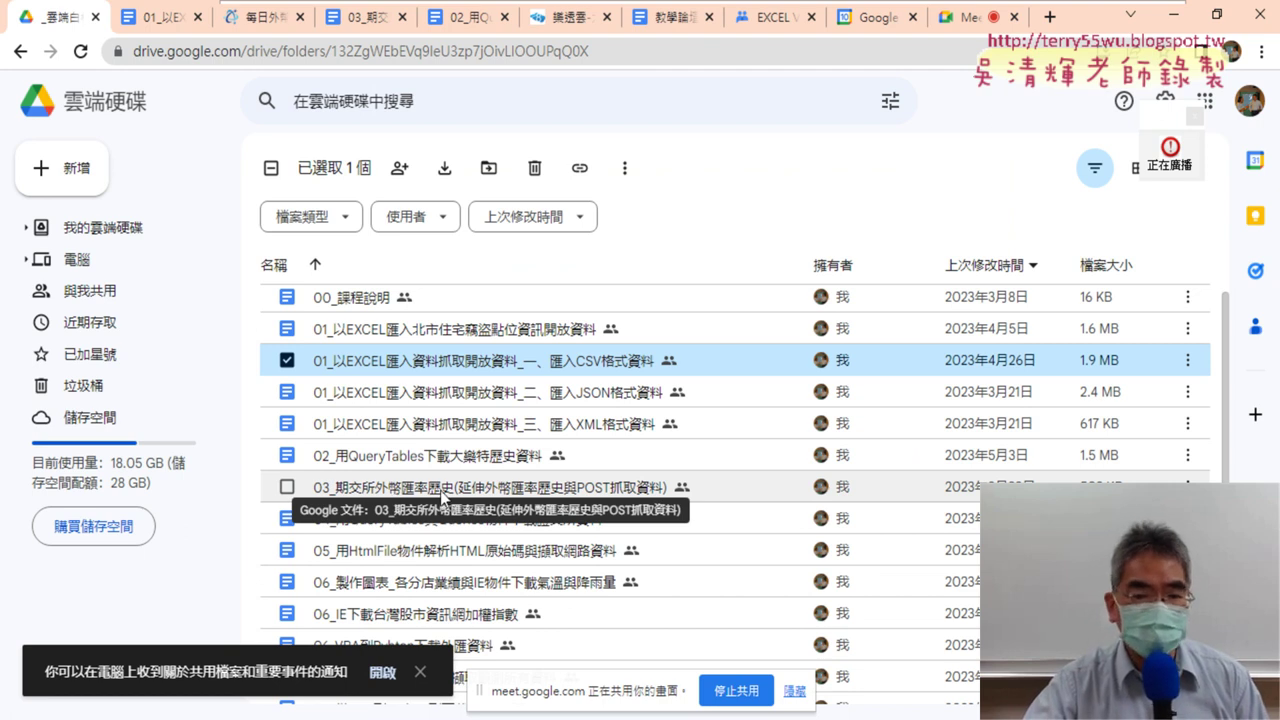
left_click(596, 494)
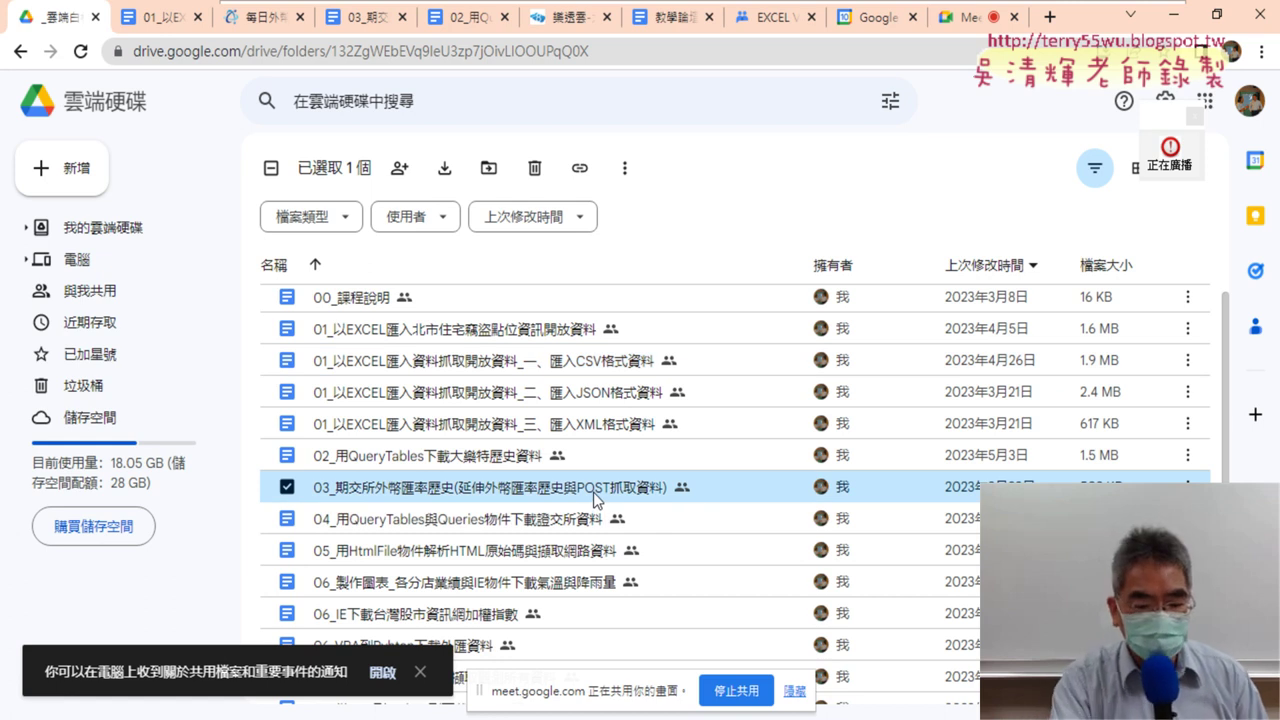
left_click(596, 493)
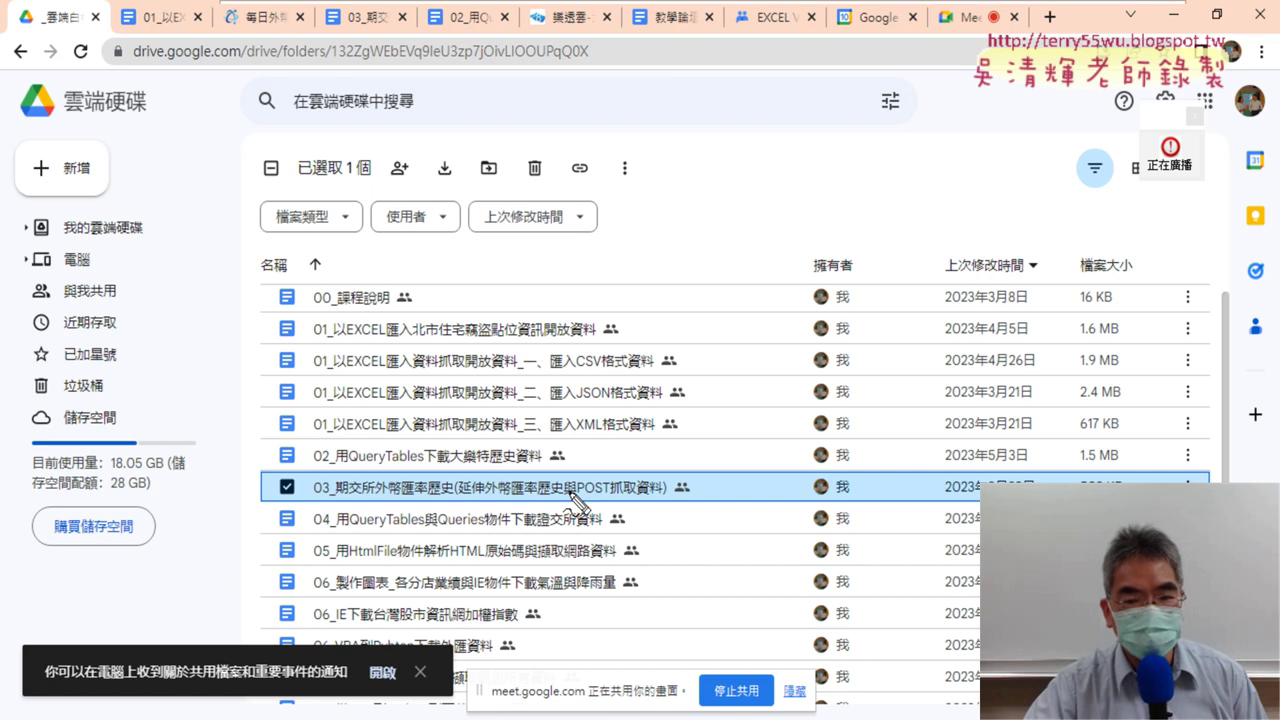
left_click_drag(586, 500, 607, 498)
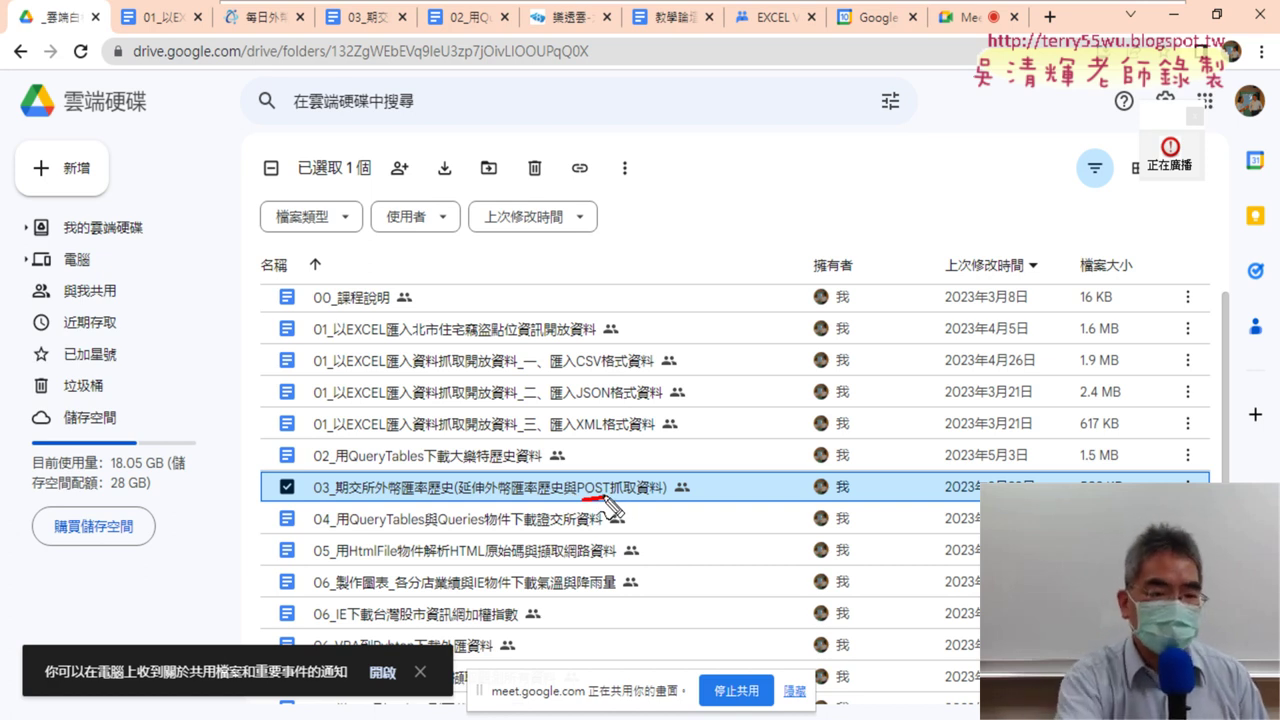
left_click_drag(478, 468, 535, 467)
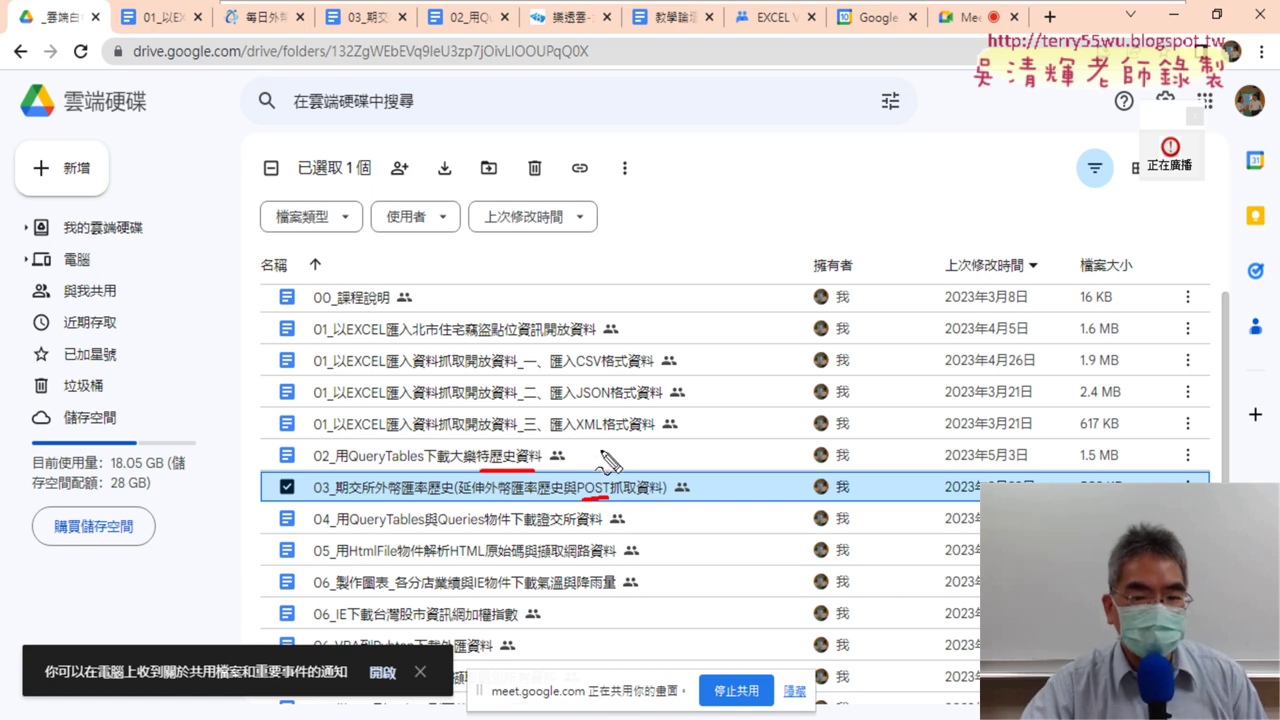
mouse_move(590, 445)
left_mouse_down()
mouse_move(601, 462)
mouse_move(624, 462)
mouse_move(628, 446)
mouse_move(586, 470)
left_mouse_up()
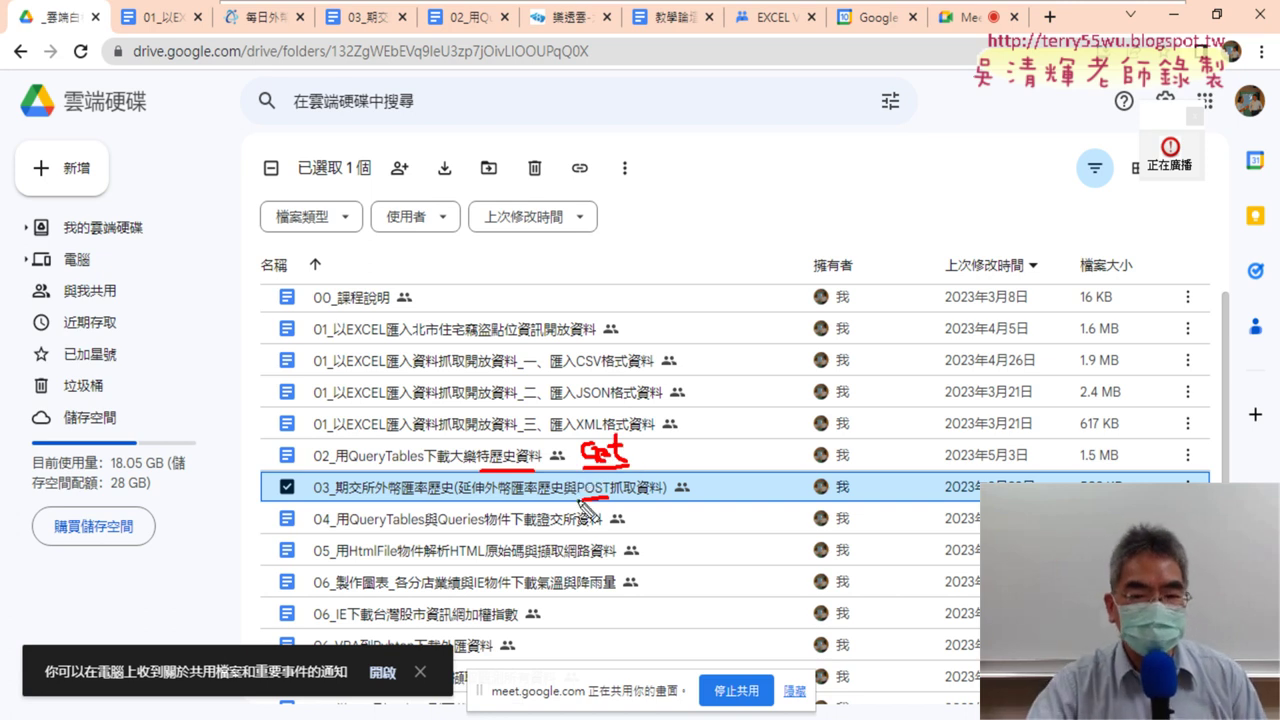
mouse_move(610, 476)
left_mouse_down()
mouse_move(612, 500)
mouse_move(590, 500)
left_mouse_up()
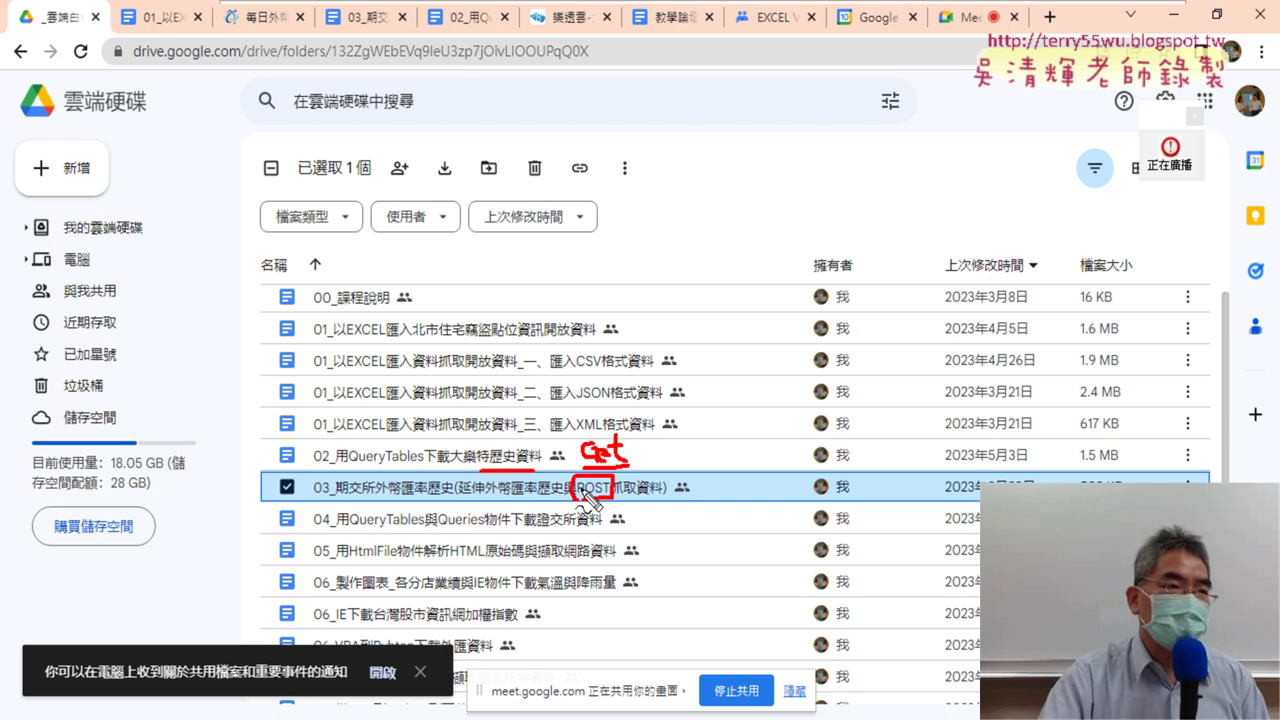
key("Escape")
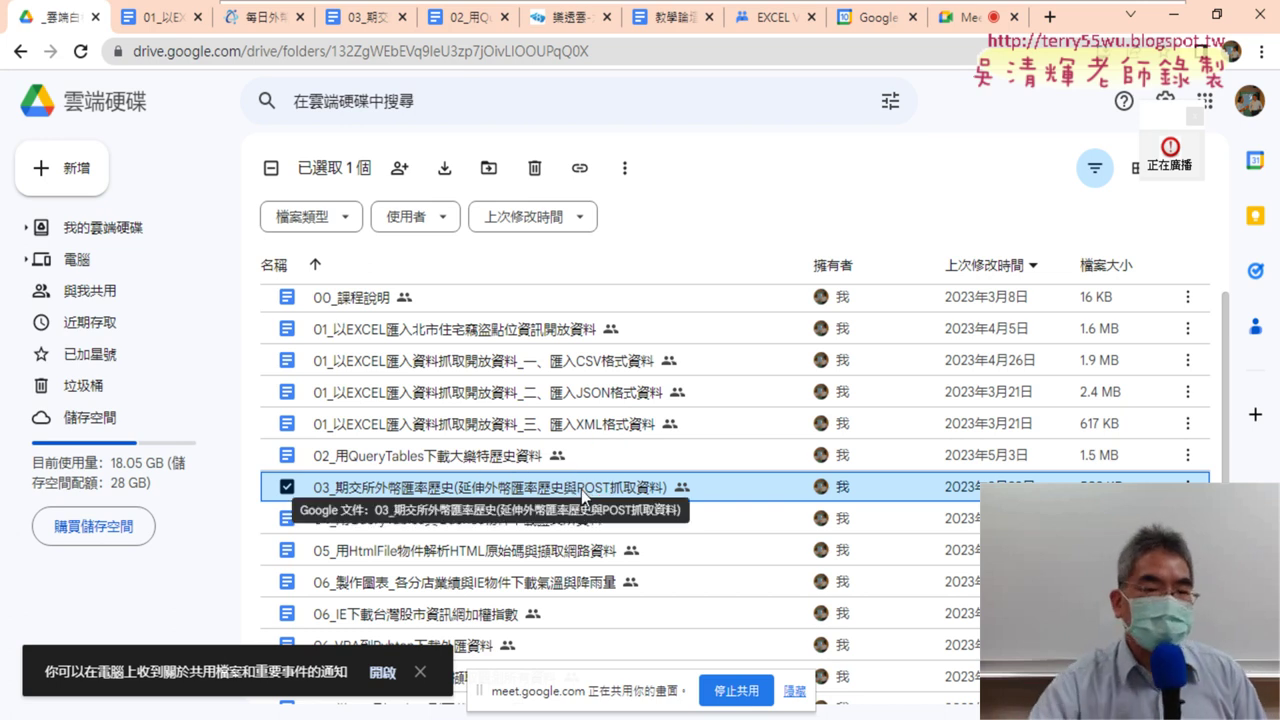
left_click(519, 463)
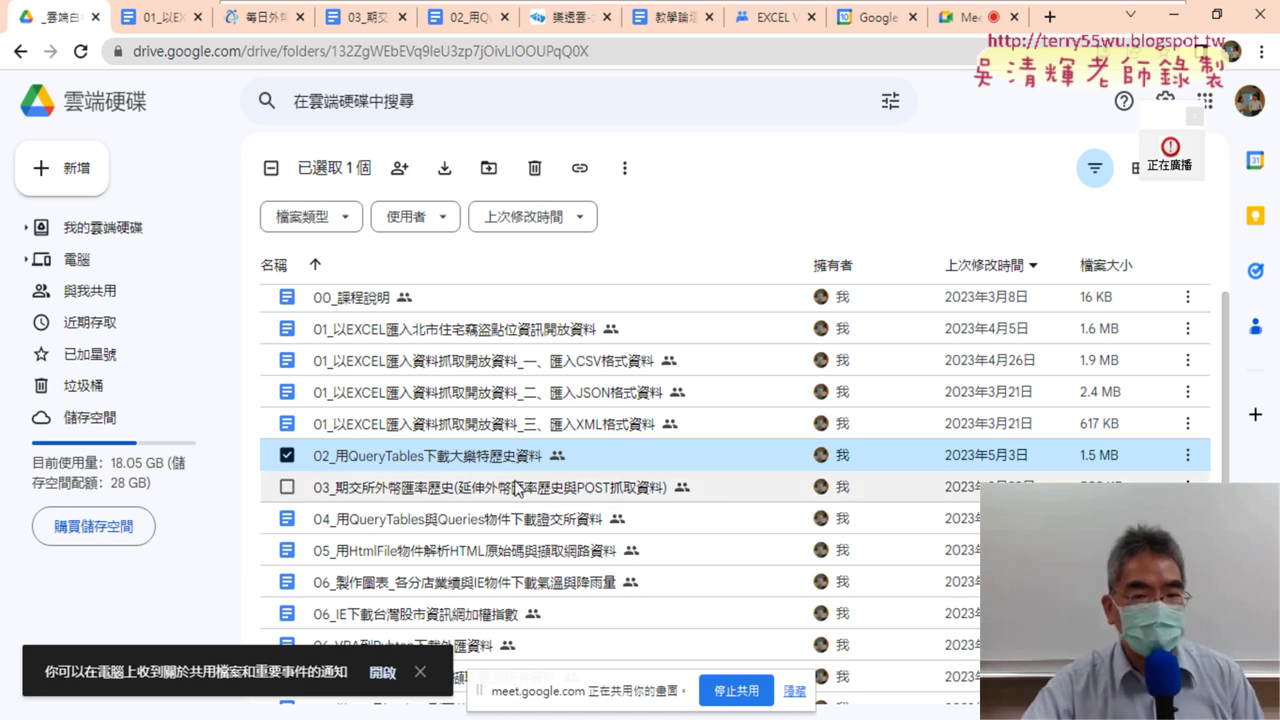
left_click(492, 488)
- Open the 03_期交所外幣匯率歷史 document and follow its TAIFEX exchange-rate query link
double_click(492, 487)
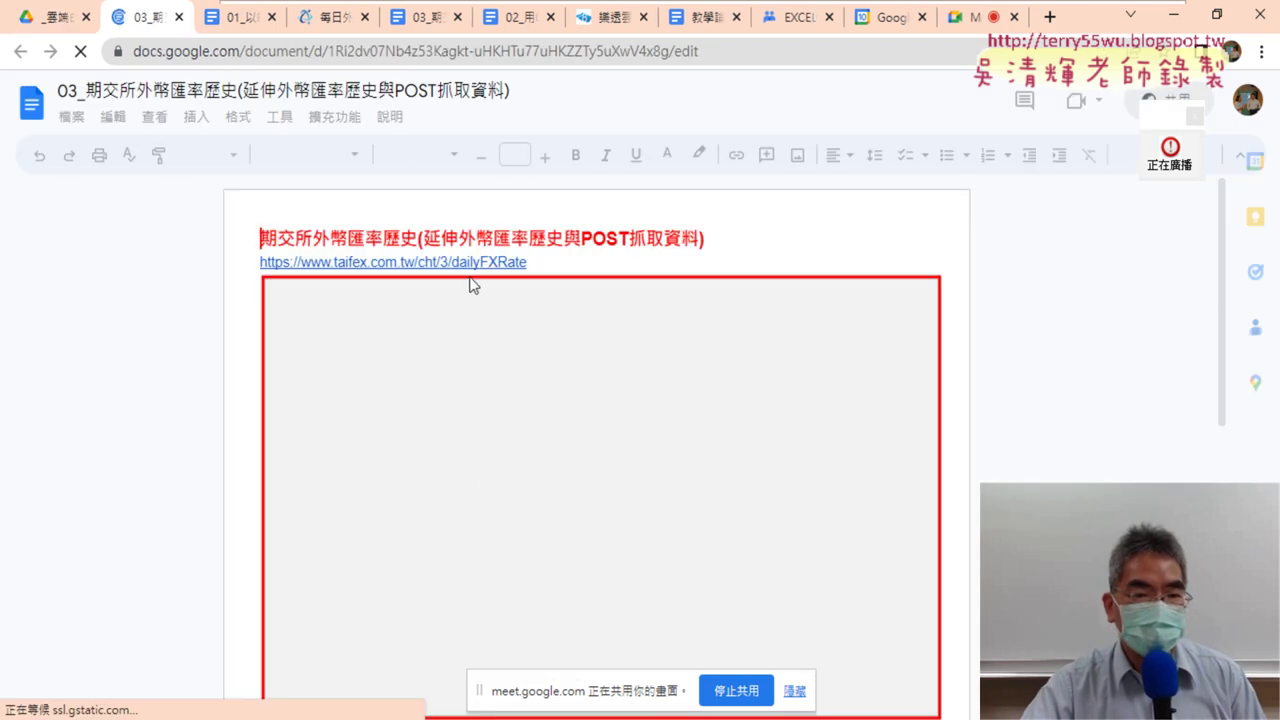
left_click(442, 262)
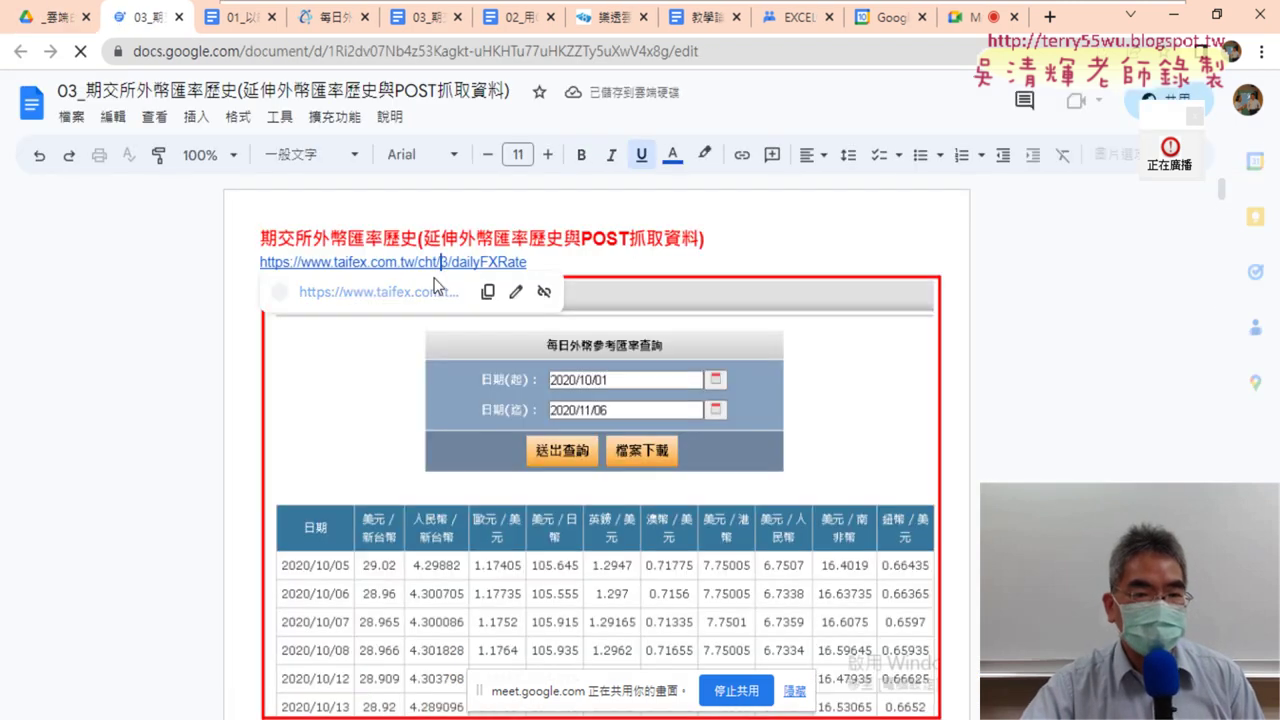
left_click(441, 296)
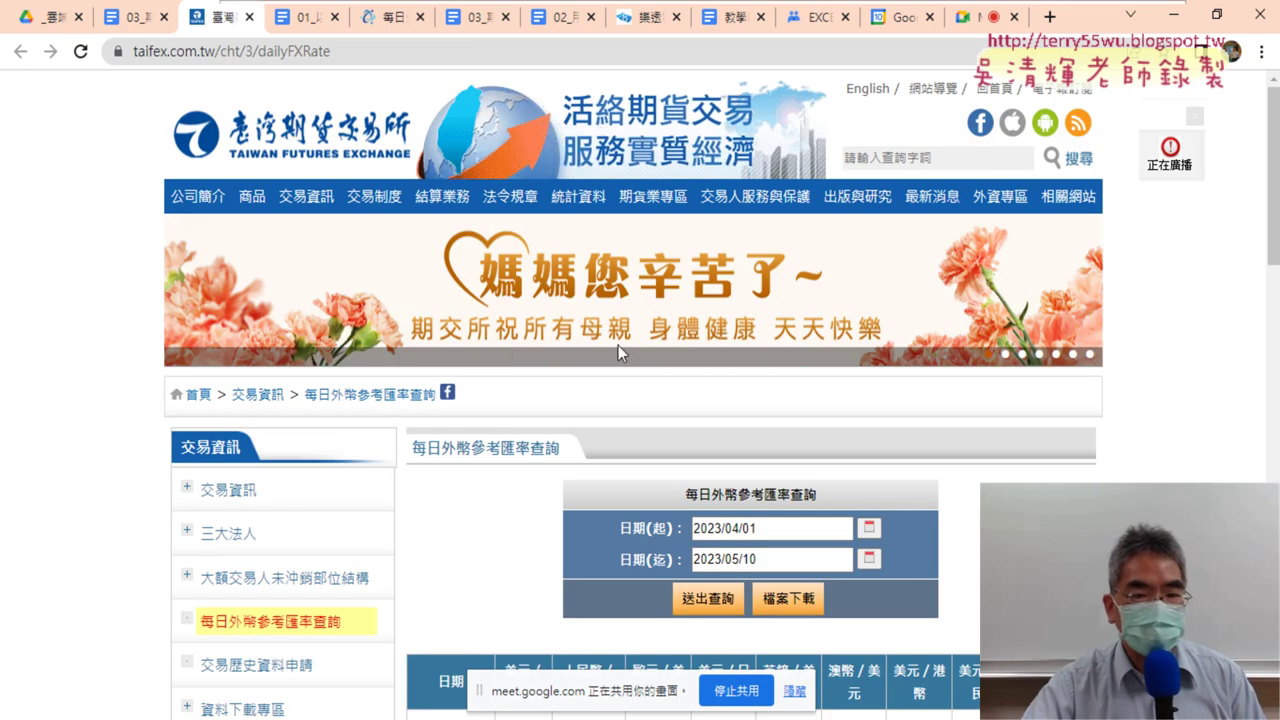
scroll(930, 443, "down", 3)
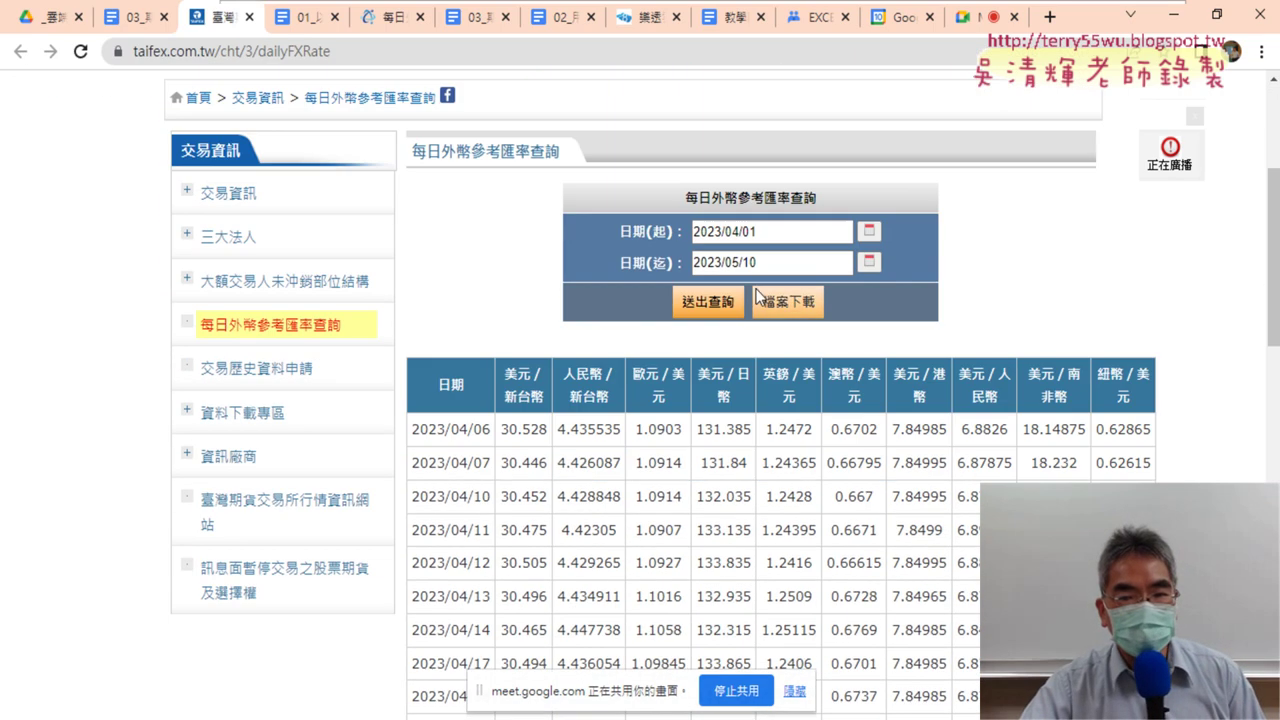
- Select the 2023/04/01 start and 2023/05/10 end dates, highlighting the start month digit 4
left_click(763, 233)
left_click(759, 264)
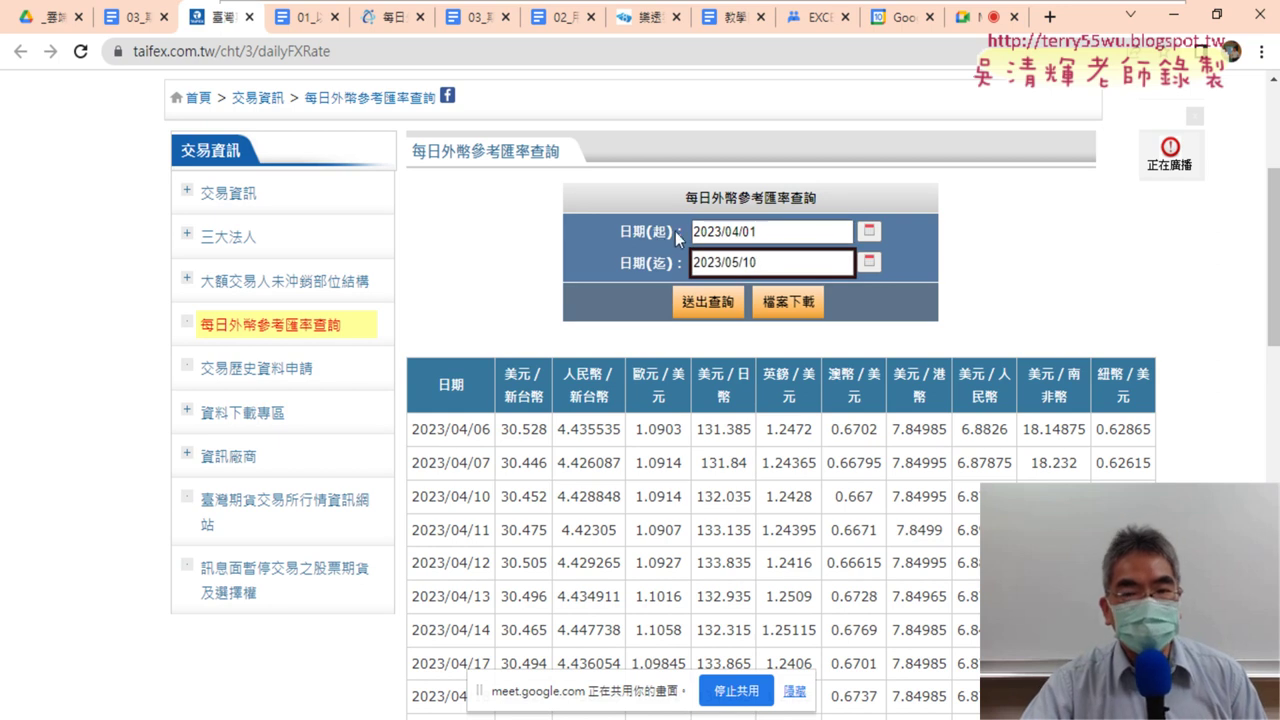
left_click_drag(778, 231, 672, 231)
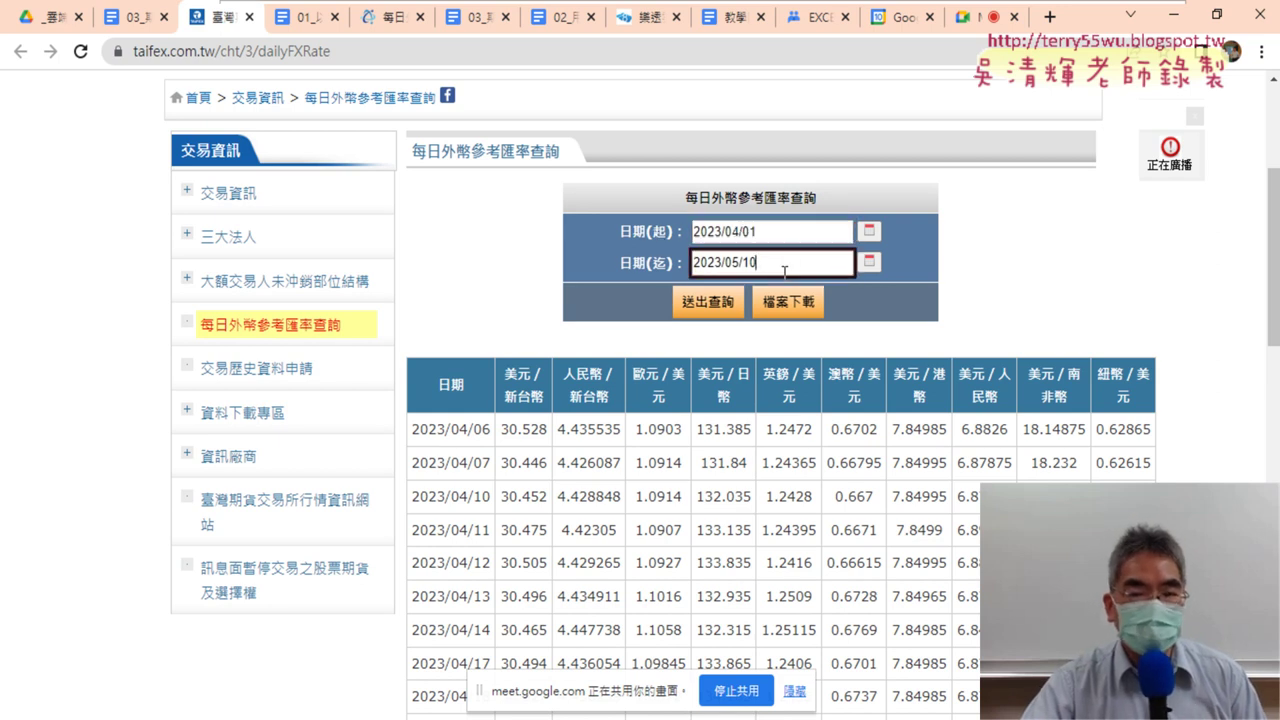
left_click_drag(778, 262, 672, 264)
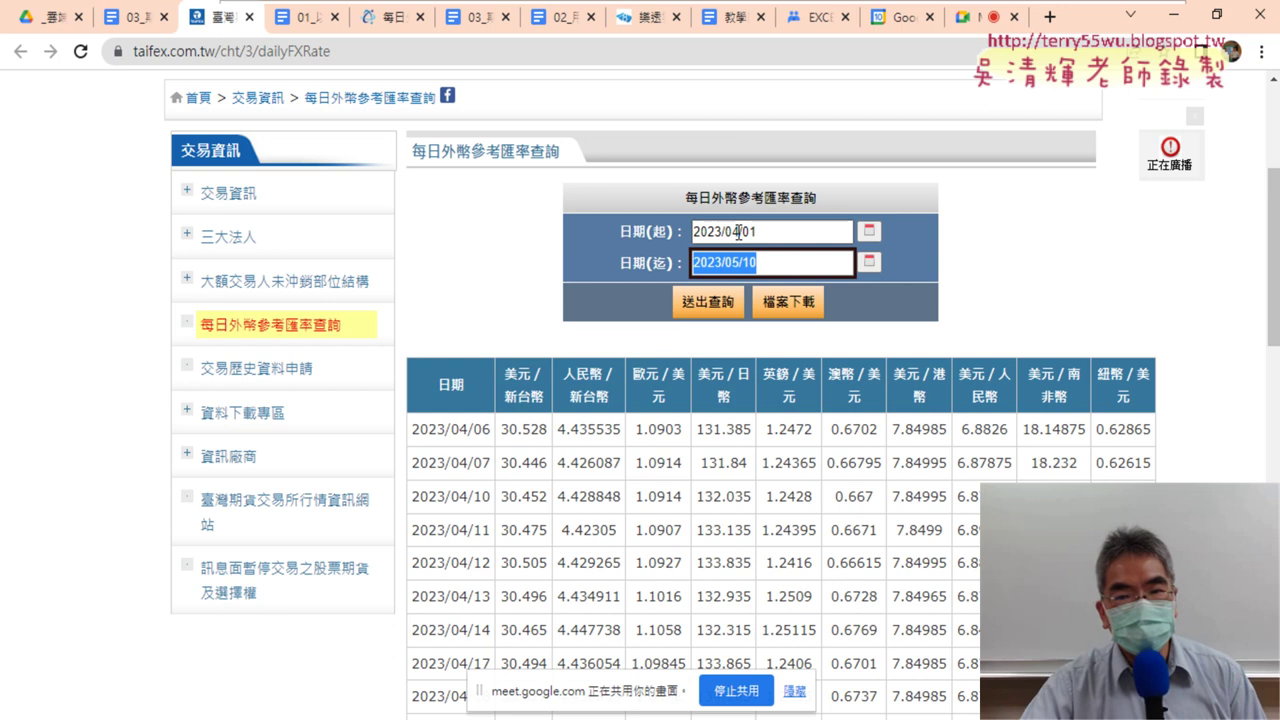
left_click(738, 231)
left_click_drag(739, 232, 733, 232)
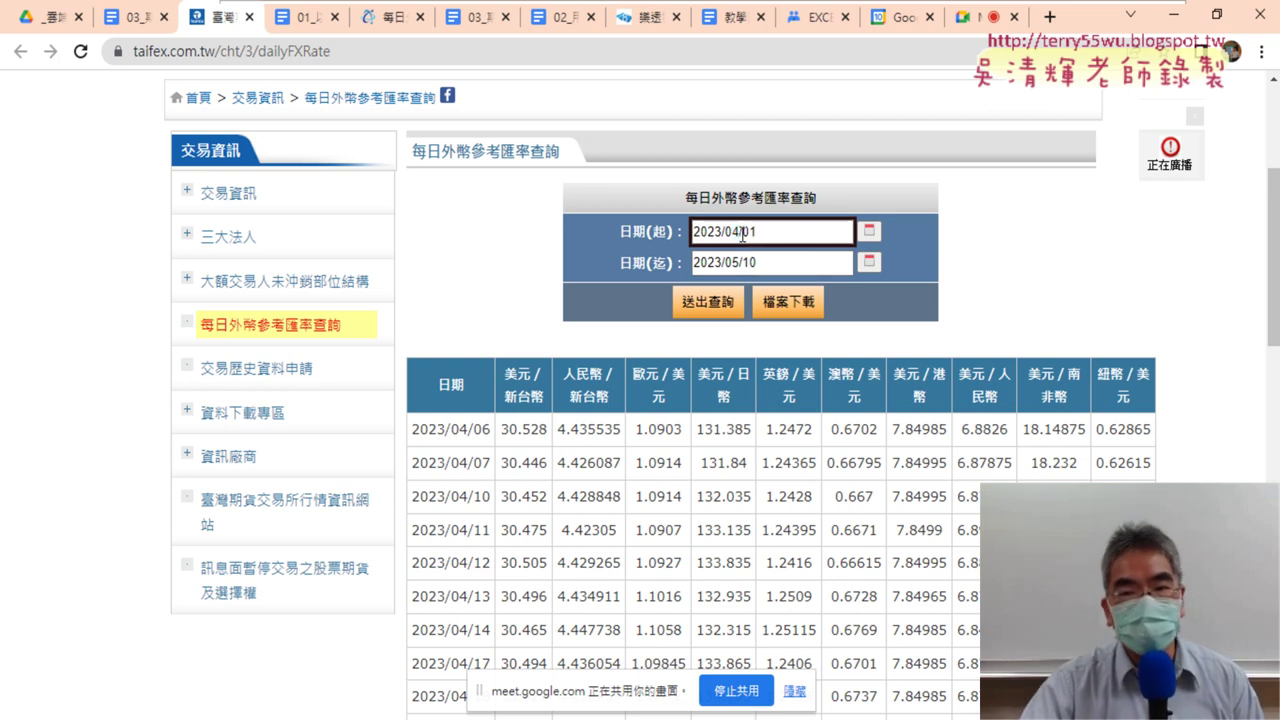
- Change the start date to 2023/01/01 and submit the query through 2023/05/10
left_click(870, 233)
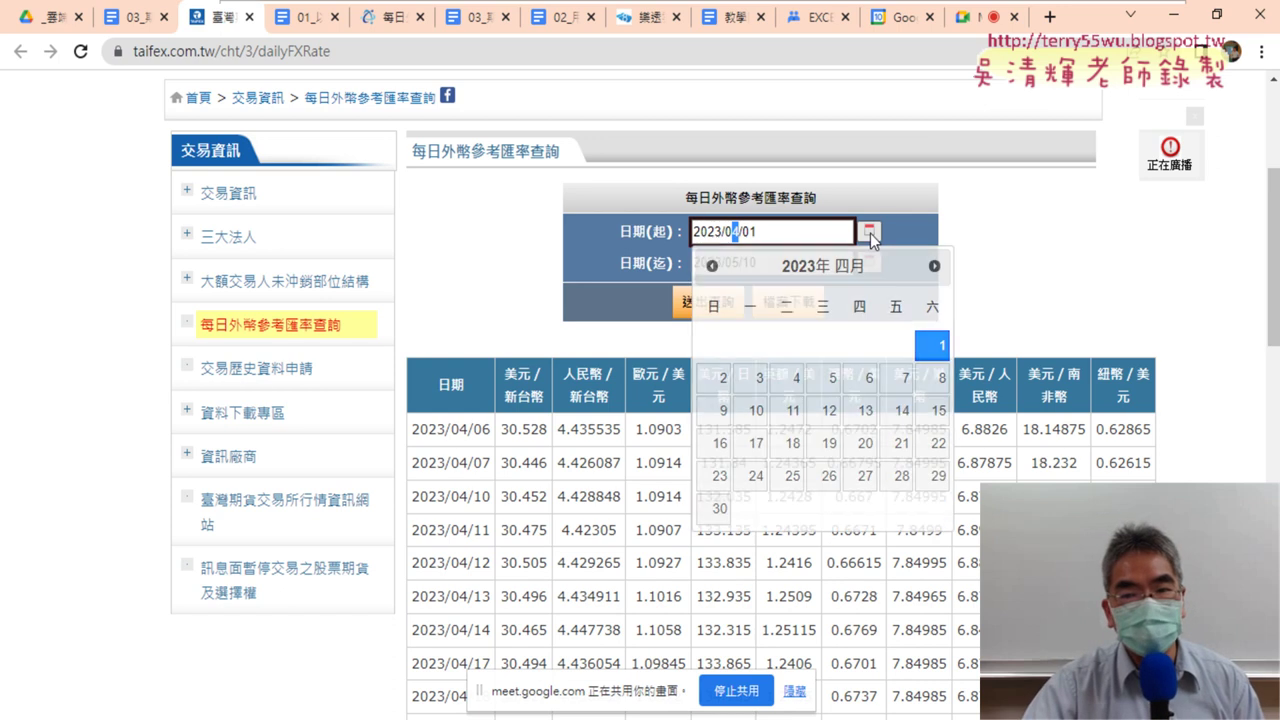
left_click(743, 232)
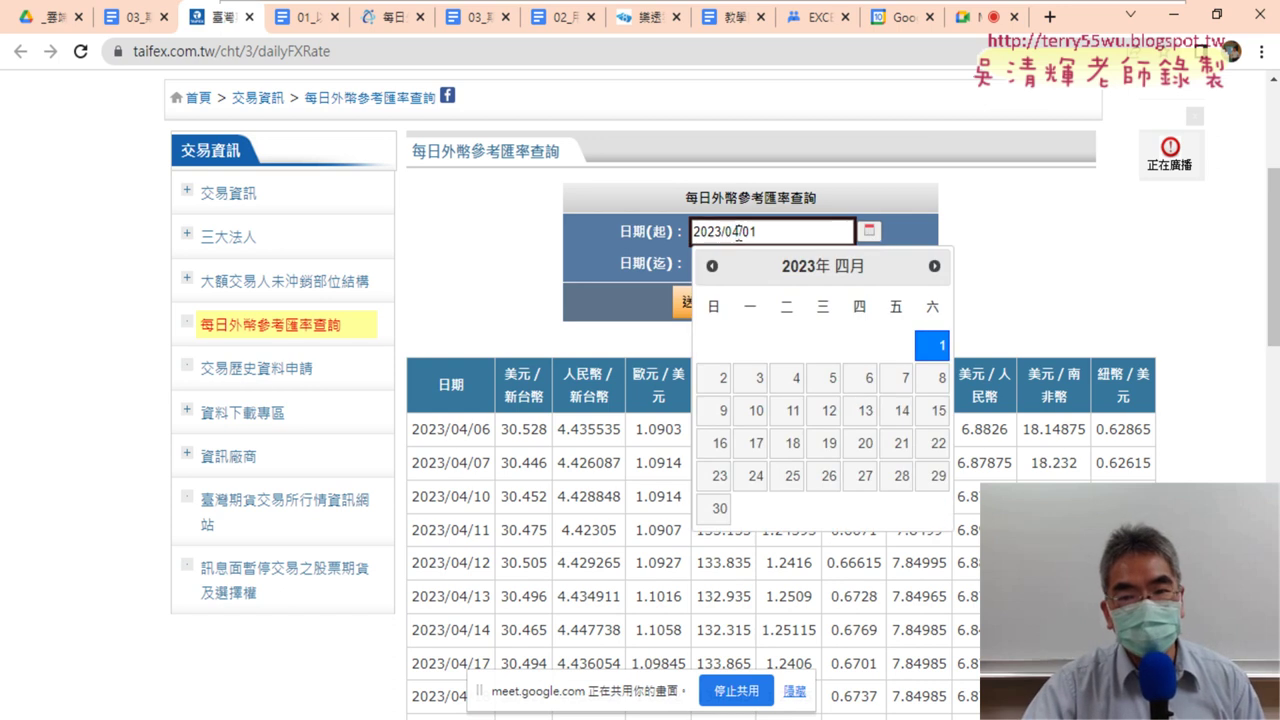
type("1")
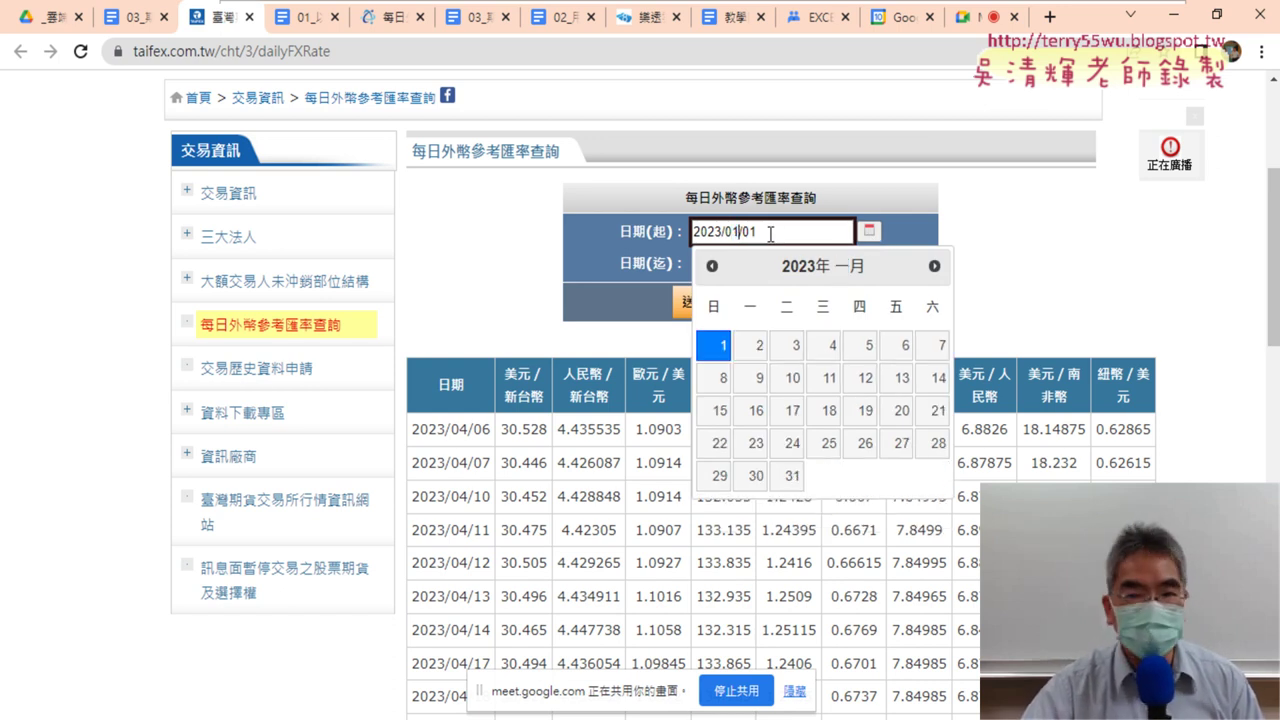
left_click(718, 345)
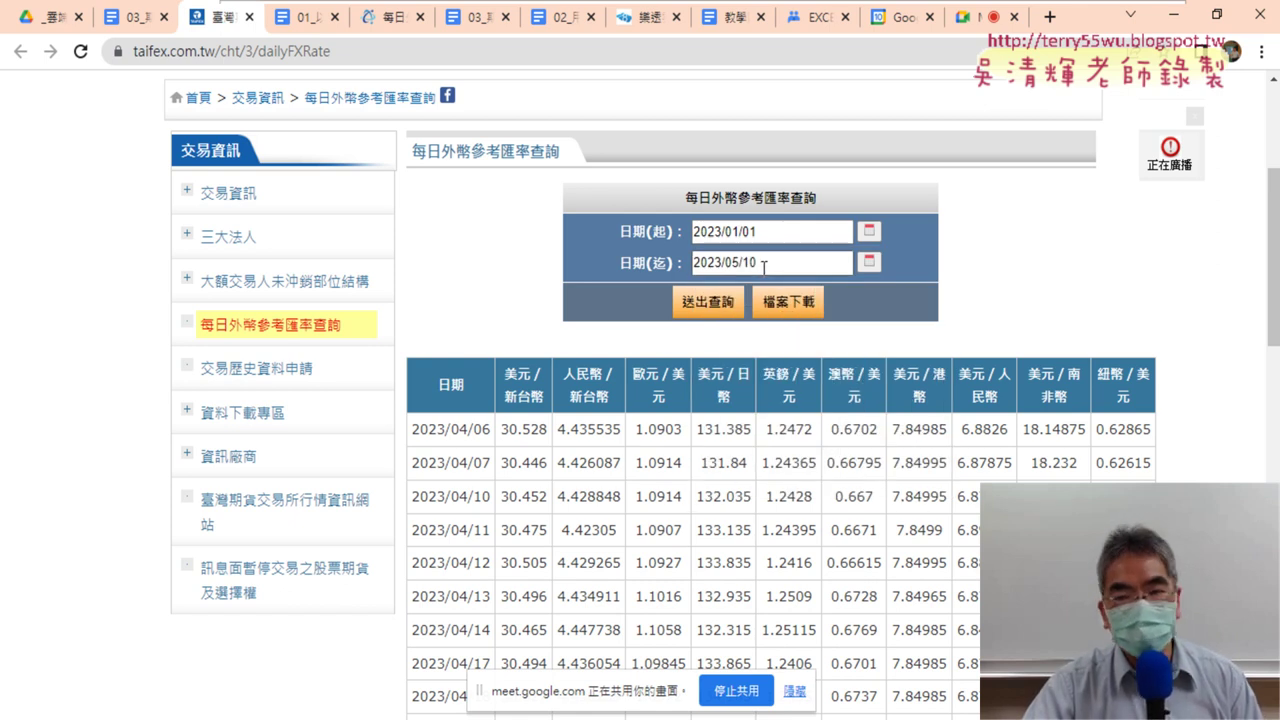
left_click(704, 305)
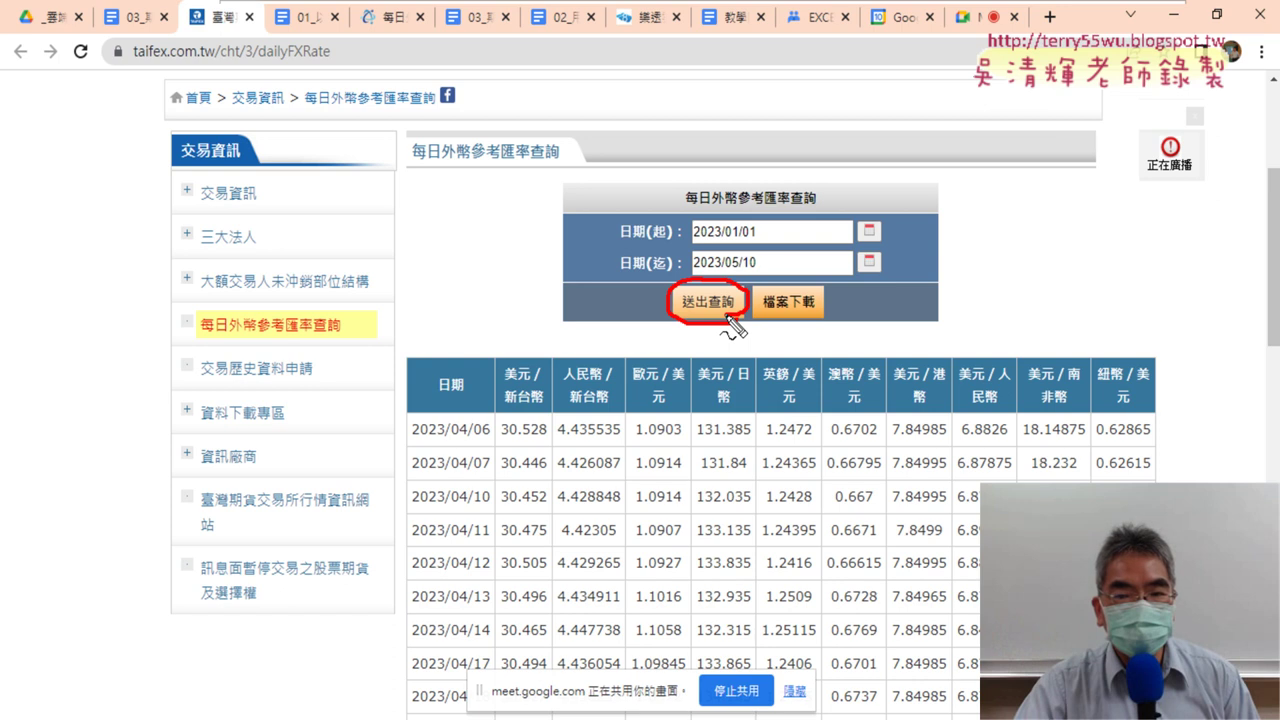
- Annotate the date fields and page address with pen marks, then clear them
mouse_move(731, 320)
left_mouse_down()
mouse_move(754, 270)
mouse_move(350, 63)
left_mouse_up()
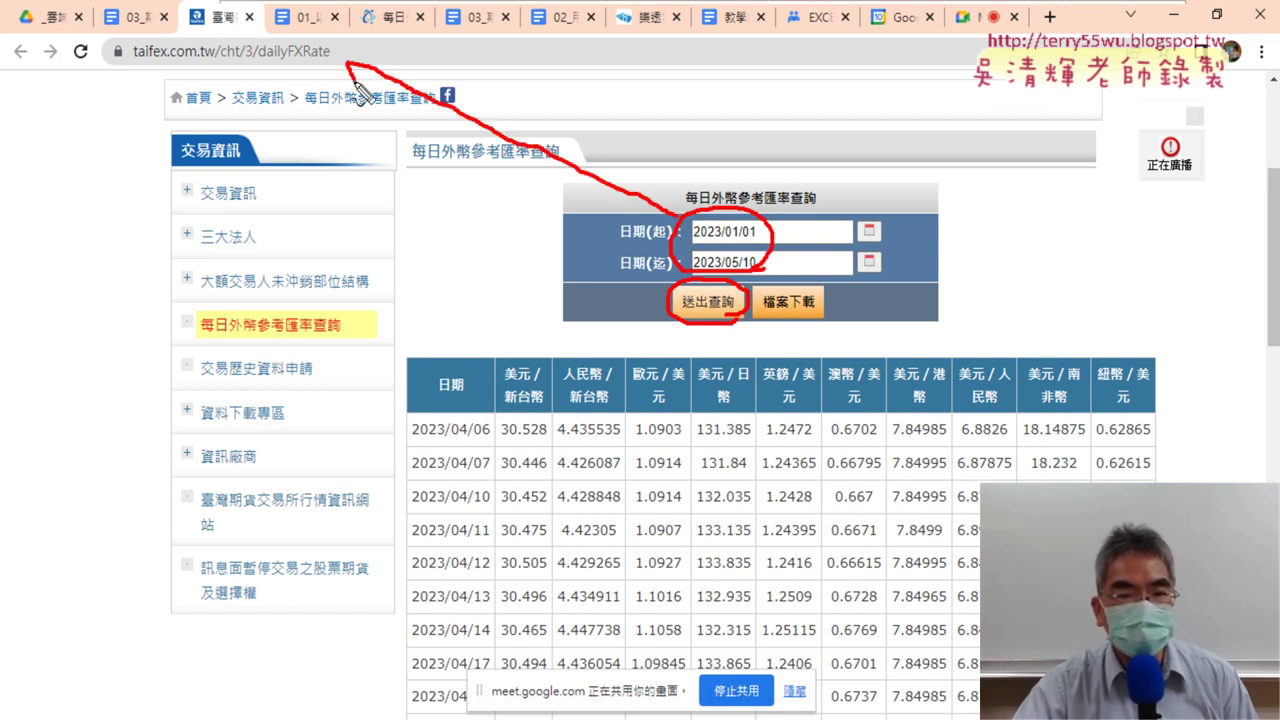
left_click_drag(350, 63, 390, 70)
left_click_drag(695, 238, 752, 236)
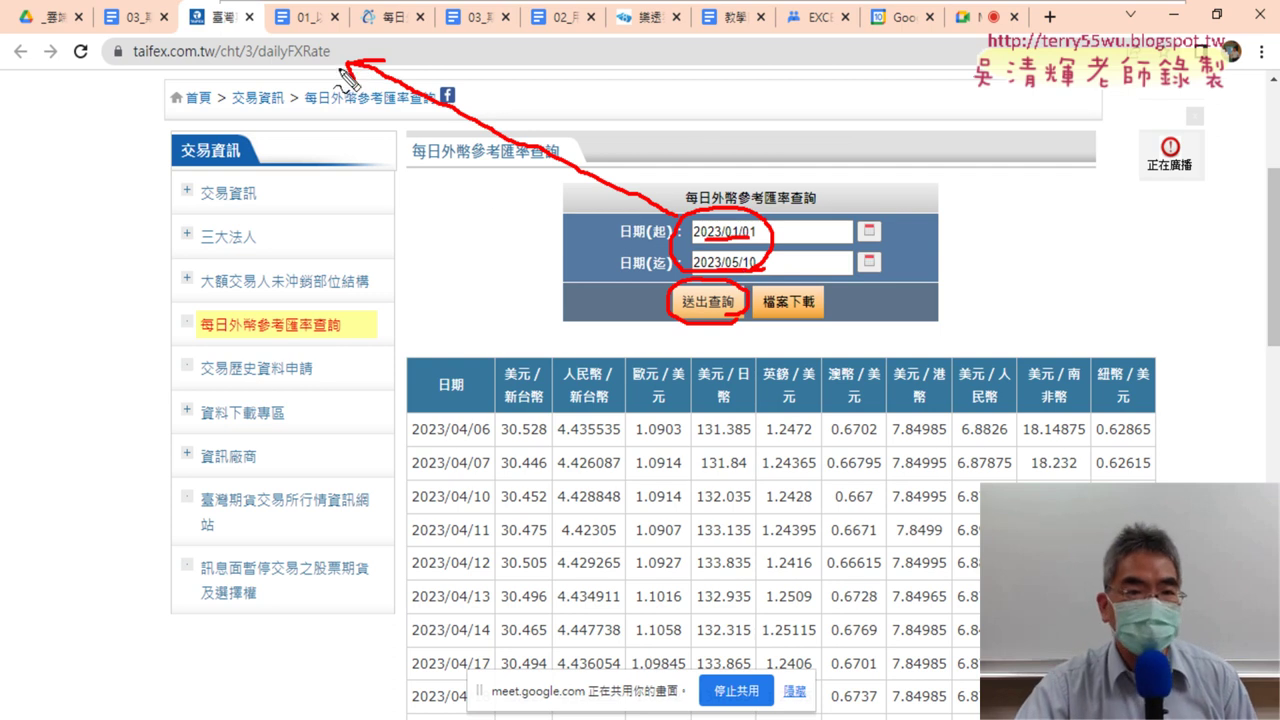
left_click_drag(340, 62, 326, 86)
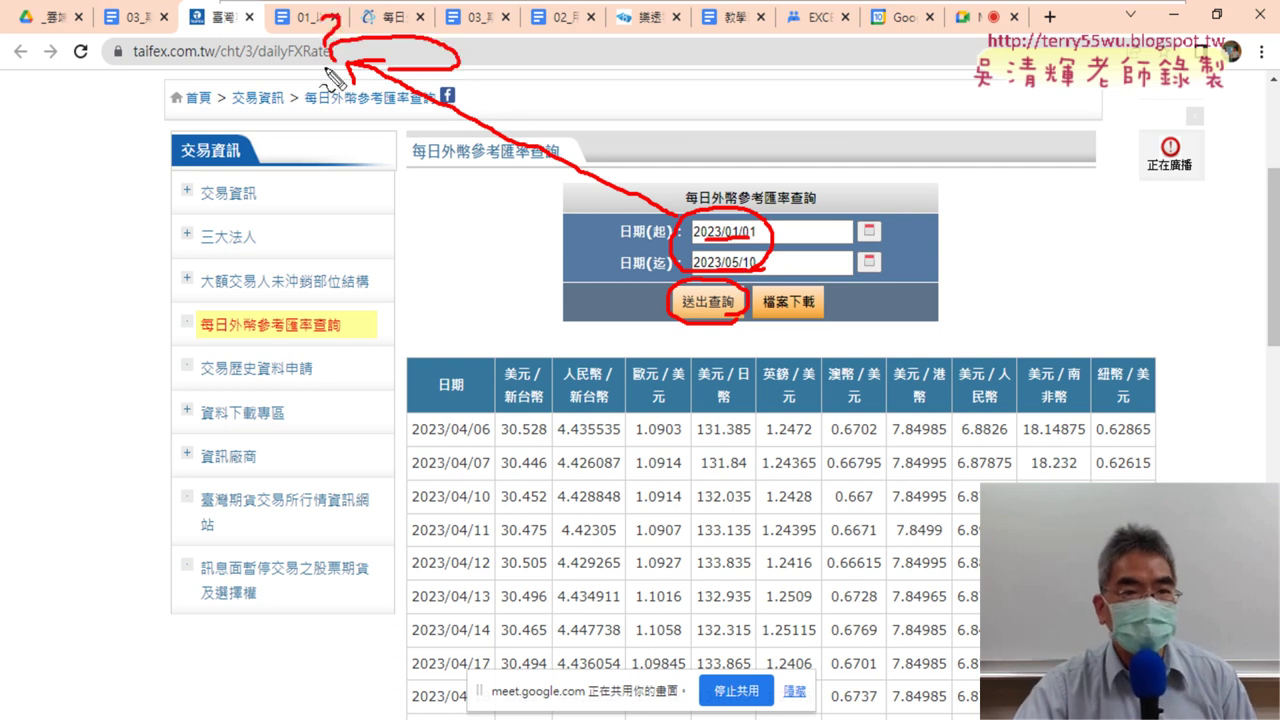
key("Escape")
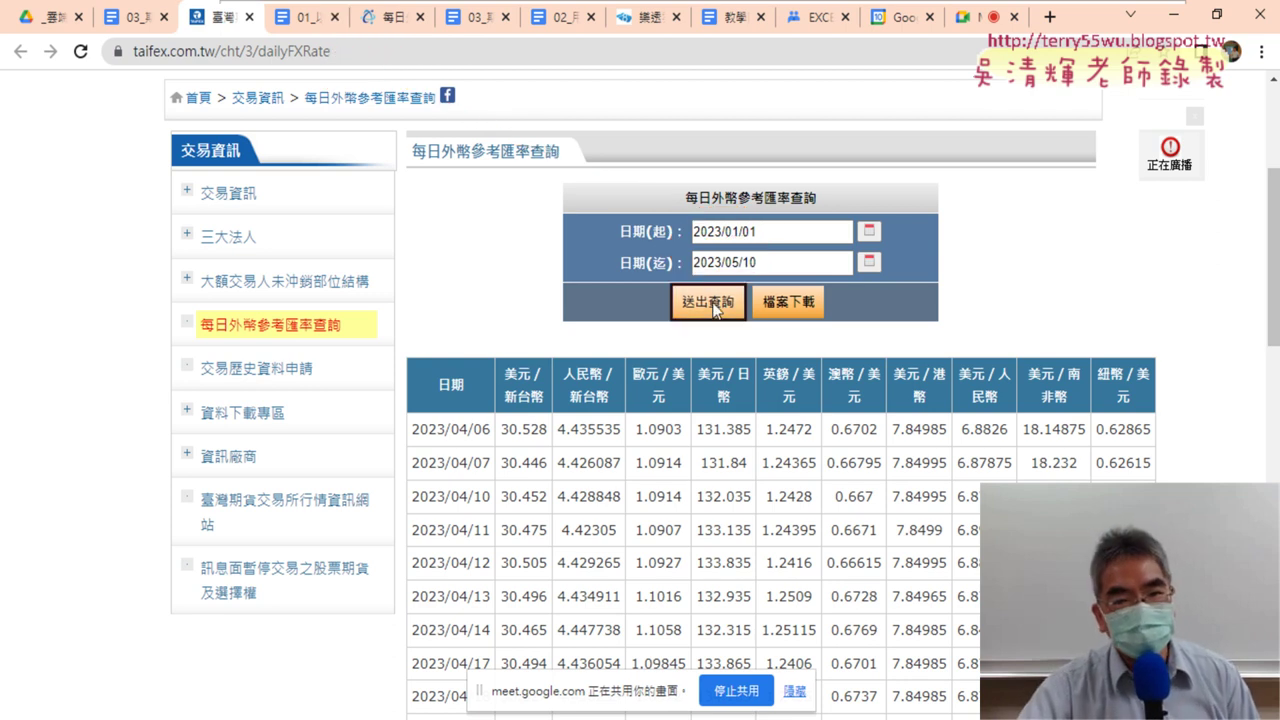
- Highlight the first result row (2023/01/03) and the last date 2023/05/10
scroll(648, 318, "down", 4)
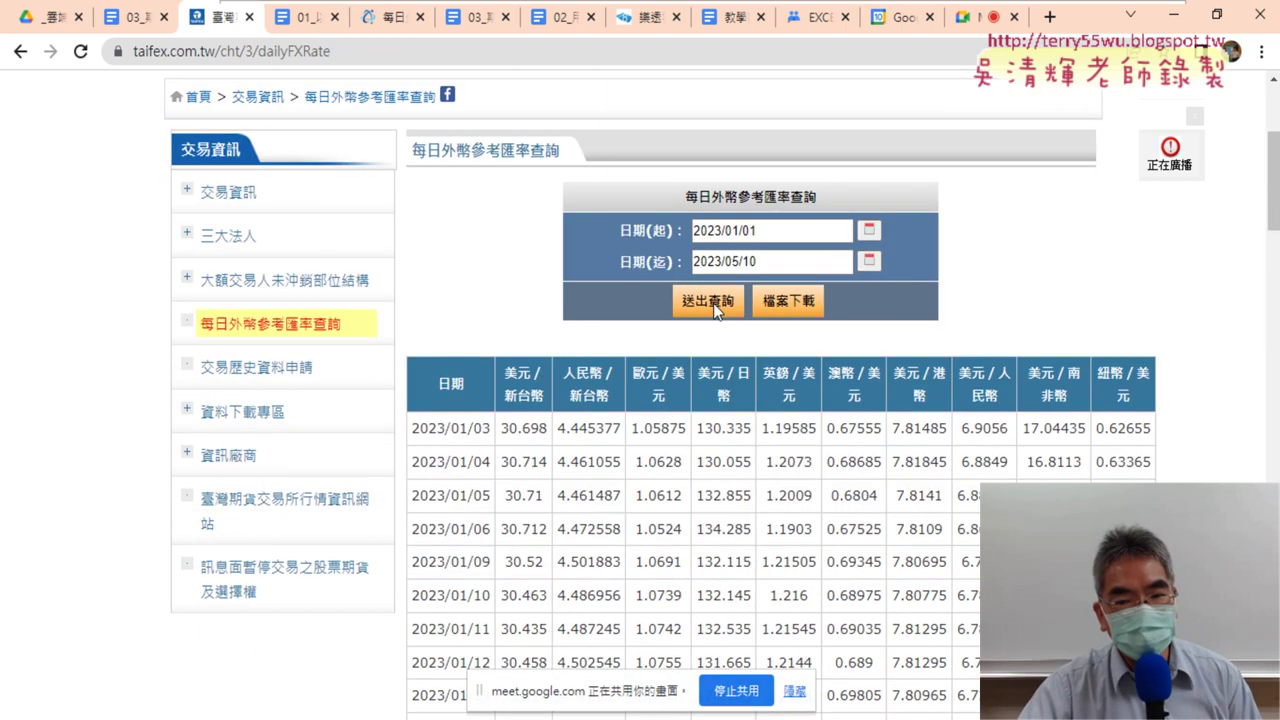
left_click_drag(411, 332, 505, 335)
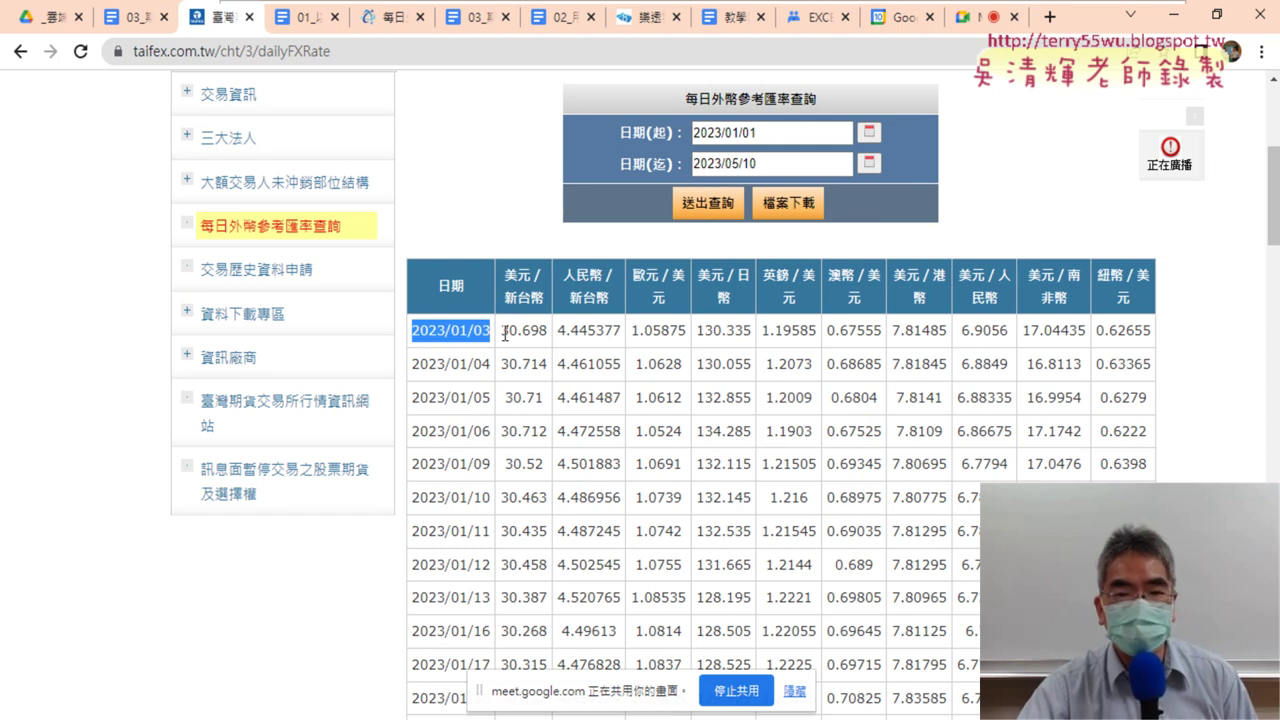
left_click_drag(505, 335, 1143, 332)
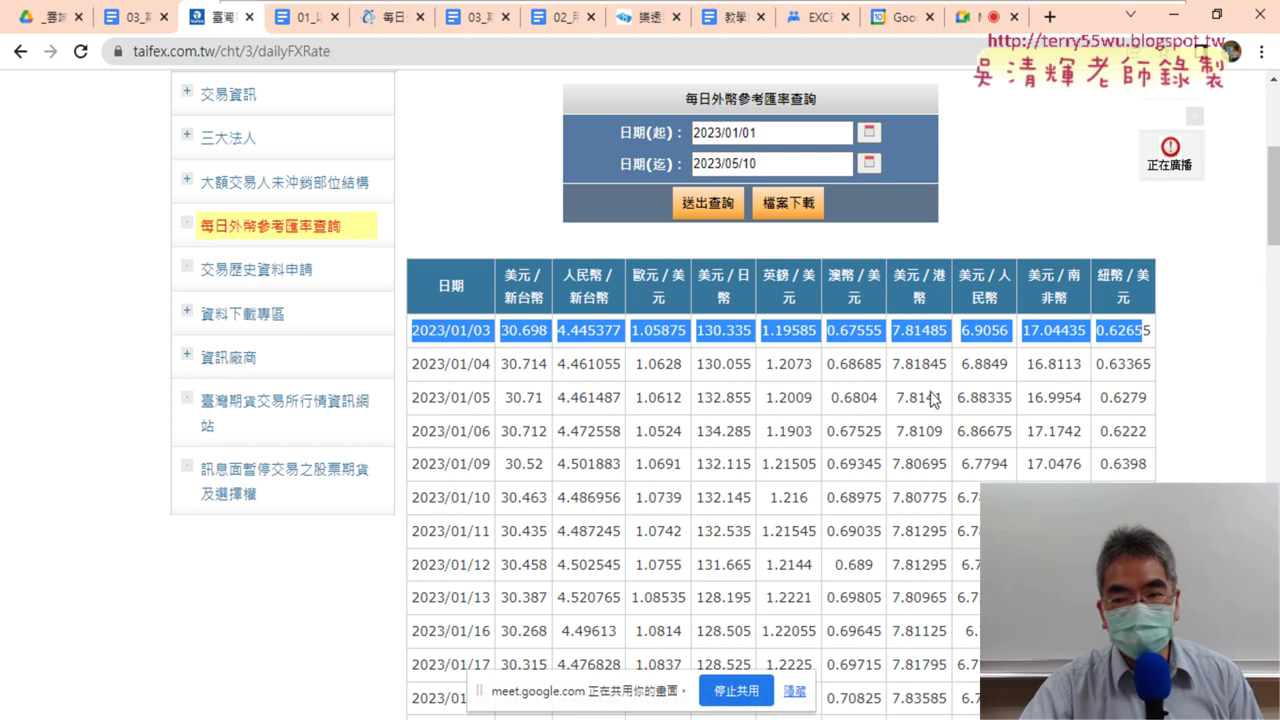
scroll(928, 395, "down", 15)
scroll(928, 395, "down", 15)
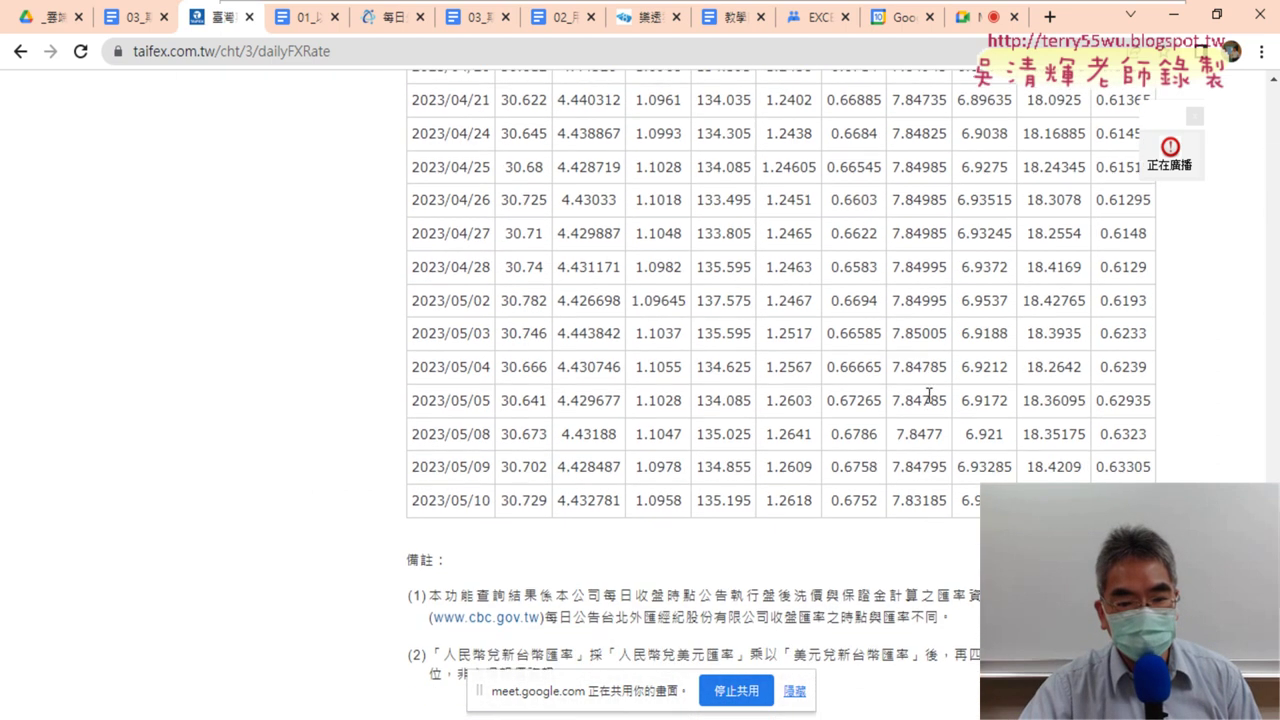
scroll(492, 426, "up", 2)
left_click_drag(417, 428, 607, 430)
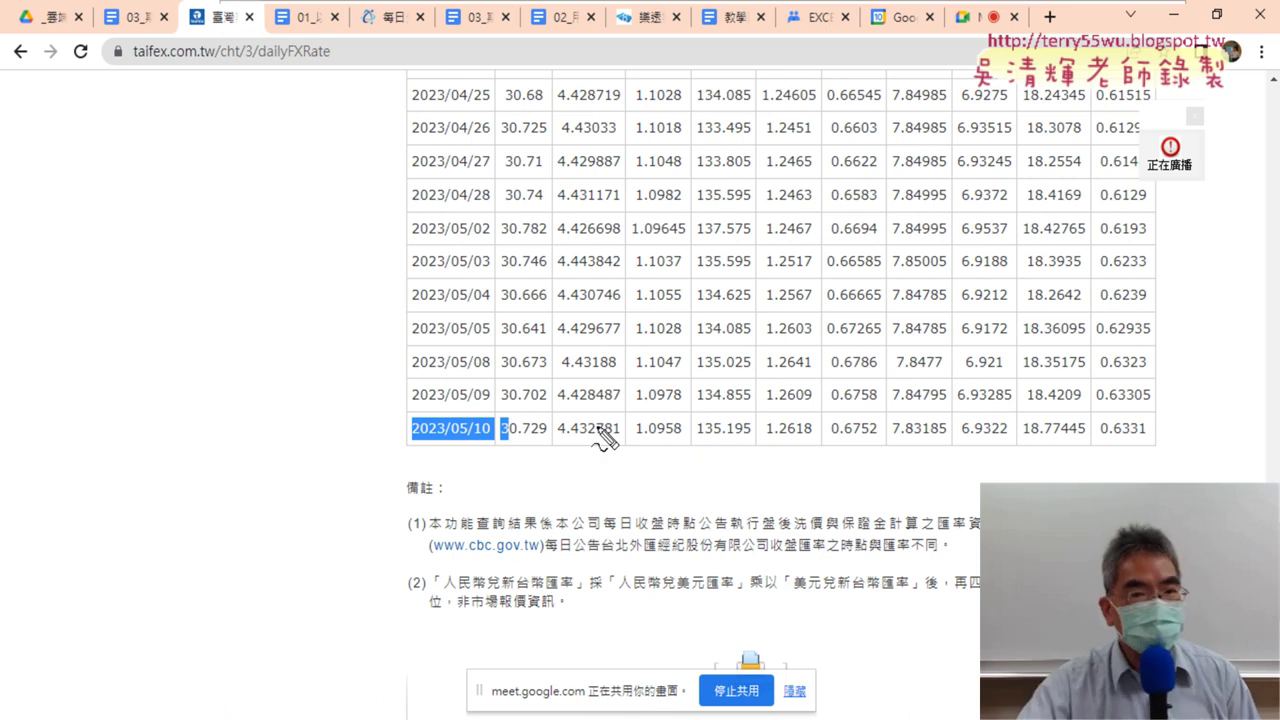
- Mark a question mark beside the unchanged dailyFXRate address and select the whole URL
mouse_move(334, 40)
left_mouse_down()
mouse_move(350, 44)
mouse_move(342, 74)
left_mouse_up()
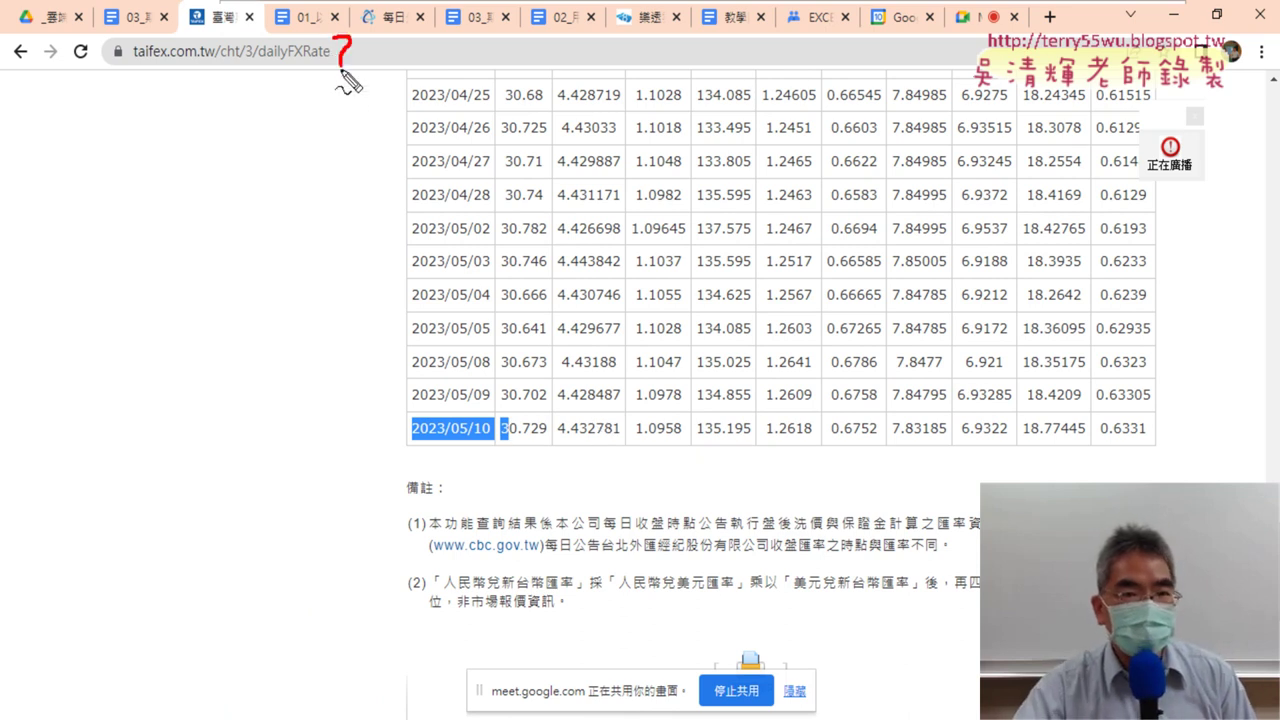
left_click(341, 86)
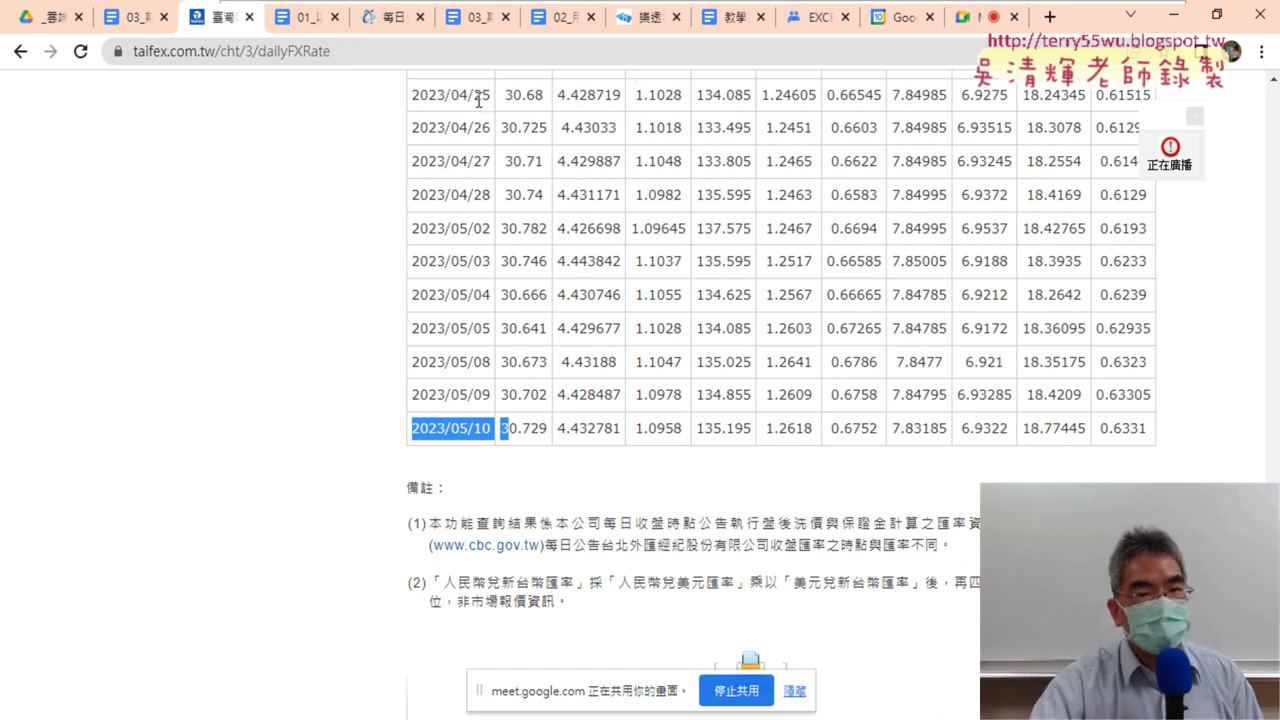
scroll(480, 252, "up", 1)
scroll(480, 252, "up", 8)
scroll(480, 252, "up", 8)
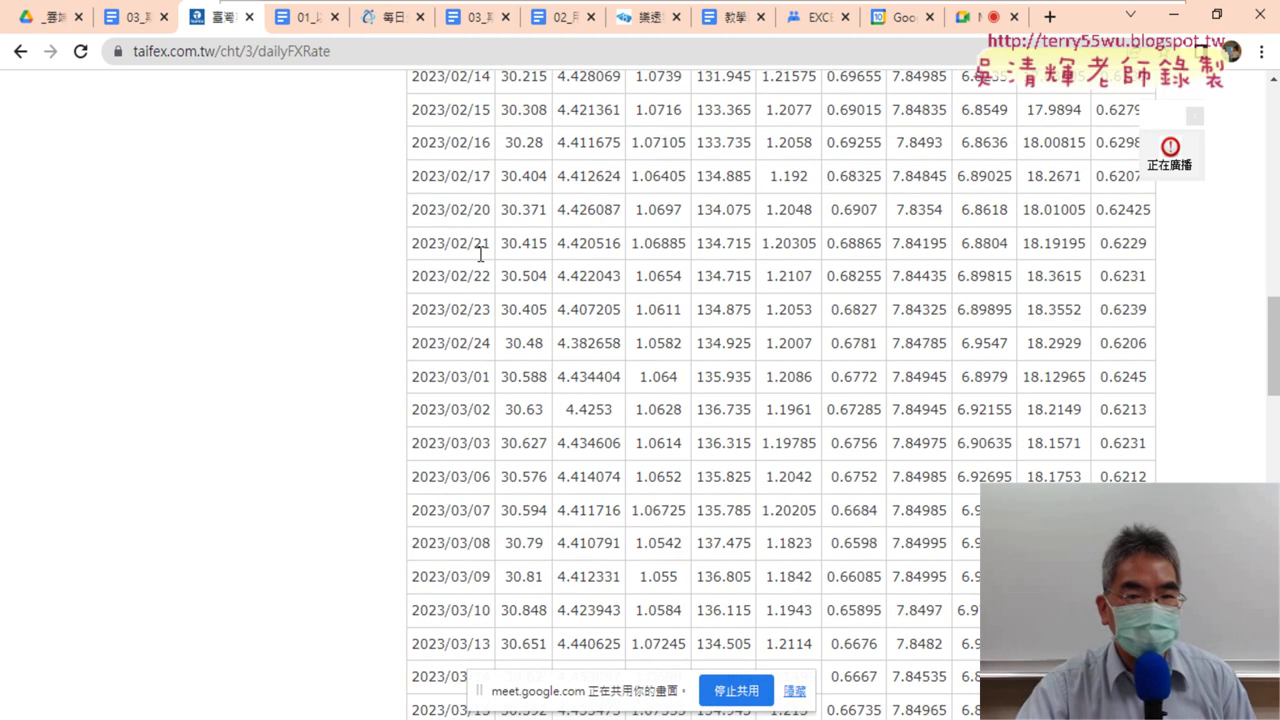
scroll(480, 253, "up", 9)
scroll(480, 253, "up", 4)
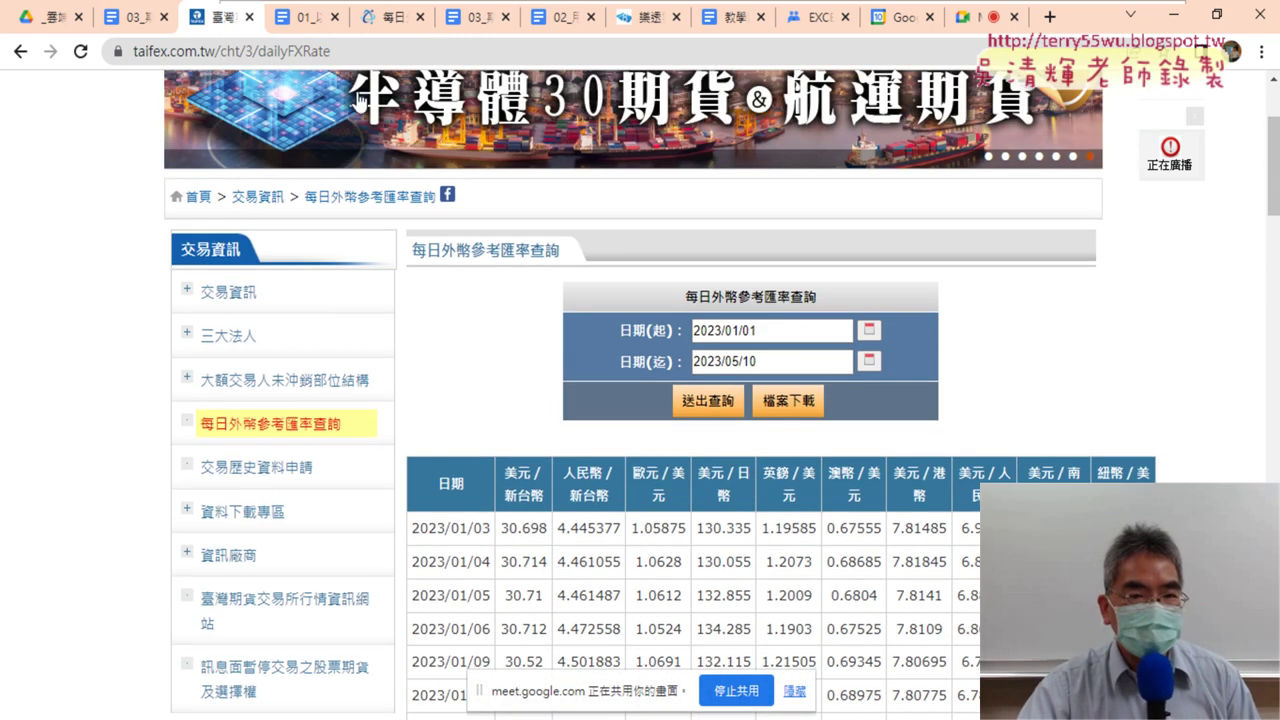
left_click(355, 50)
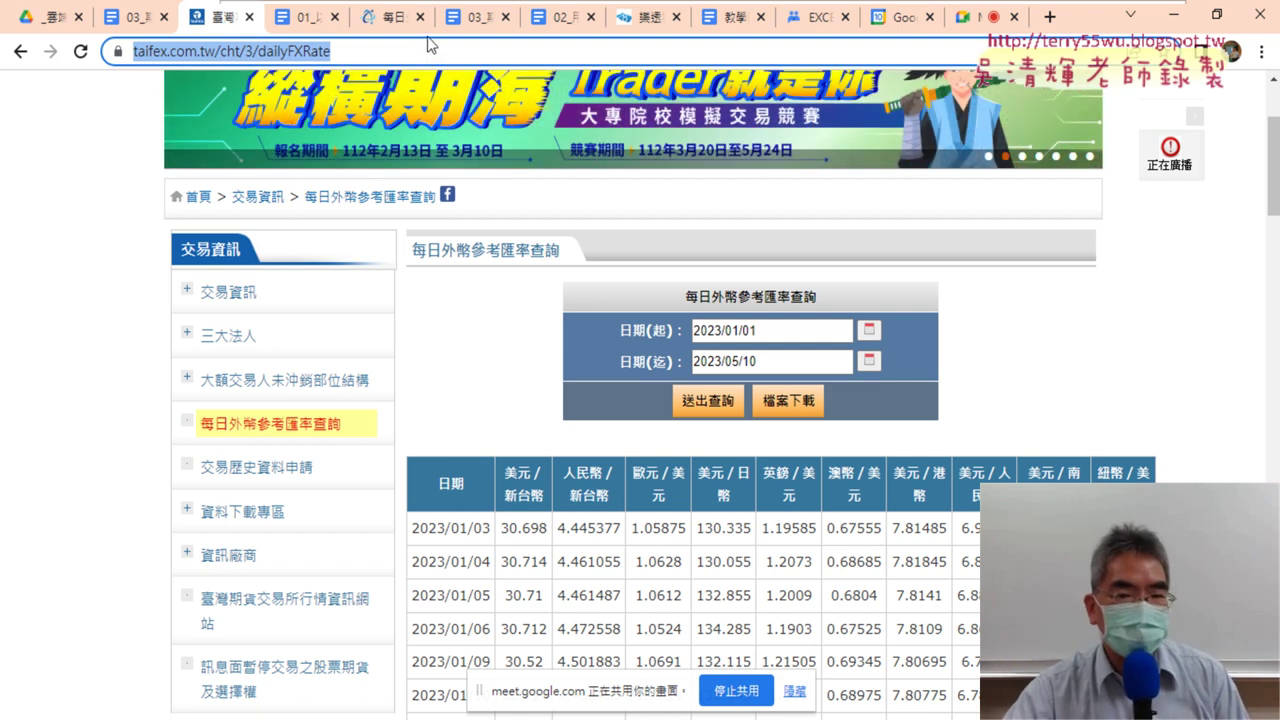
- Inspect the page to reveal the uForm form posting to dailyFXRate, then return to Google Drive
right_click(477, 311)
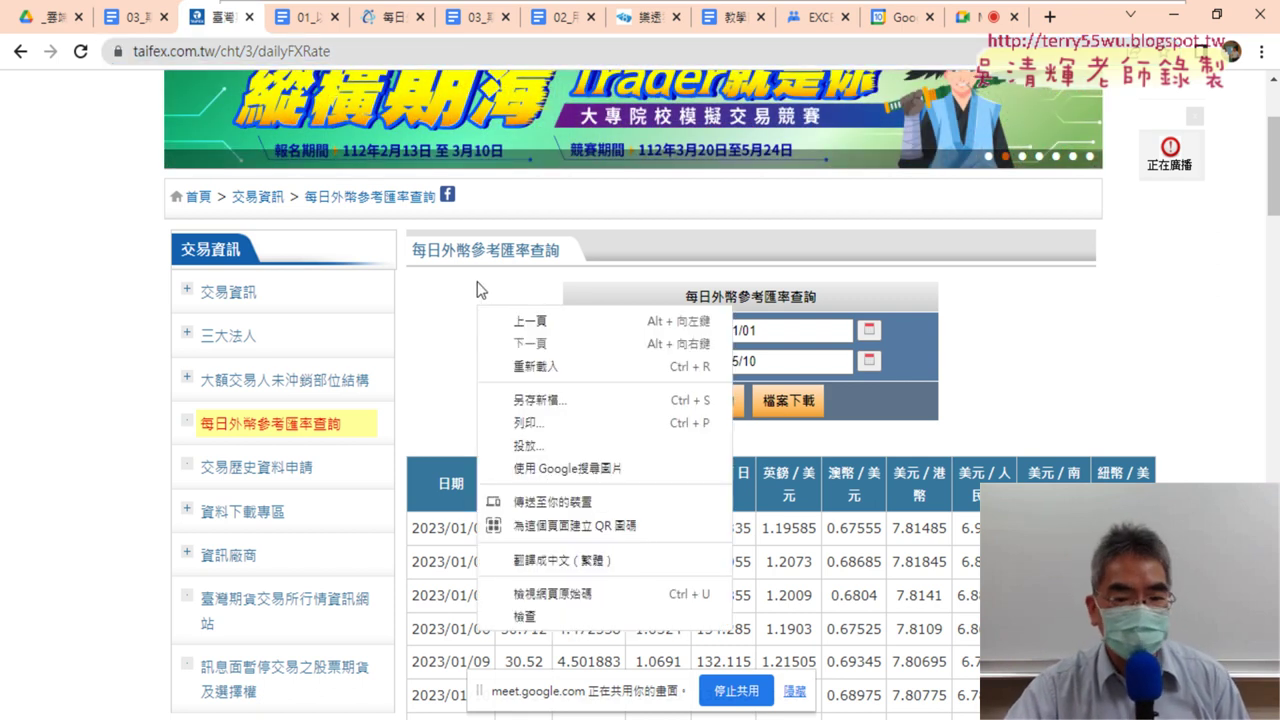
left_click(546, 620)
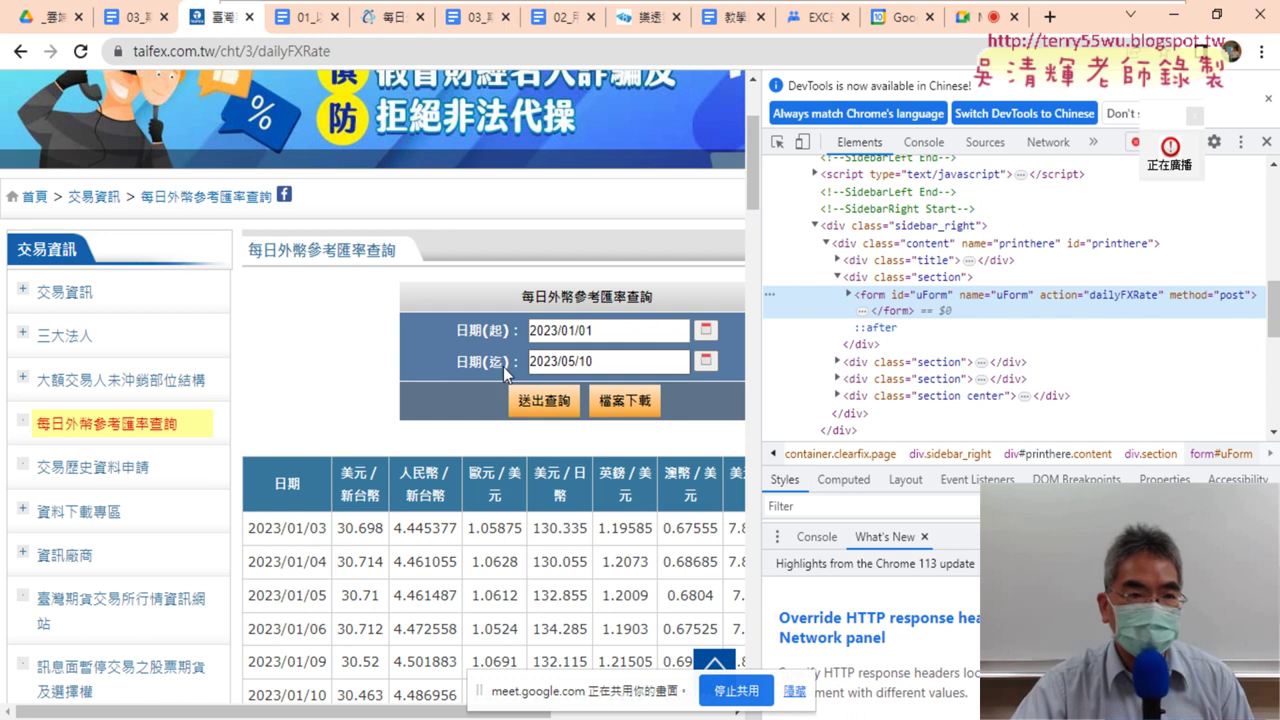
left_click(40, 18)
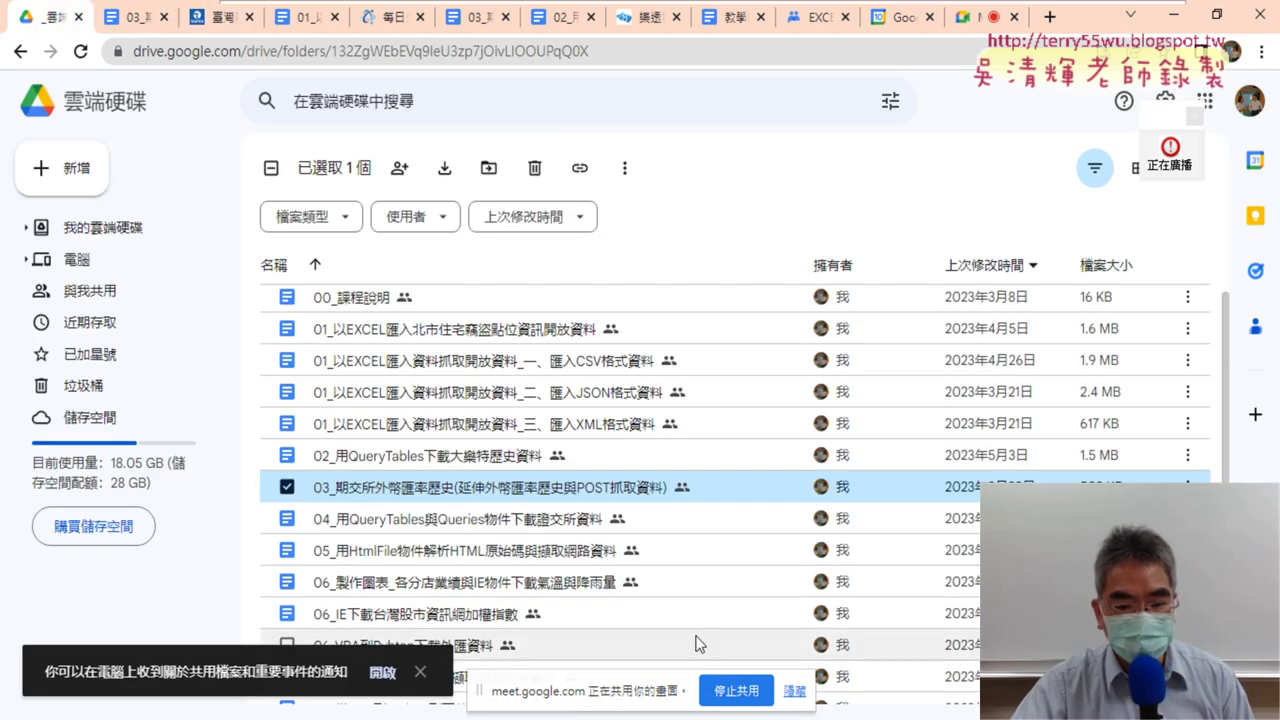
left_click(532, 716)
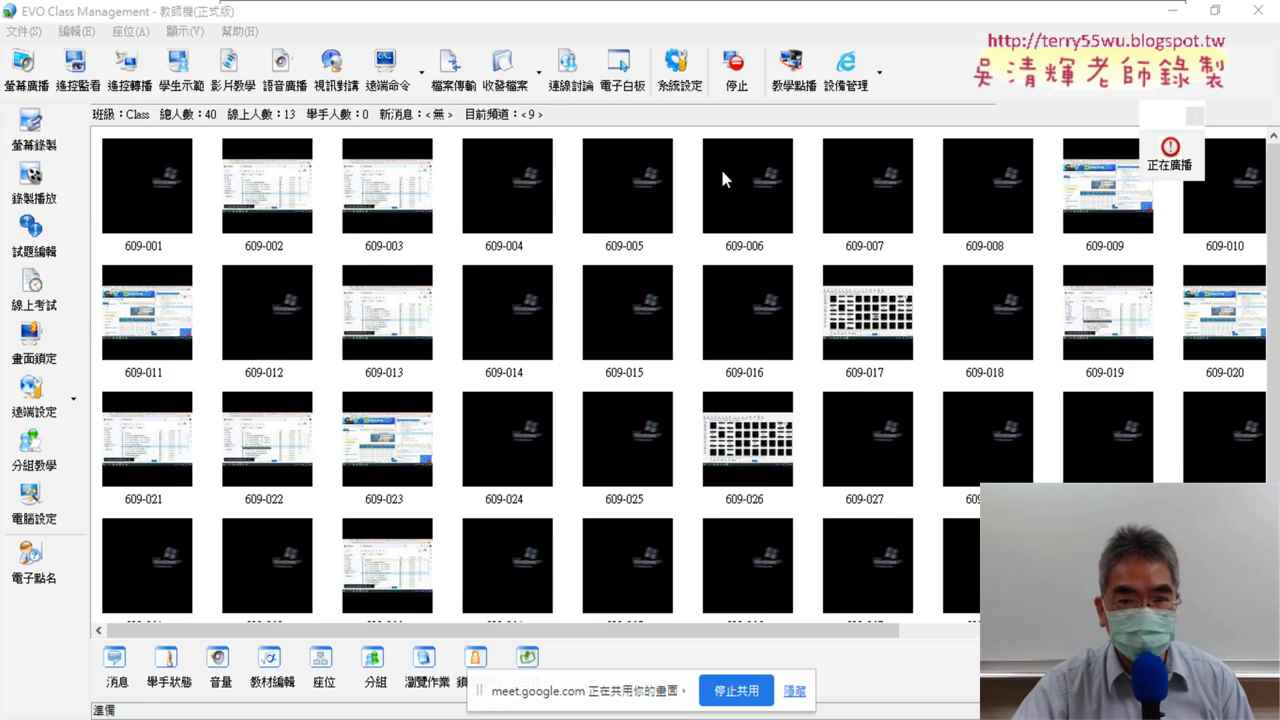
left_click(736, 75)
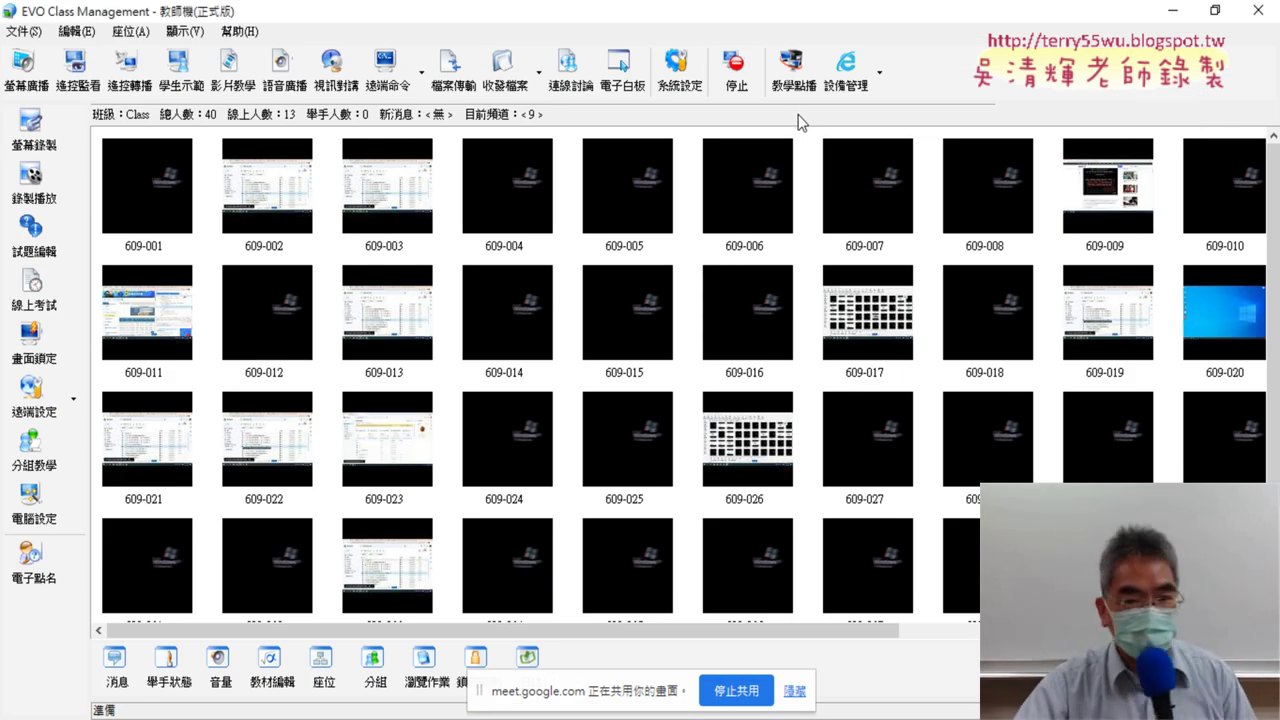
left_click(1176, 14)
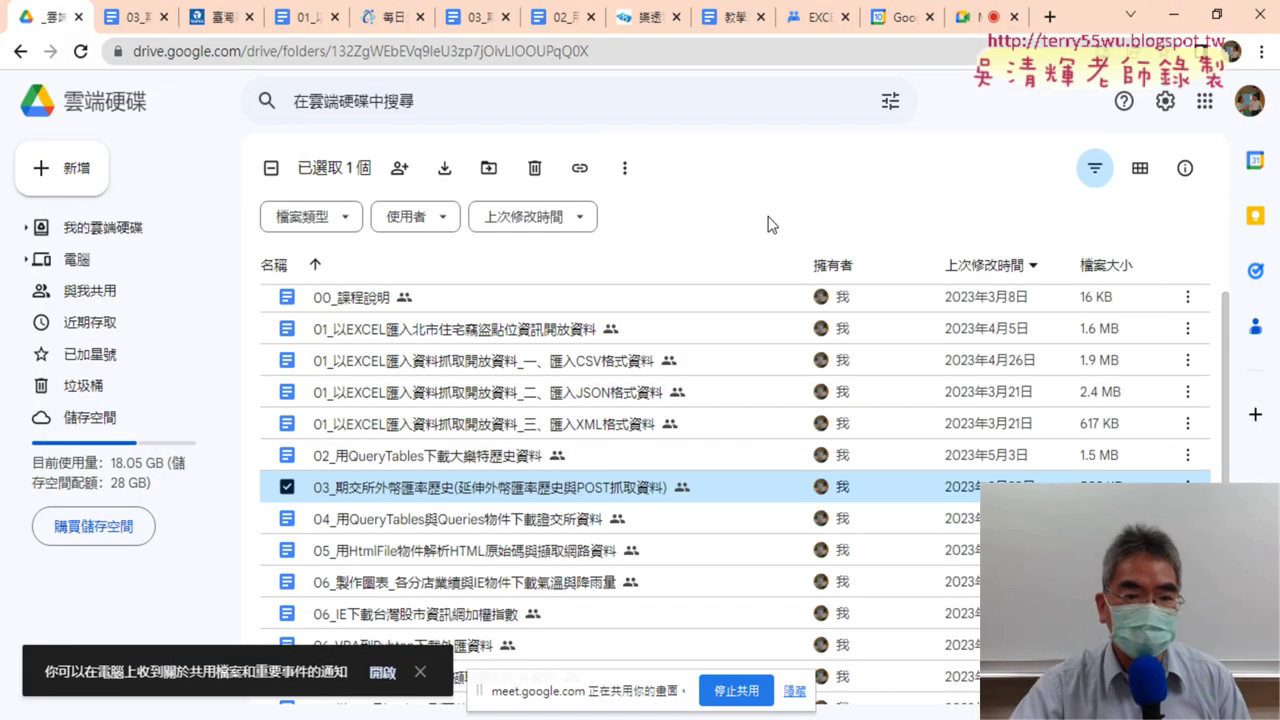